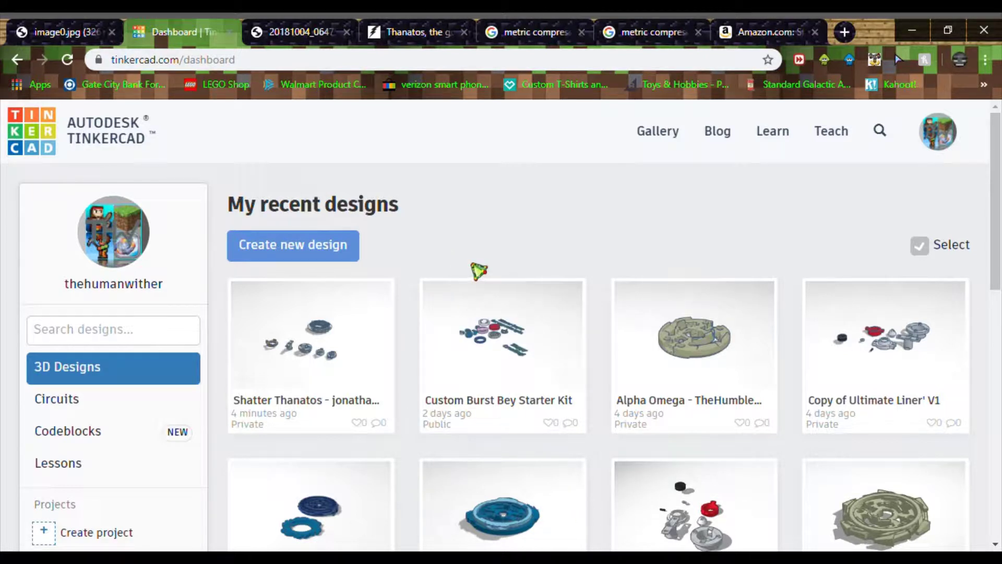
Step: Review the Custom Burst Bey Starter Kit's details page, including its description, link and comments, and close it
mouse_move(531, 350)
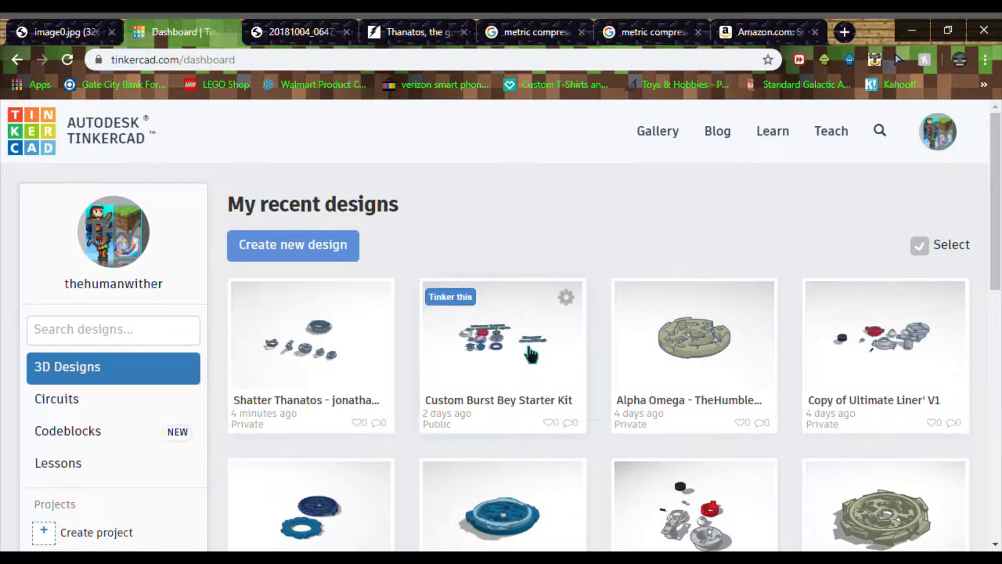
left_click(530, 351)
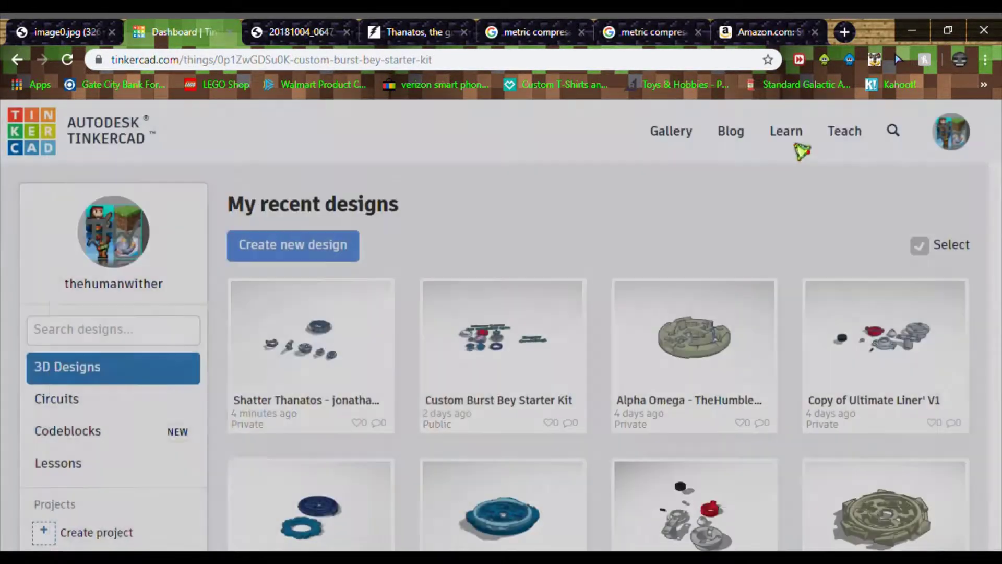
left_click(653, 118)
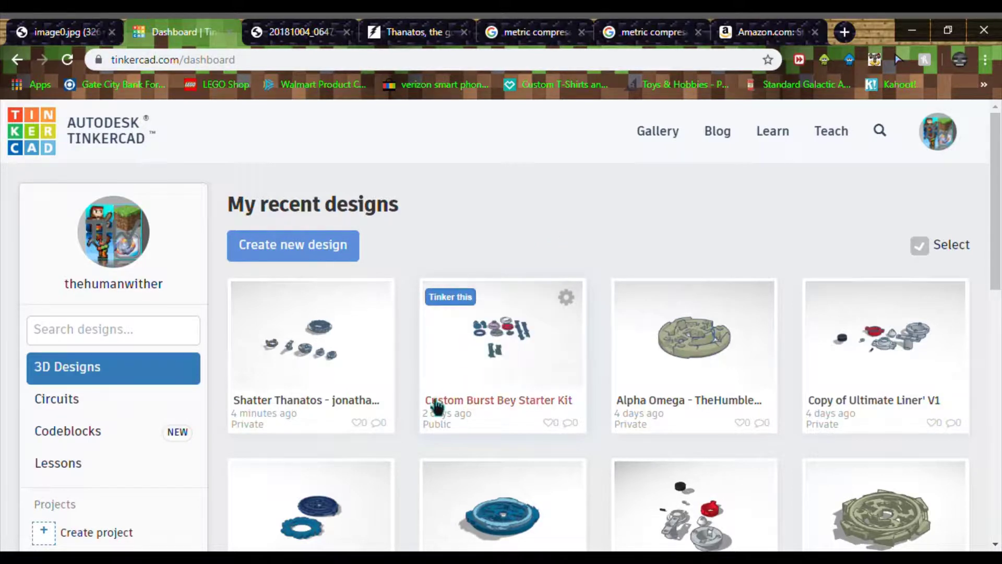
left_click(499, 411)
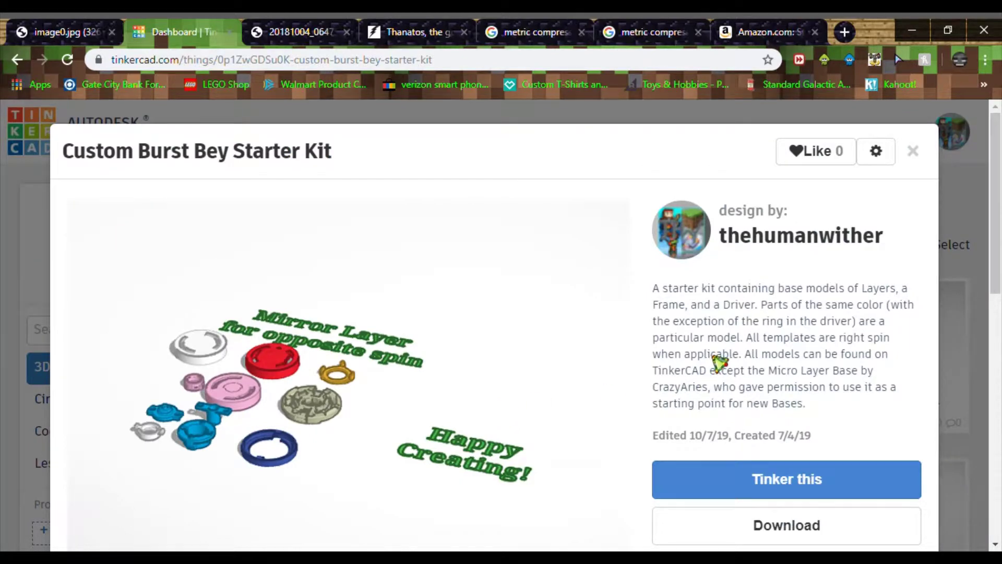
scroll(699, 418, "down", 2)
scroll(711, 360, "down", 7)
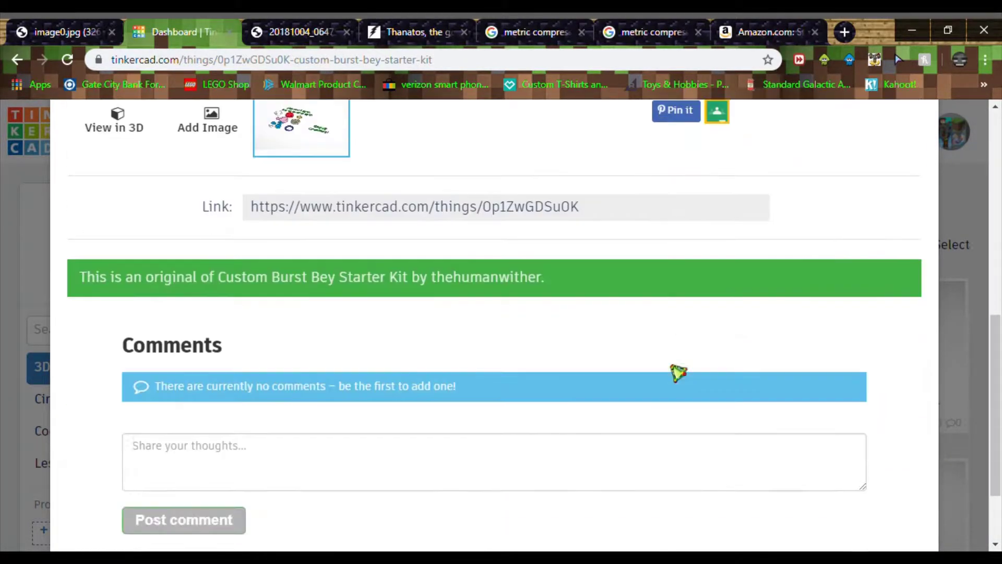
scroll(678, 372, "up", 5)
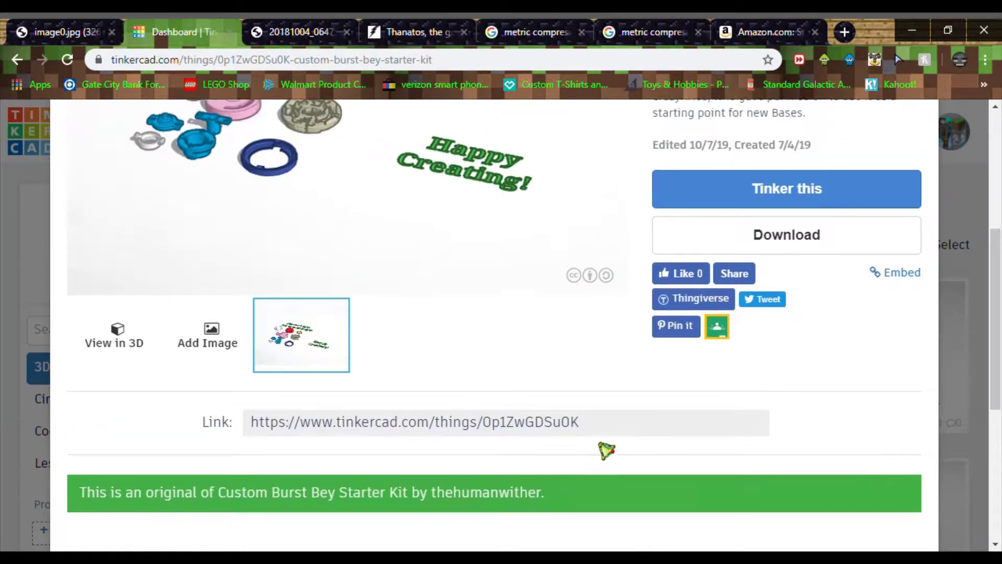
scroll(605, 449, "up", 5)
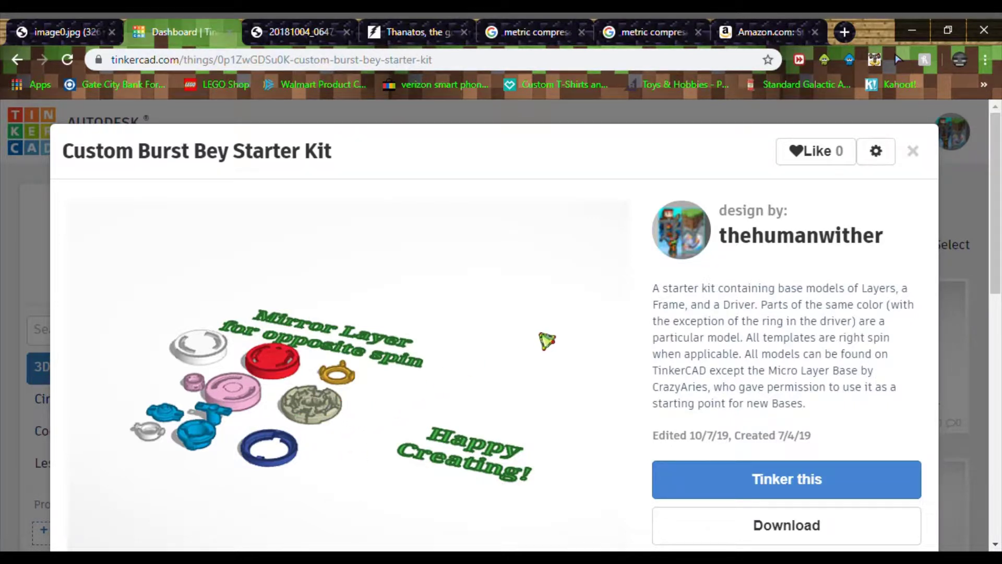
left_click(912, 150)
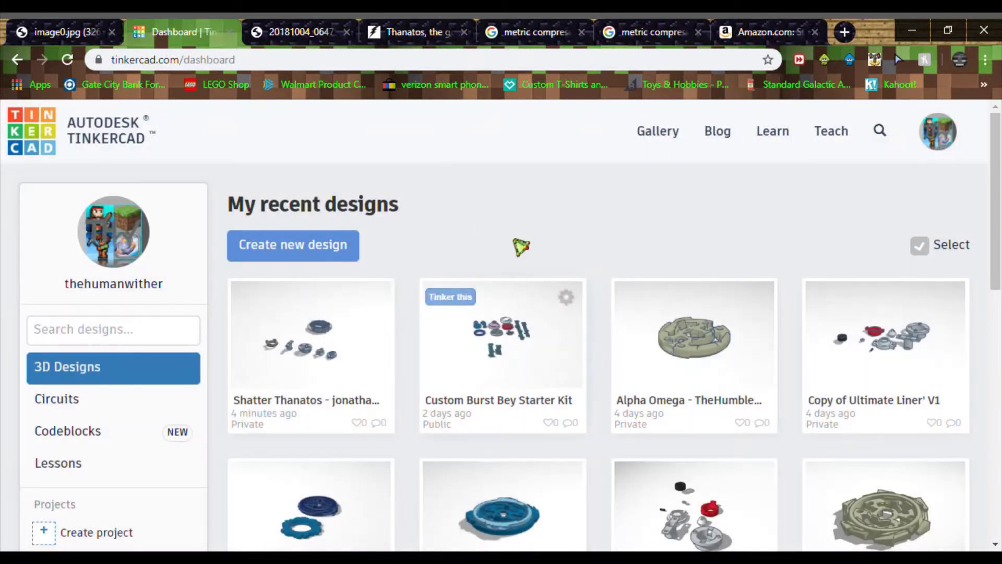
Step: Look through the recent designs on the dashboard, from the newest ones to the oldest
scroll(485, 231, "down", 5)
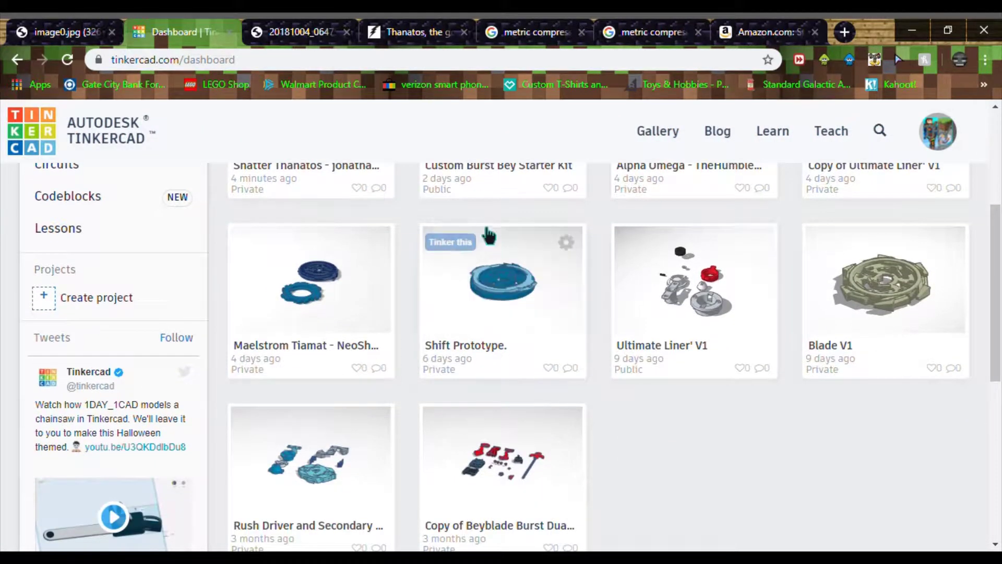
scroll(757, 507, "down", 1)
scroll(760, 510, "down", 2)
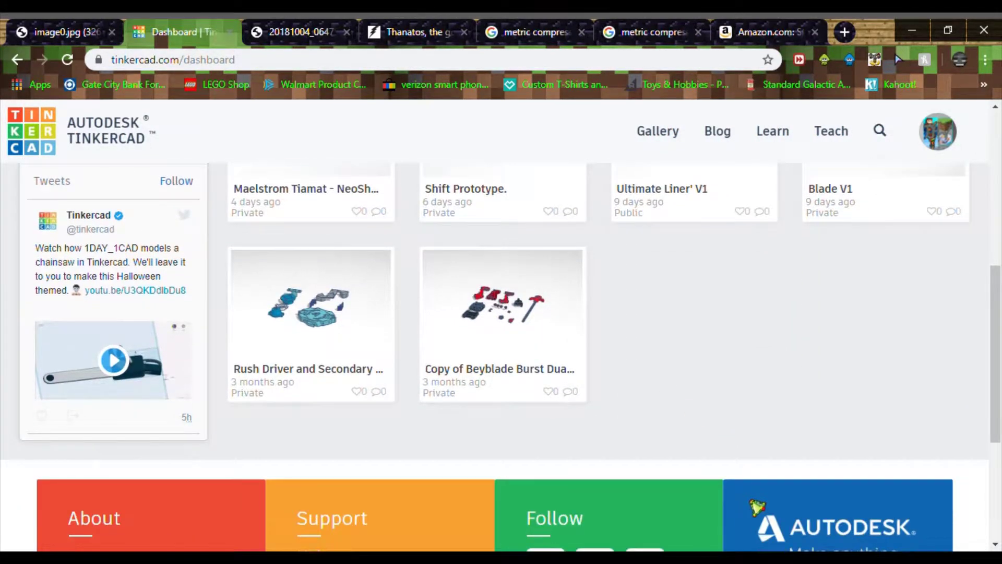
scroll(761, 492, "up", 6)
mouse_move(689, 284)
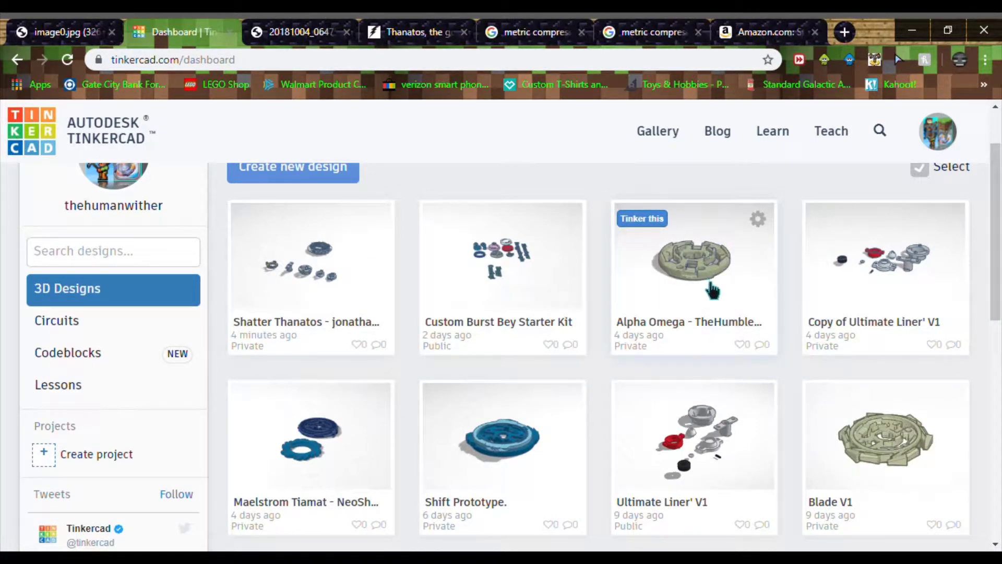
mouse_move(527, 473)
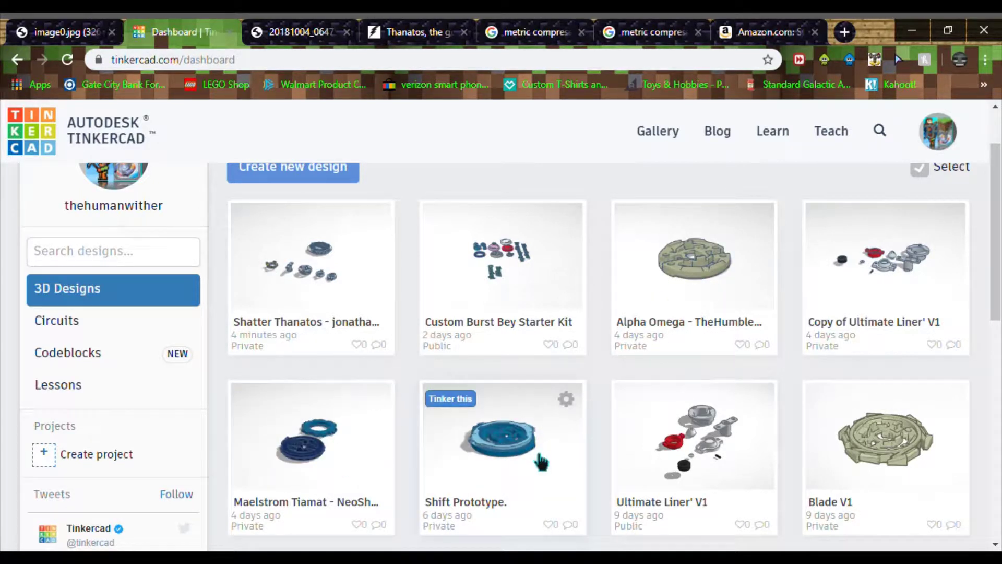
mouse_move(928, 527)
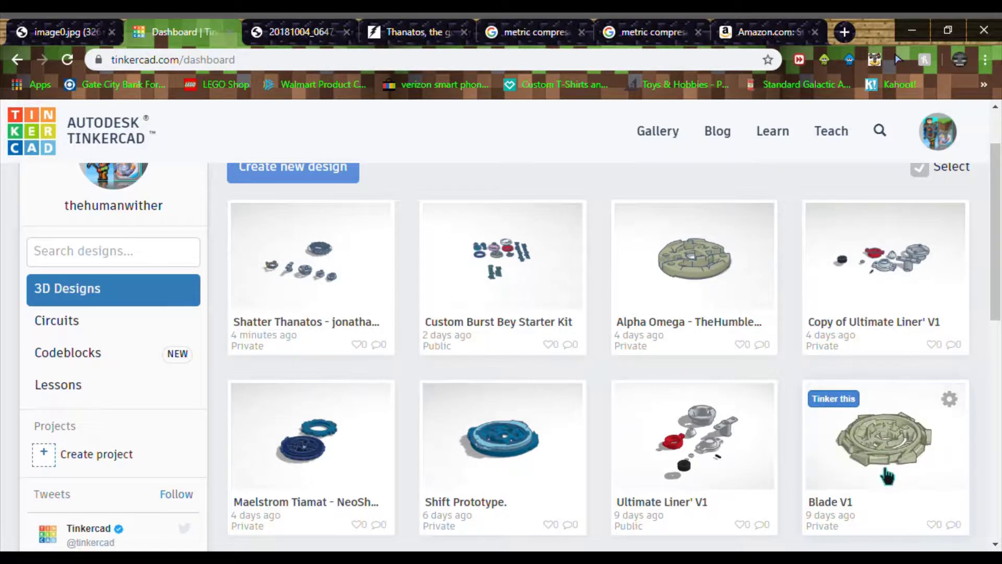
mouse_move(512, 330)
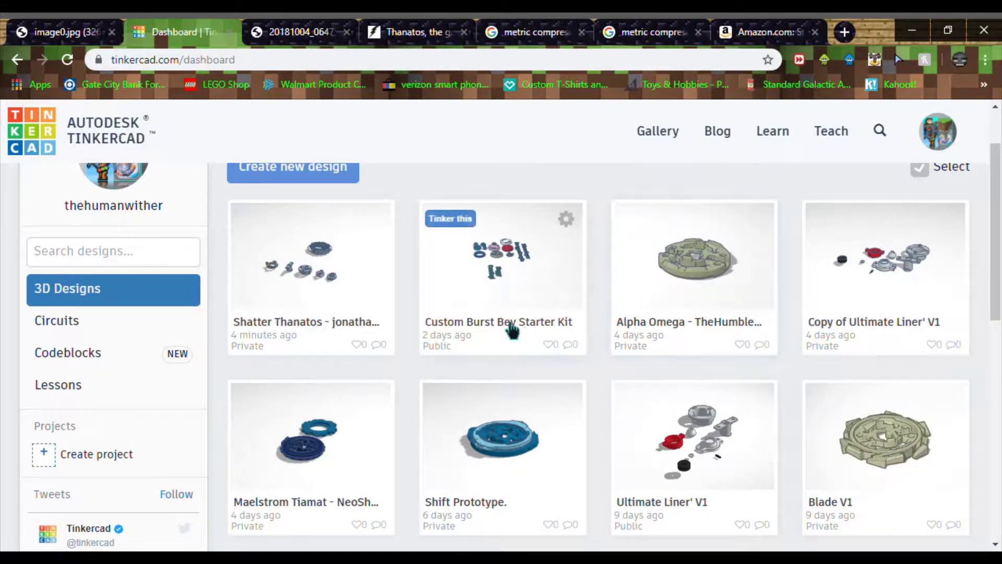
Step: Open the Custom Burst Bey Starter Kit for editing, reset to the home view and dismiss the error notices
left_click(520, 325)
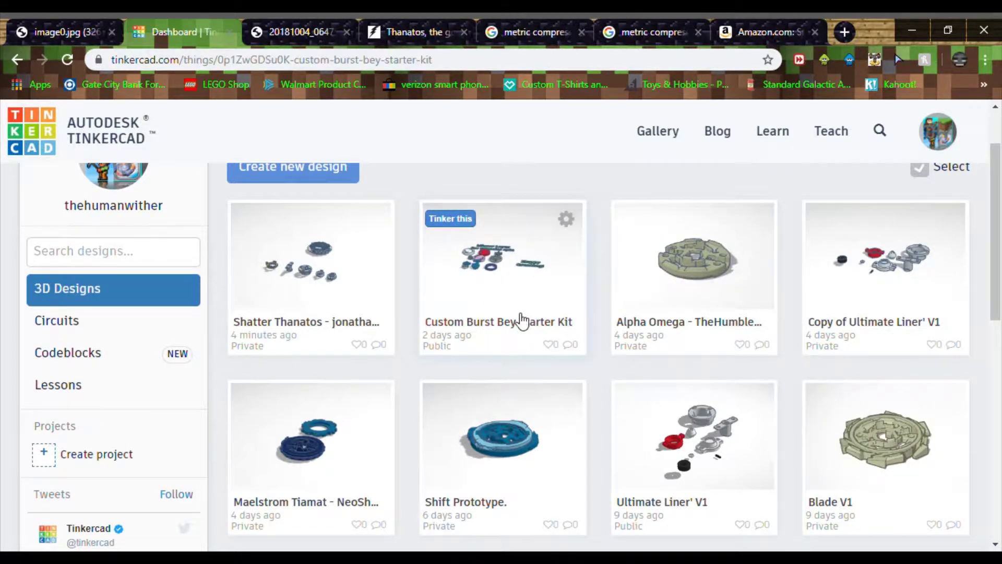
scroll(759, 397, "down", 2)
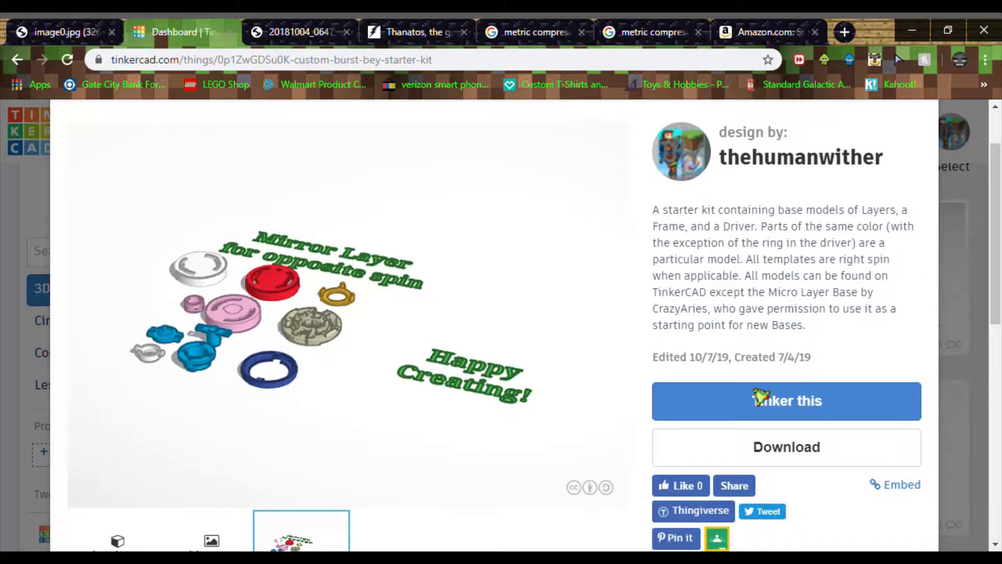
scroll(694, 425, "up", 2)
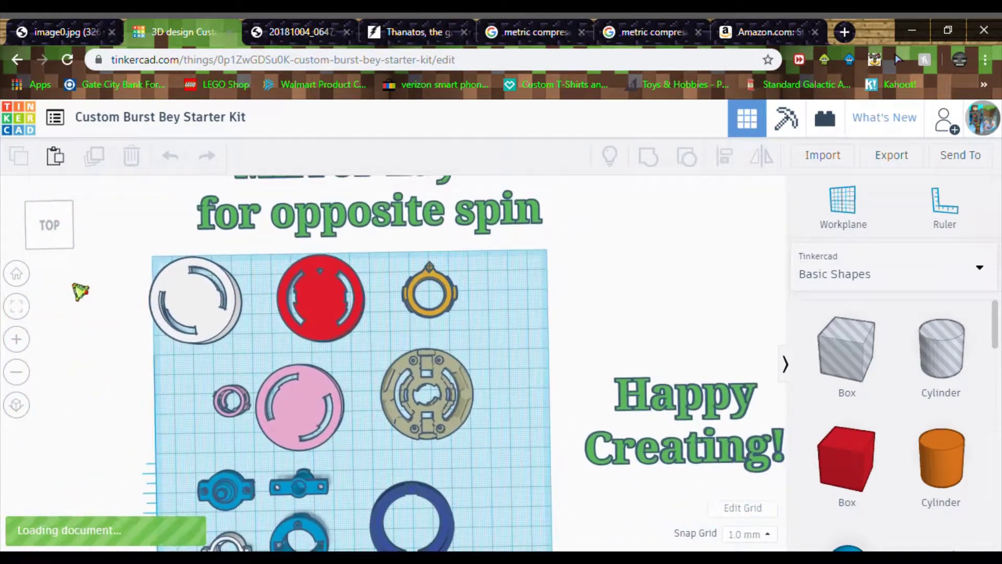
left_click(17, 273)
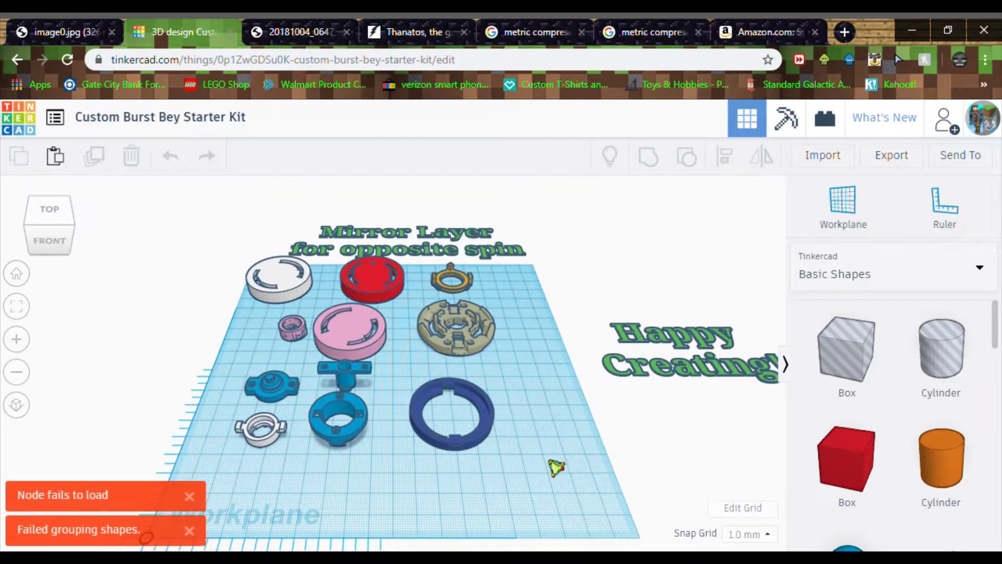
left_click(190, 531)
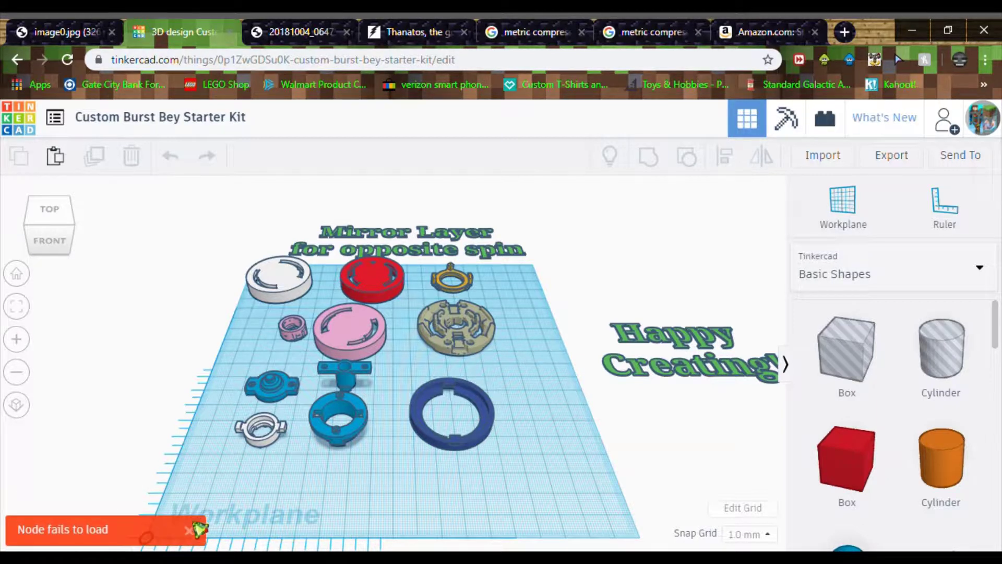
left_click(191, 528)
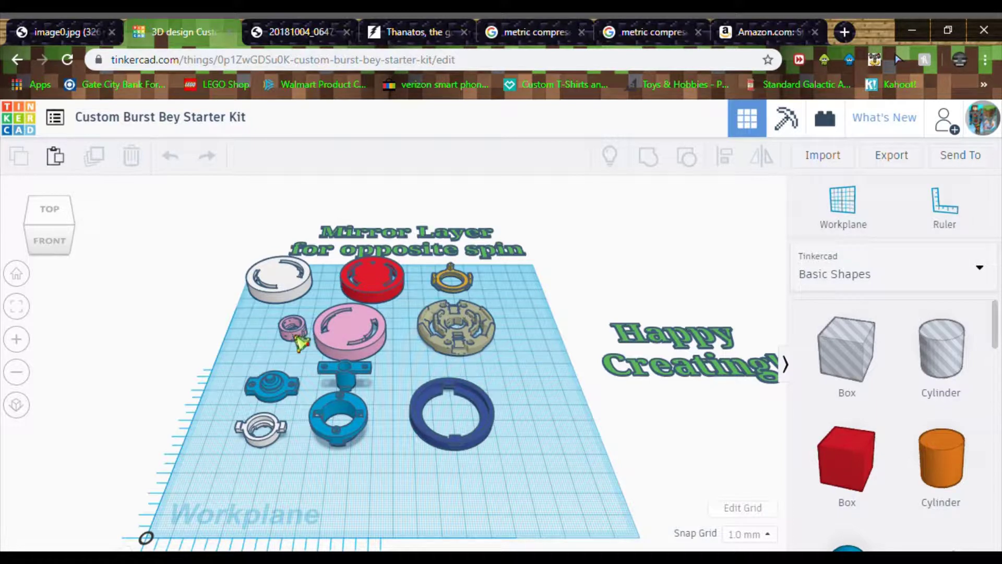
Step: Examine the pink, red and white layer bases and the small pink ring from above and underneath, and return to the home view
scroll(301, 342, "up", 6)
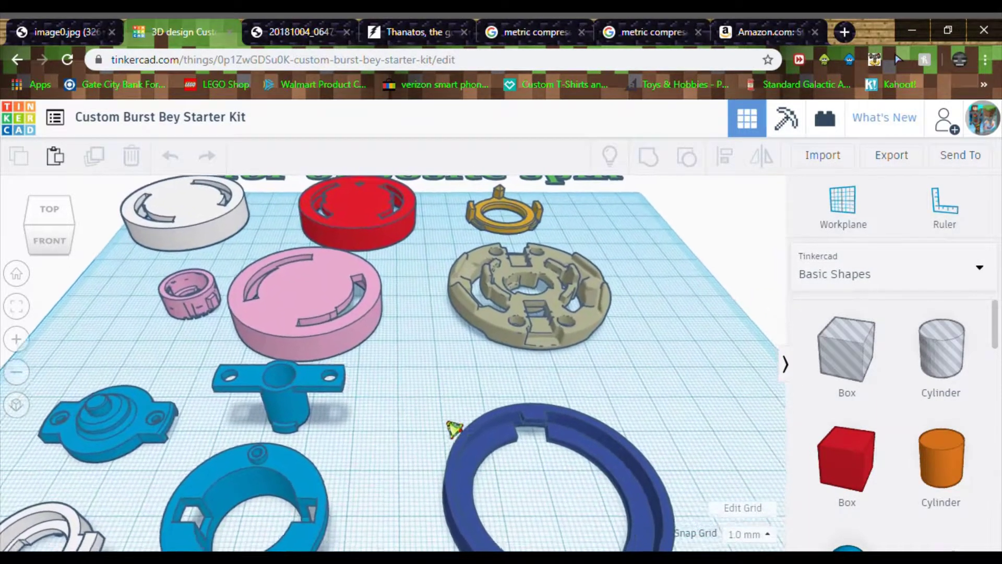
scroll(454, 428, "down", 4)
scroll(266, 413, "up", 6)
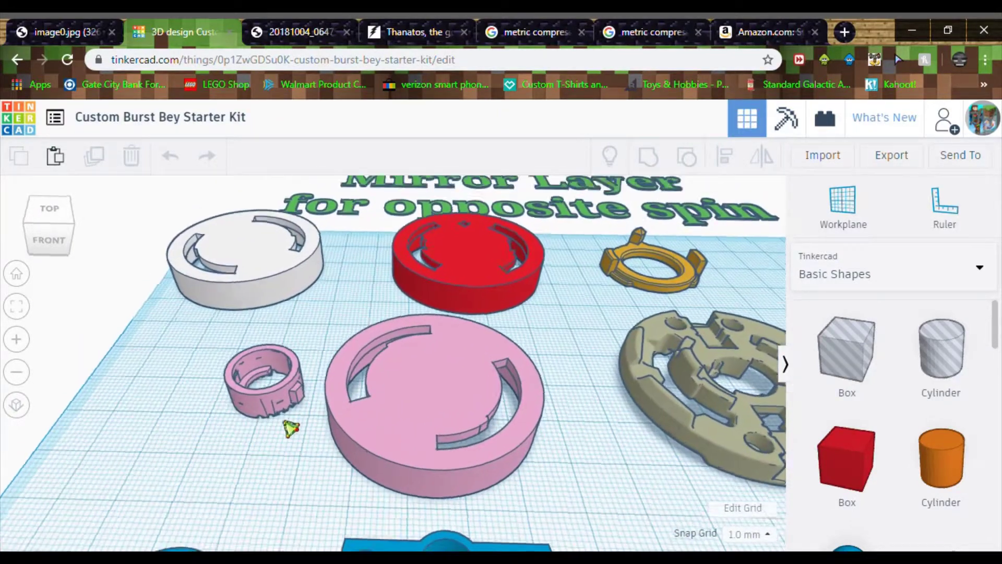
right_click_drag(291, 428, 320, 447)
scroll(313, 447, "up", 5)
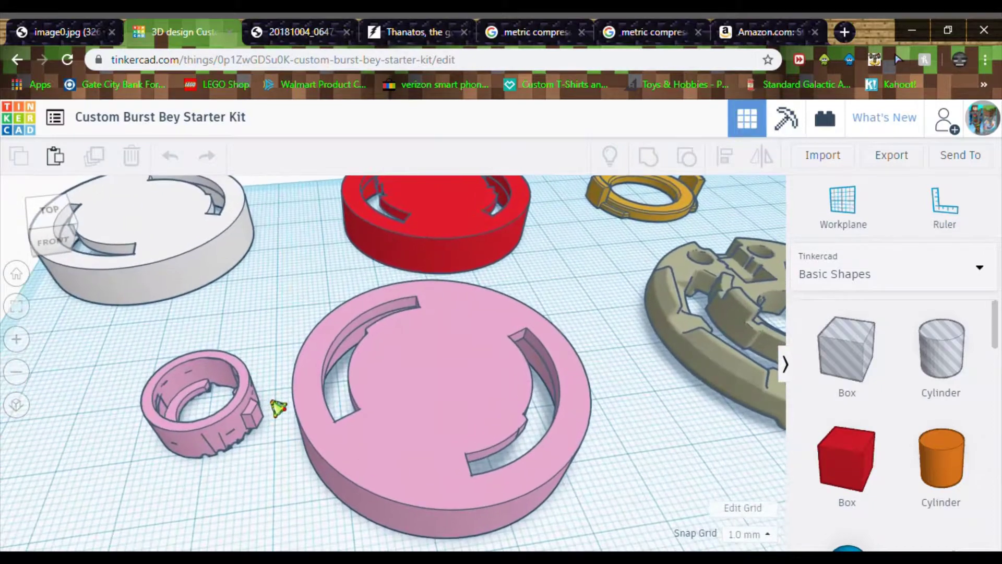
right_click_drag(278, 407, 509, 375)
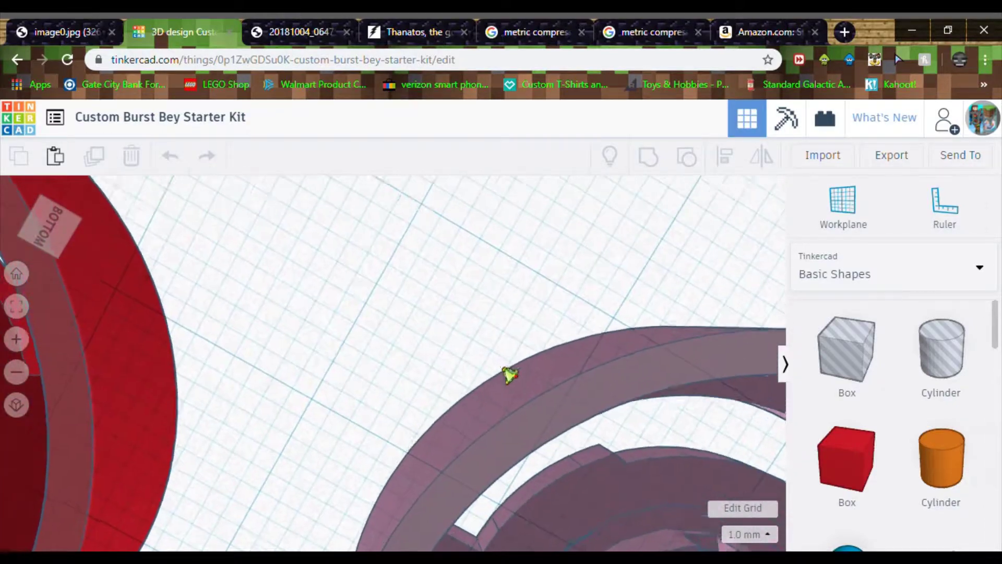
scroll(509, 374, "down", 10)
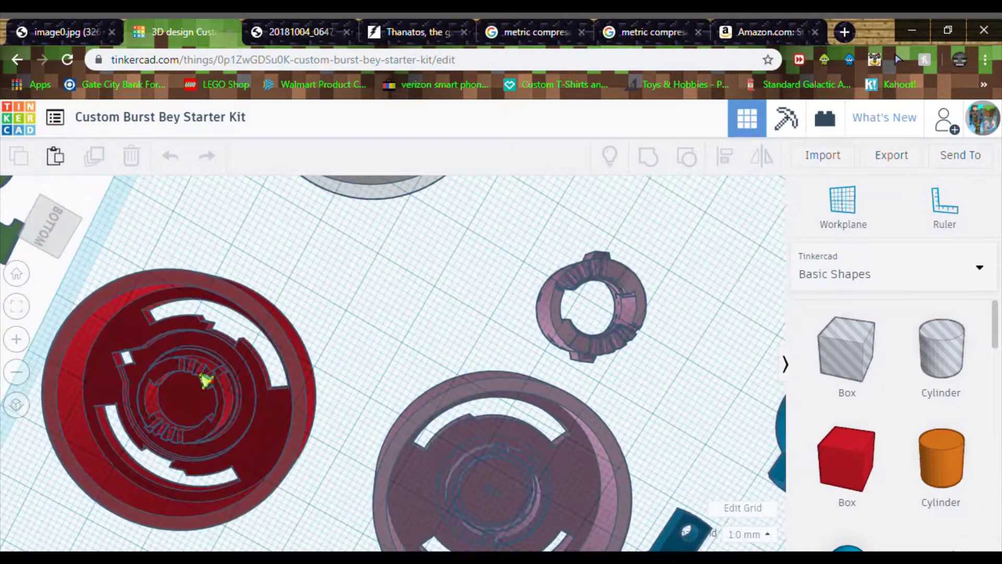
middle_click_drag(389, 301, 485, 441)
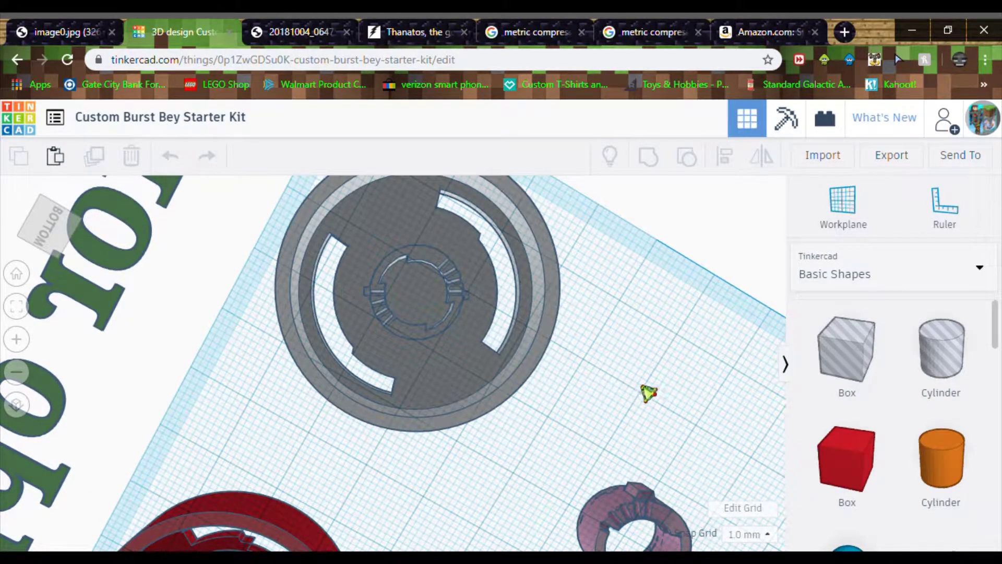
right_click_drag(649, 394, 492, 375)
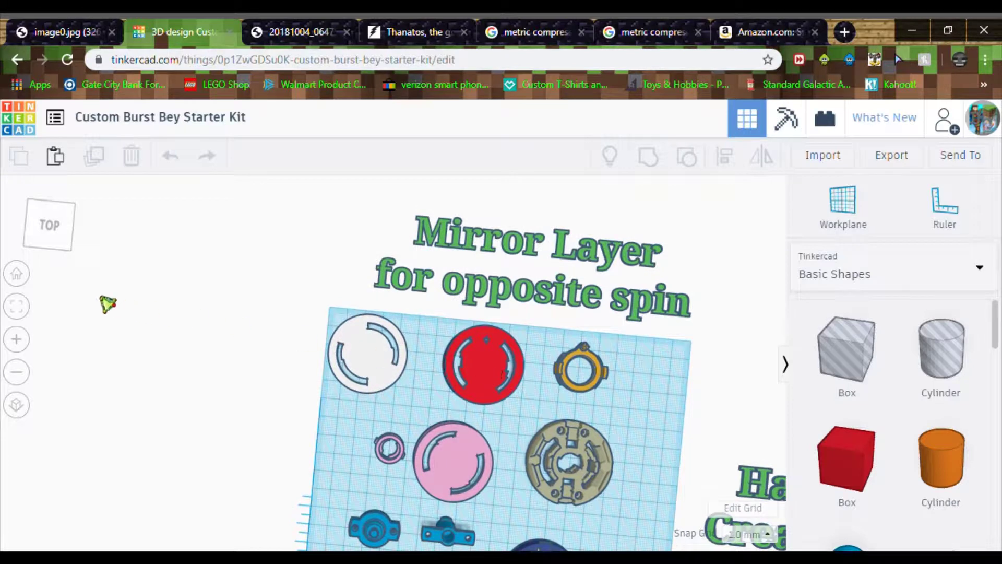
left_click(20, 276)
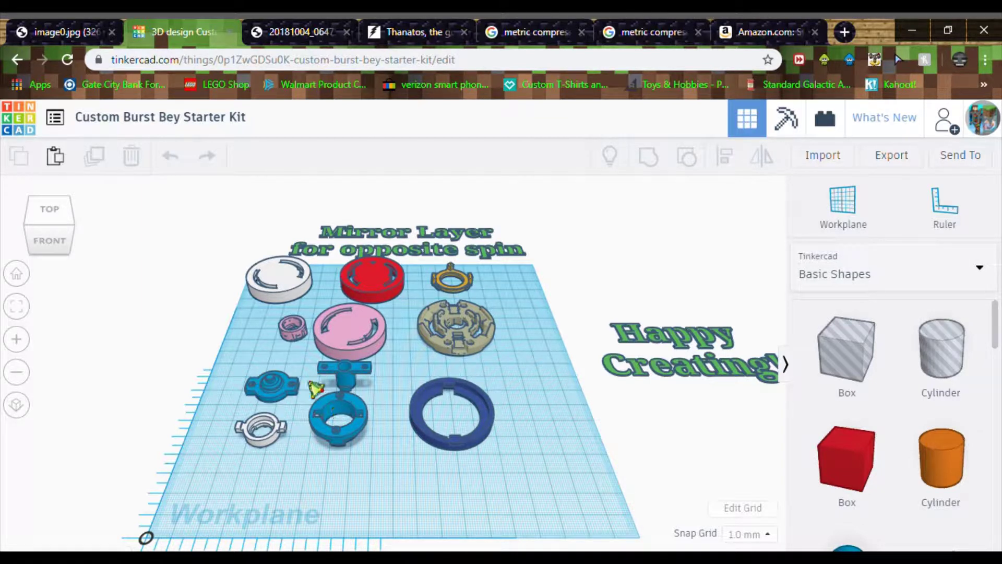
Step: Inspect the large pink layer, the small pink ring, the white layer and the red layer by selecting each in turn
right_click_drag(544, 427, 547, 447)
scroll(549, 455, "down", 4)
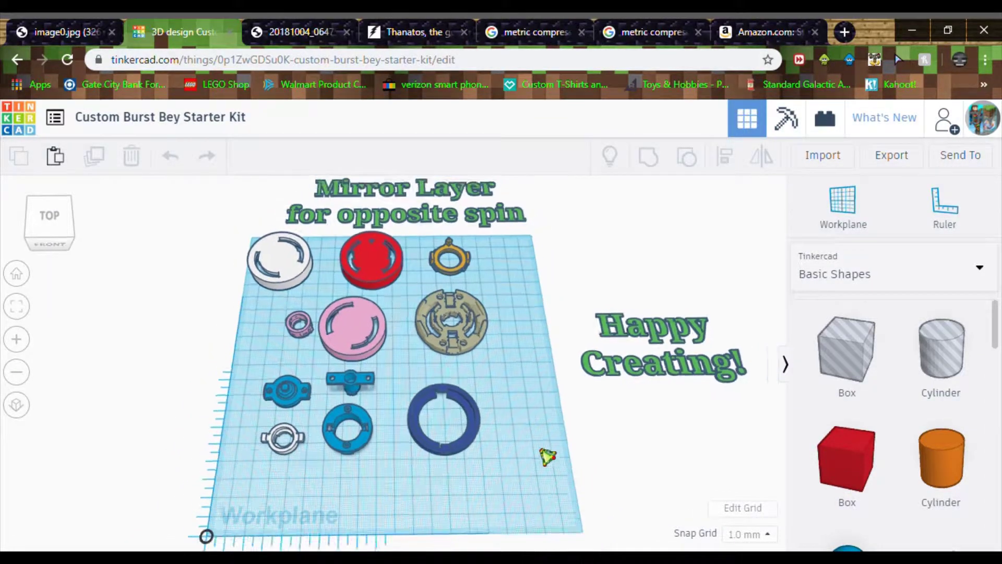
scroll(516, 453, "up", 3)
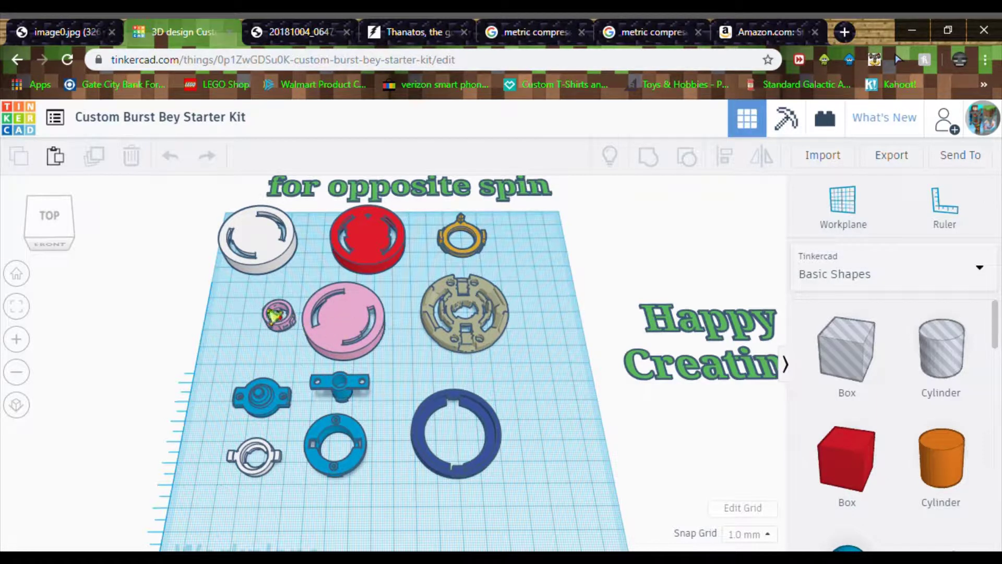
left_click(352, 327)
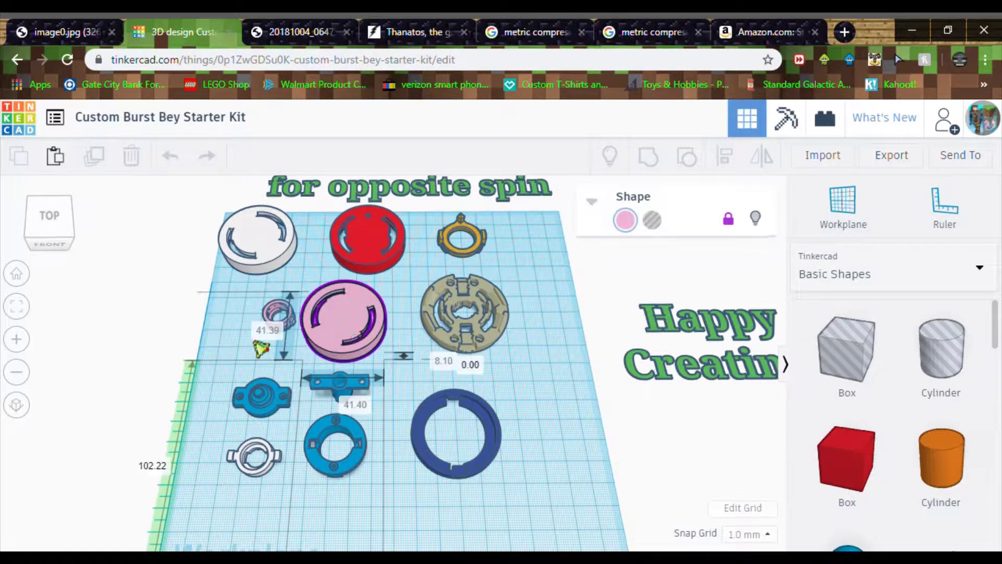
left_click(246, 345)
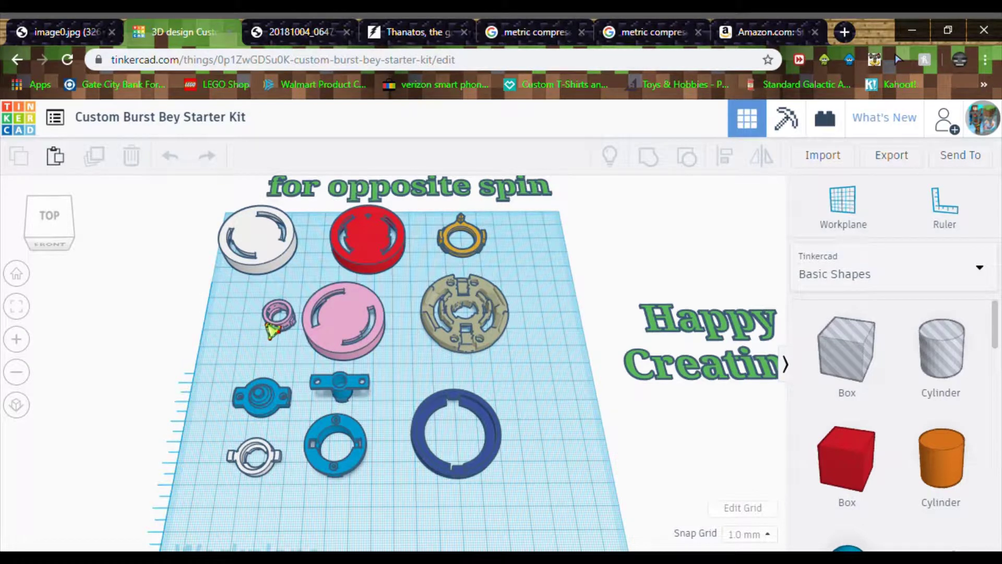
left_click(273, 325)
left_click(246, 283)
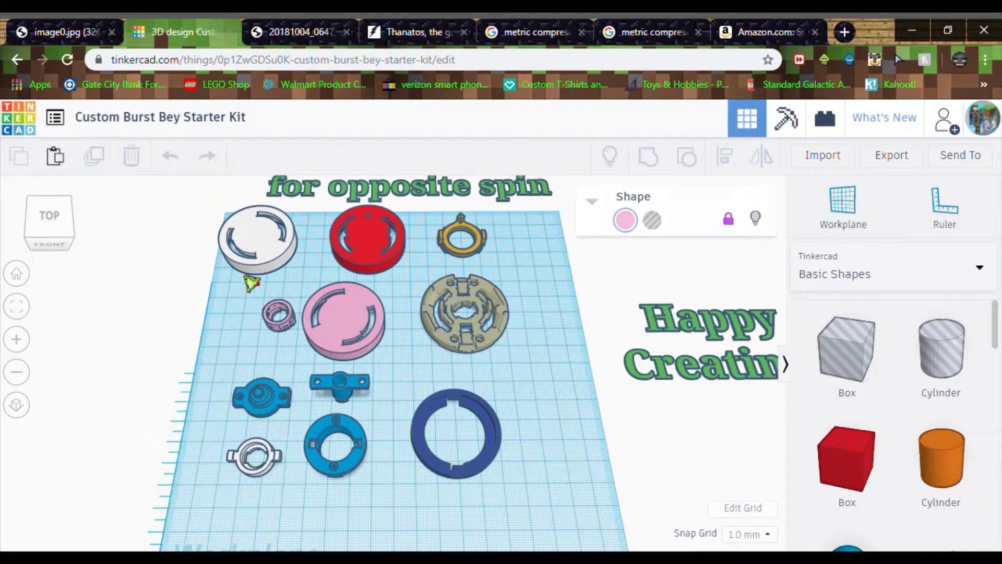
left_click(286, 268)
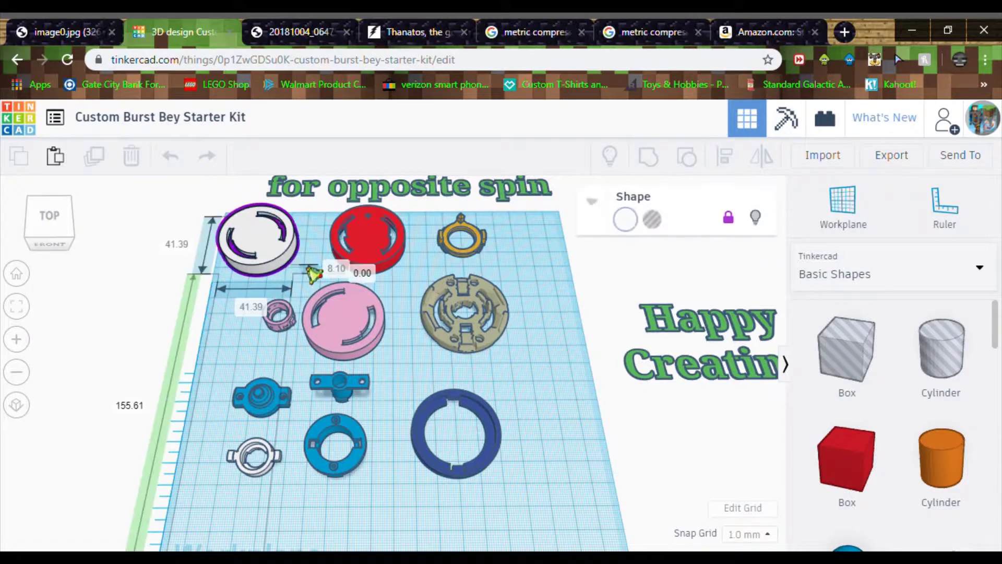
left_click(308, 265)
left_click(347, 256)
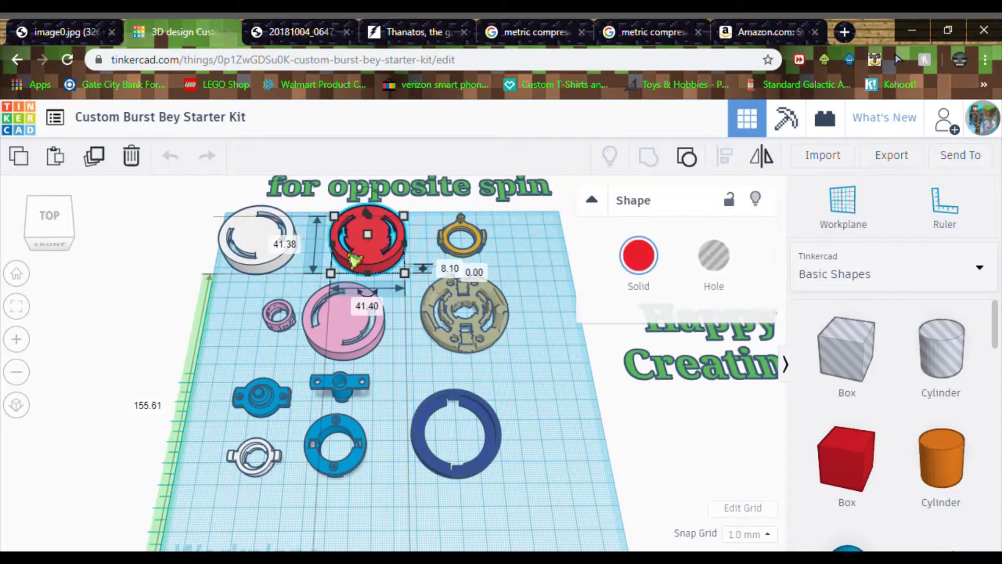
Step: Unlock the beige disc and the dark blue ring so that both parts can be edited
left_click(433, 274)
left_click(455, 313)
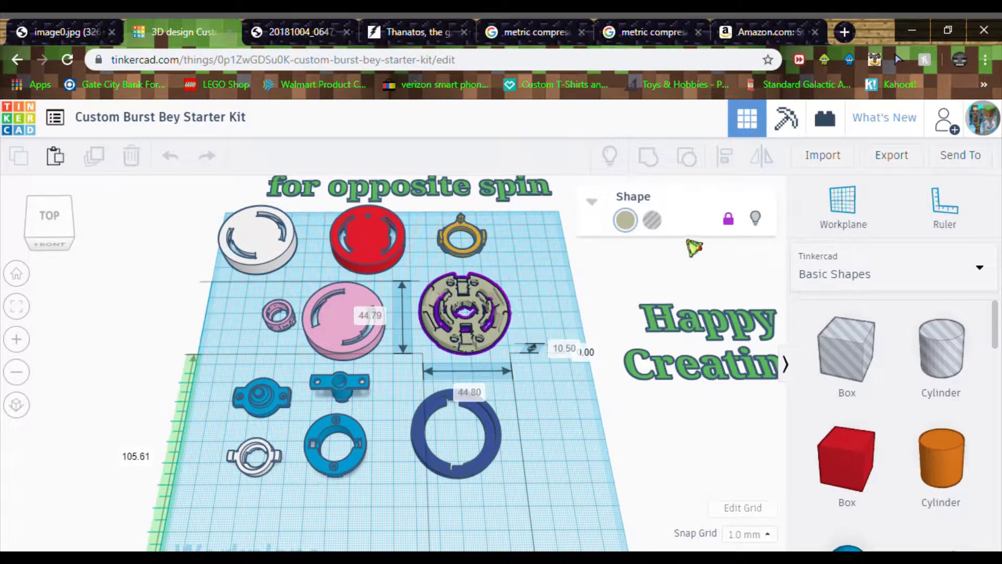
left_click(729, 218)
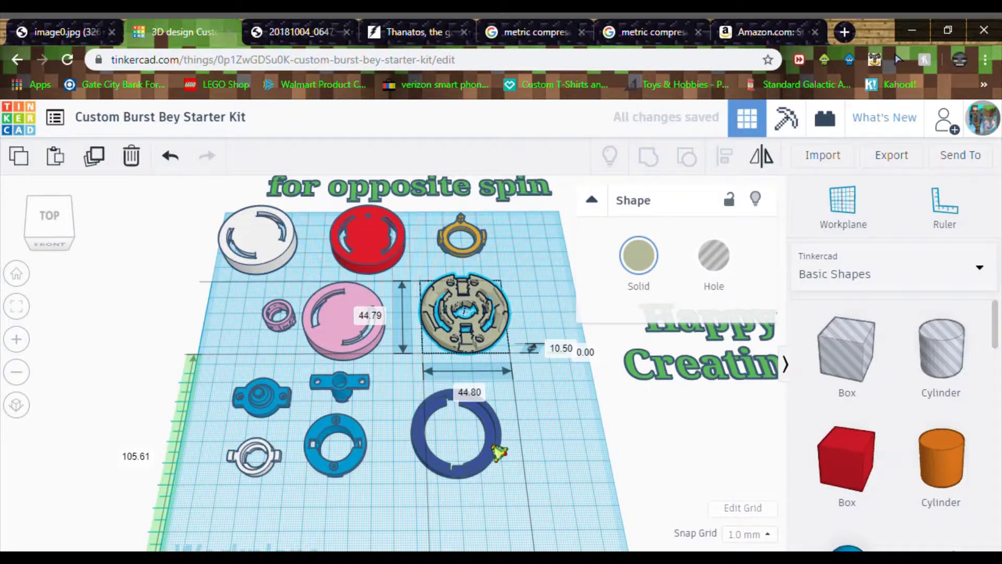
left_click(499, 452)
left_click(729, 218)
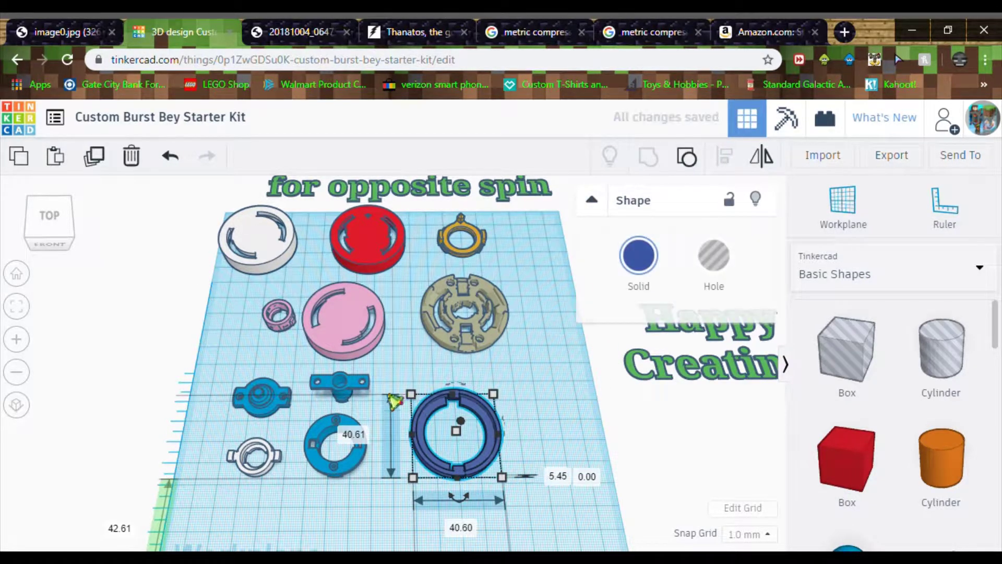
left_click(395, 401)
Step: Check the four blue and white driver parts as a group, and lock the three layer bases together with the small pink ring
left_click_drag(220, 359, 399, 488)
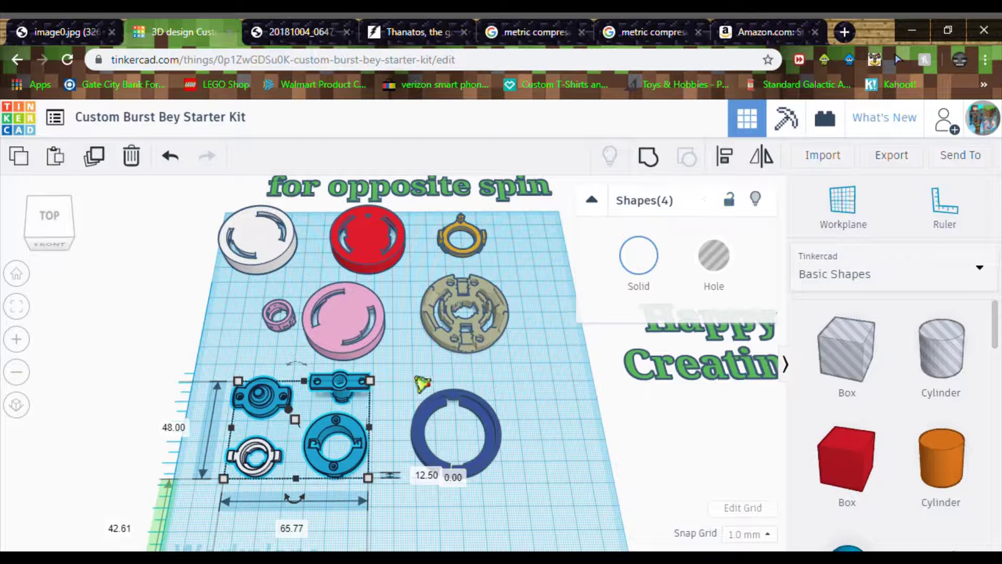
left_click(385, 358)
left_click_drag(222, 205, 392, 347)
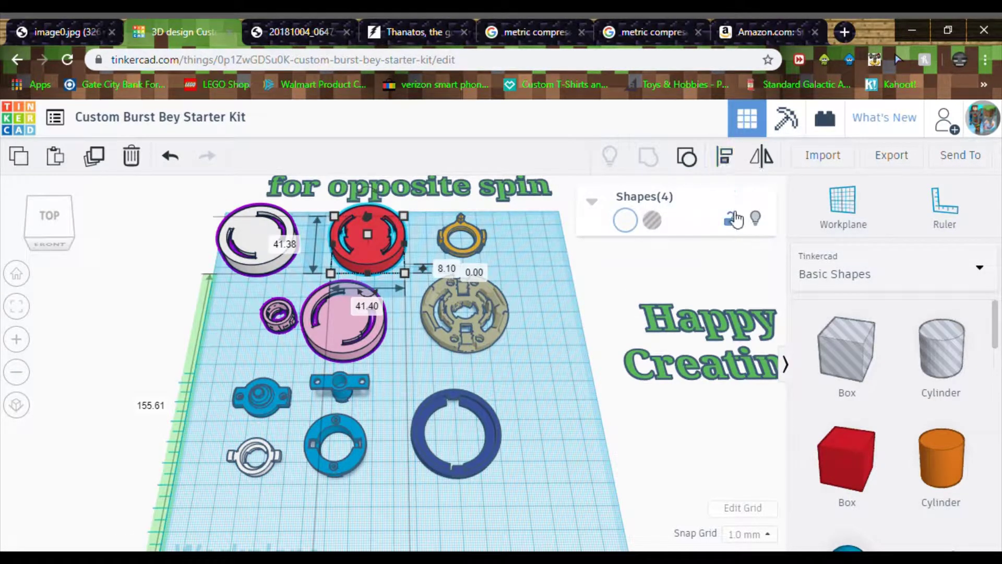
left_click(731, 219)
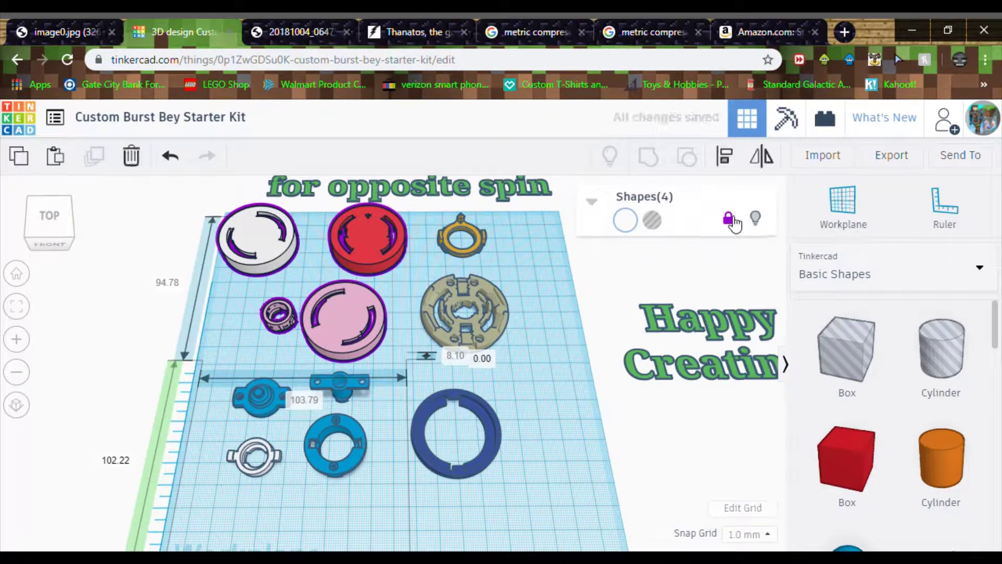
left_click(501, 254)
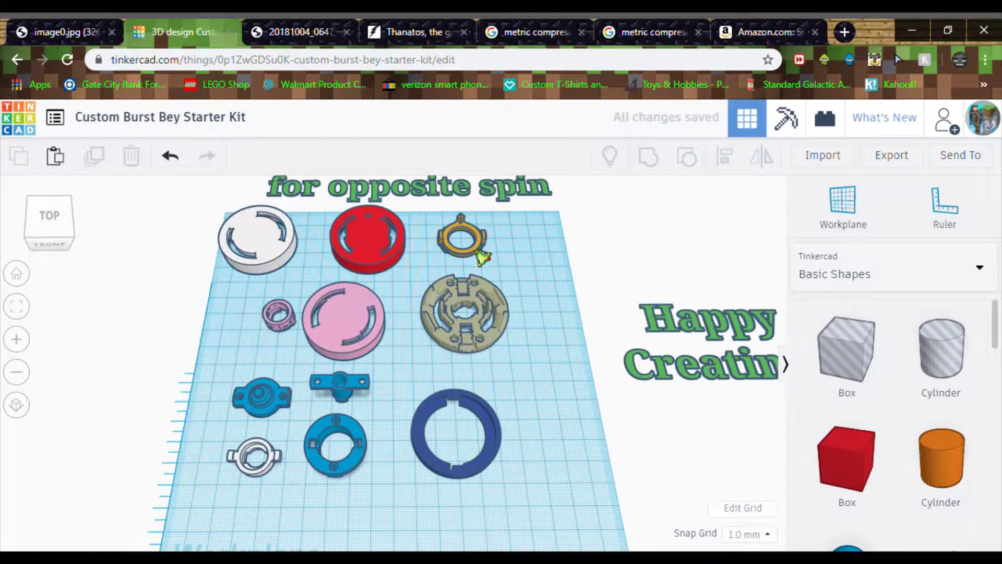
Step: Inspect the orange ring, the beige disc and the green "Happy Creating!" and "for opposite spin" texts by selecting them individually
left_click(484, 246)
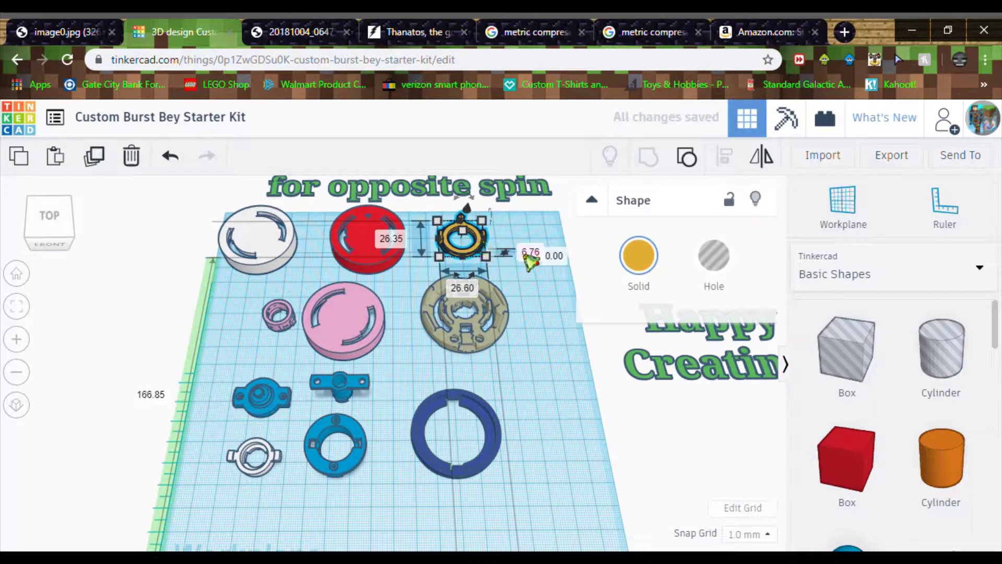
left_click(519, 331)
left_click(503, 331)
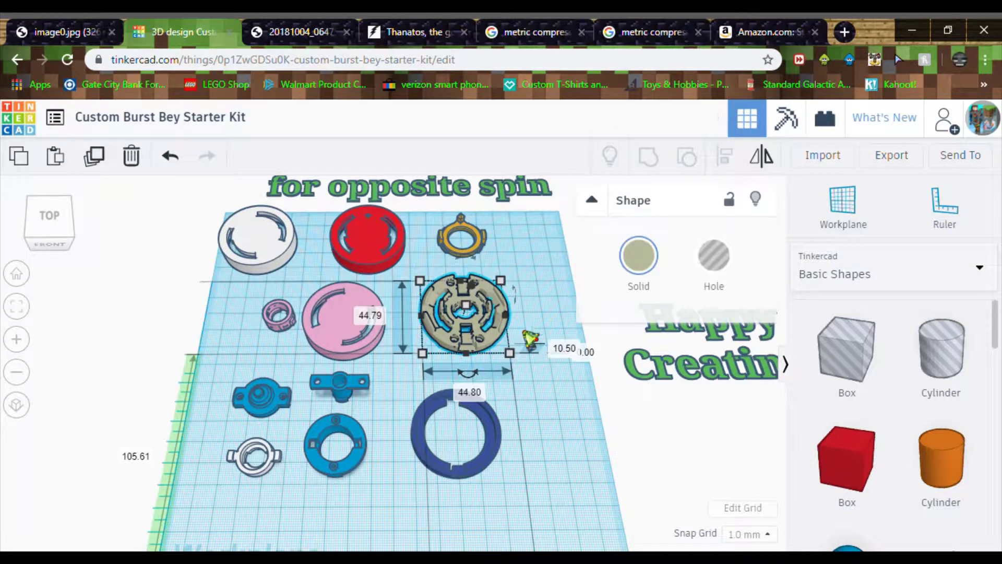
left_click(538, 322)
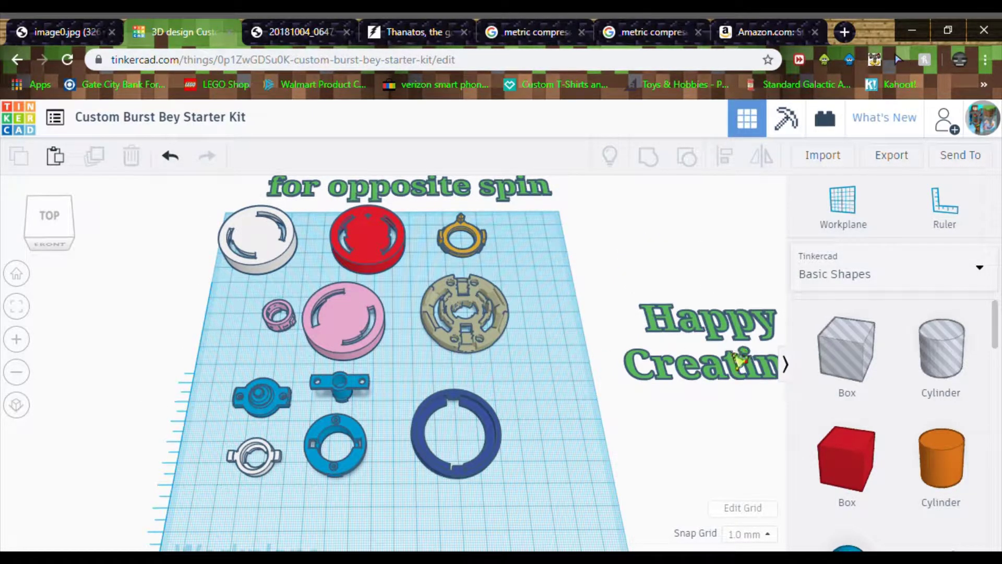
left_click(741, 377)
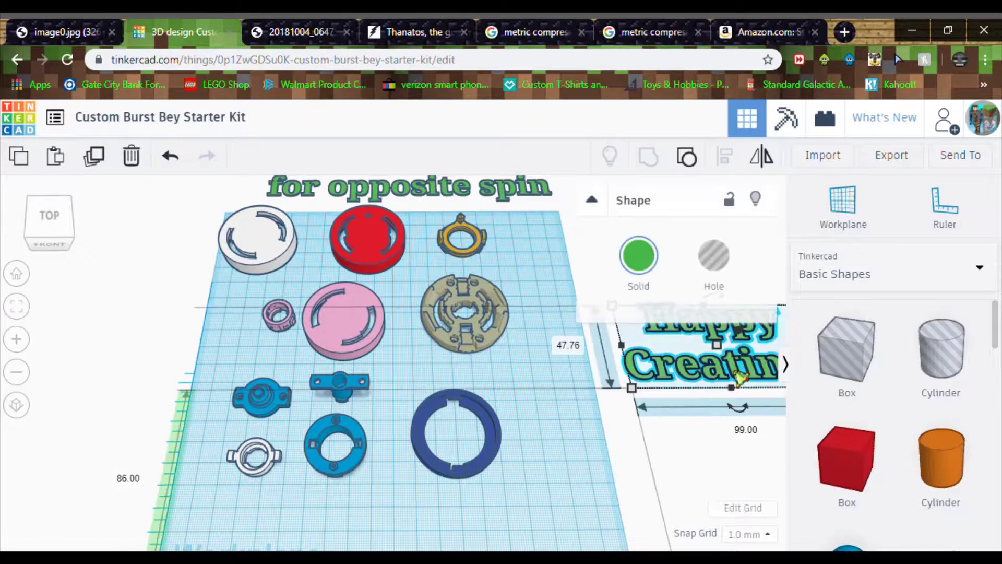
left_click(509, 196)
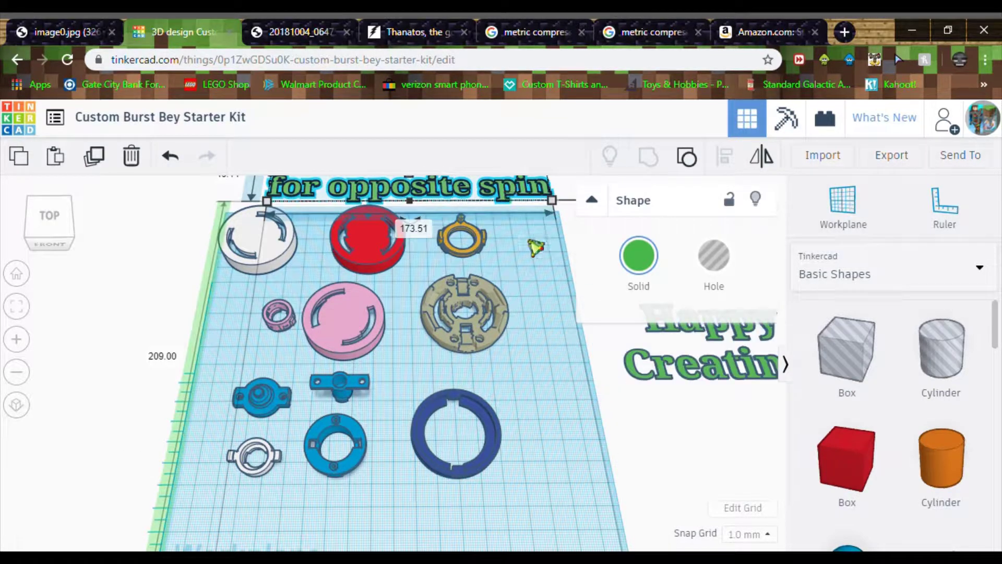
left_click(543, 269)
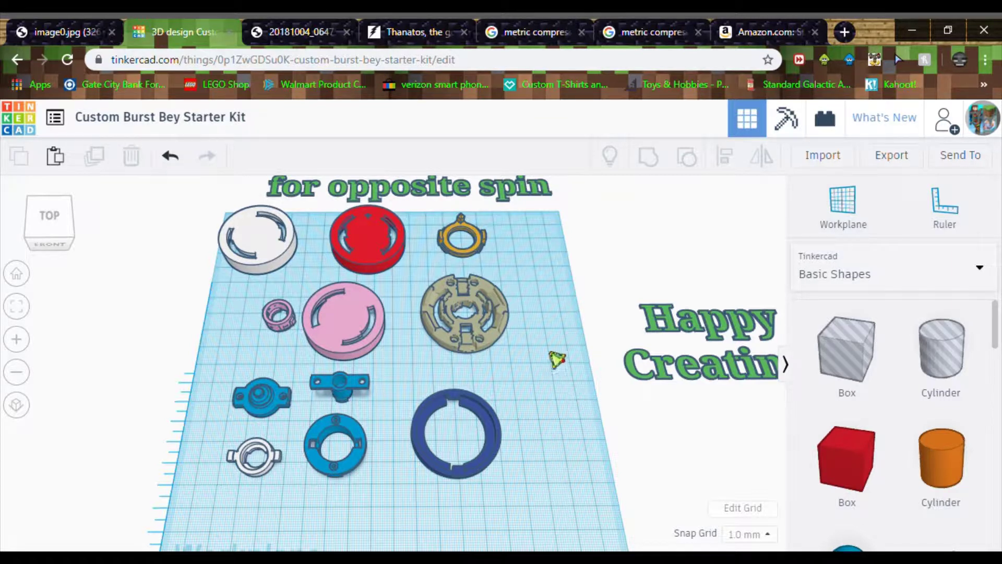
left_click(501, 340)
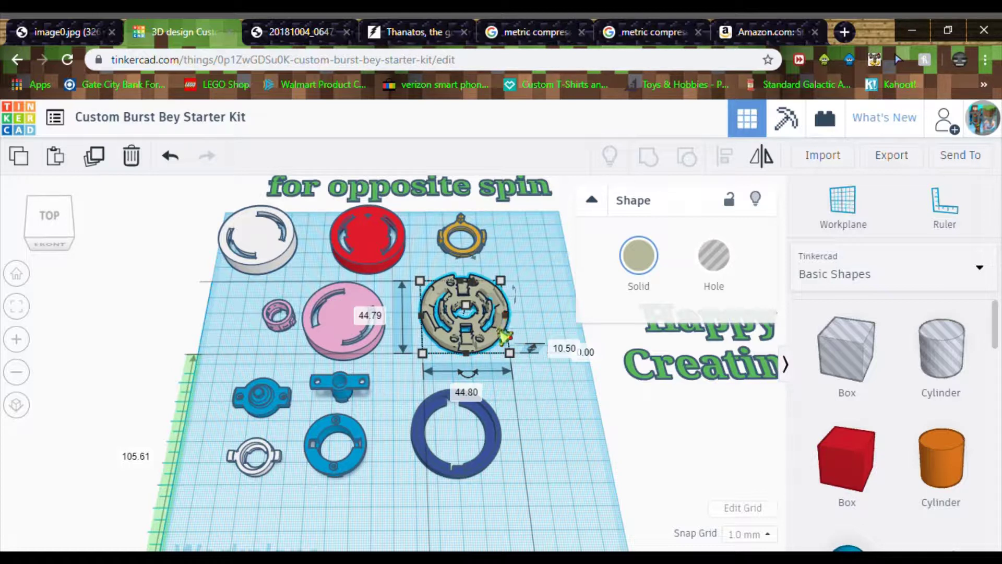
left_click(566, 313)
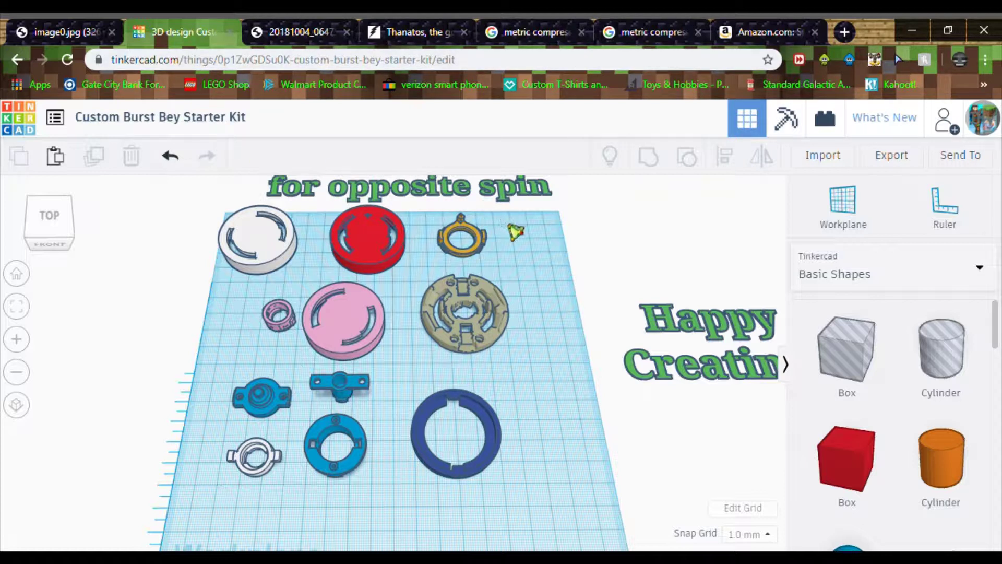
Step: Check the My Designs list for the New Design option, close it and look through the Basic Shapes library
left_click(56, 118)
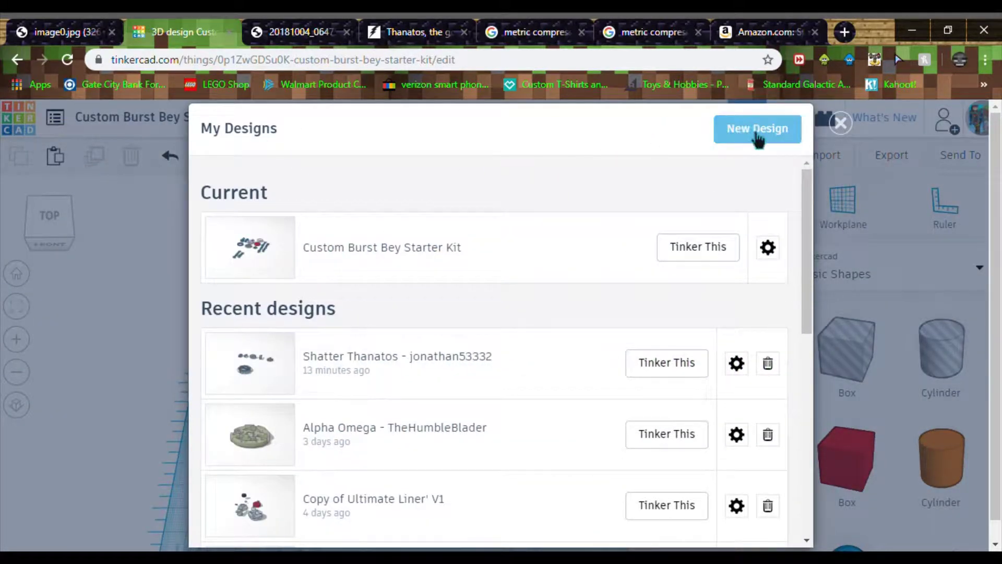
left_click(154, 329)
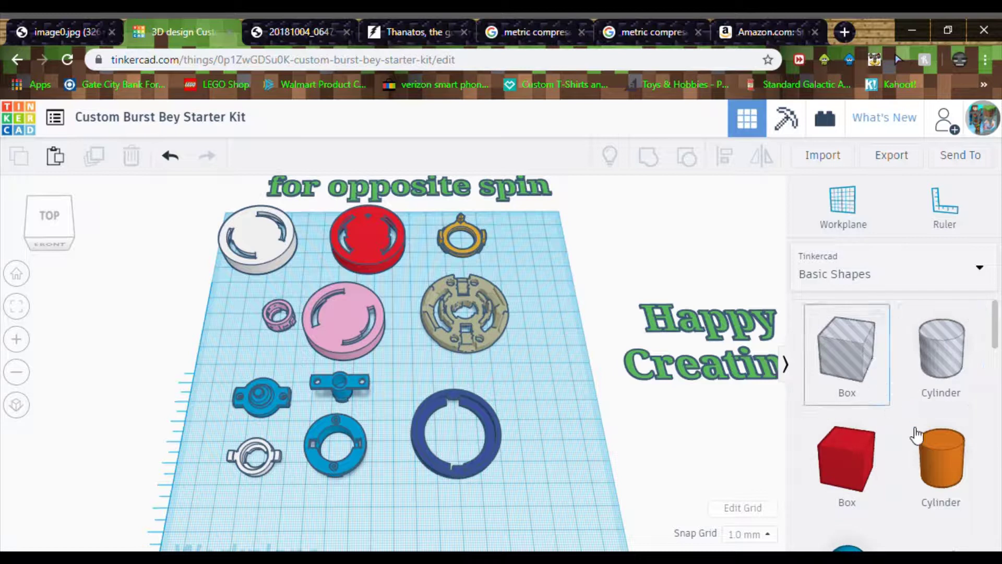
scroll(914, 436, "down", 1)
scroll(911, 435, "down", 10)
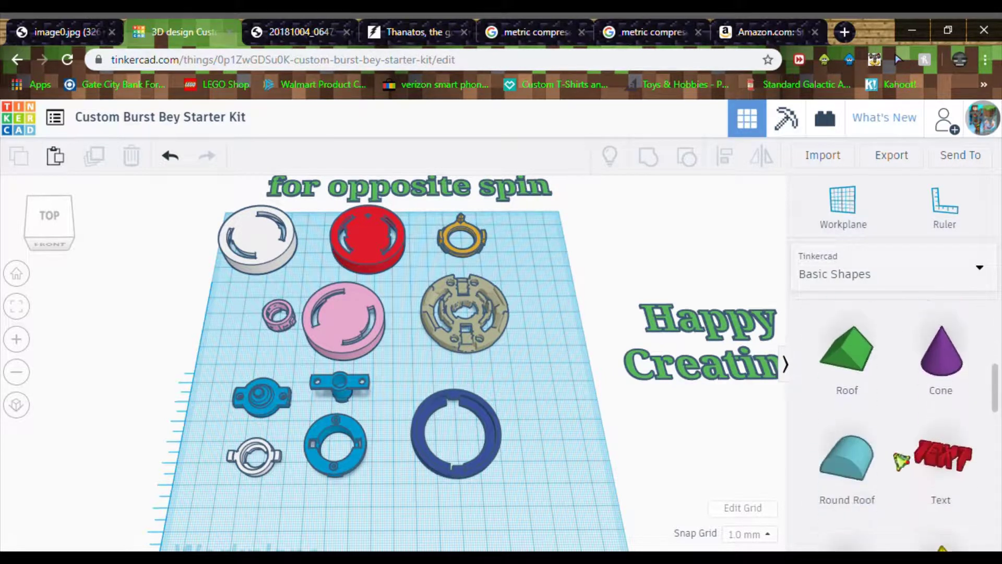
scroll(901, 460, "down", 8)
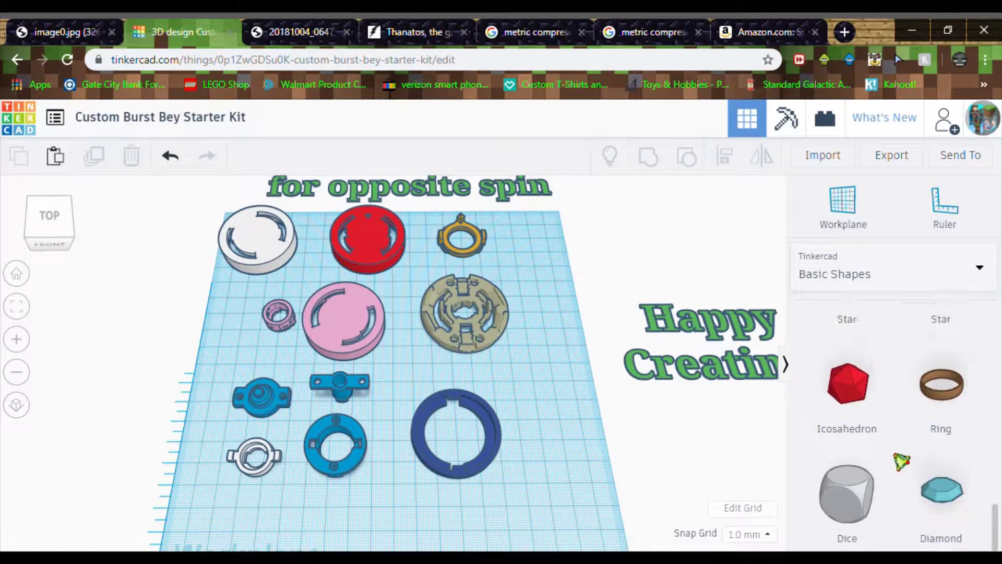
scroll(916, 491, "up", 18)
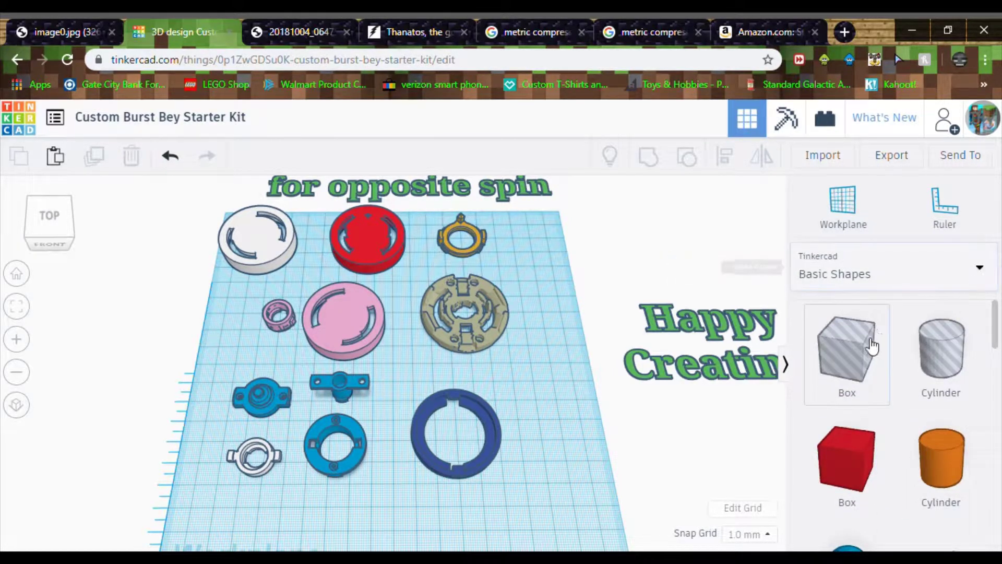
scroll(887, 365, "down", 10)
scroll(900, 389, "down", 5)
scroll(909, 397, "up", 10)
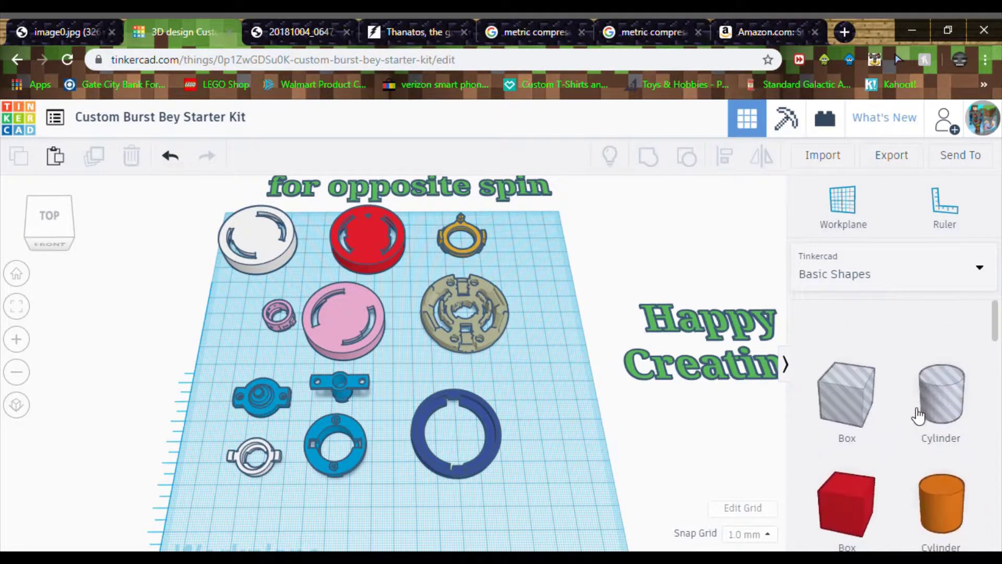
scroll(919, 415, "down", 4)
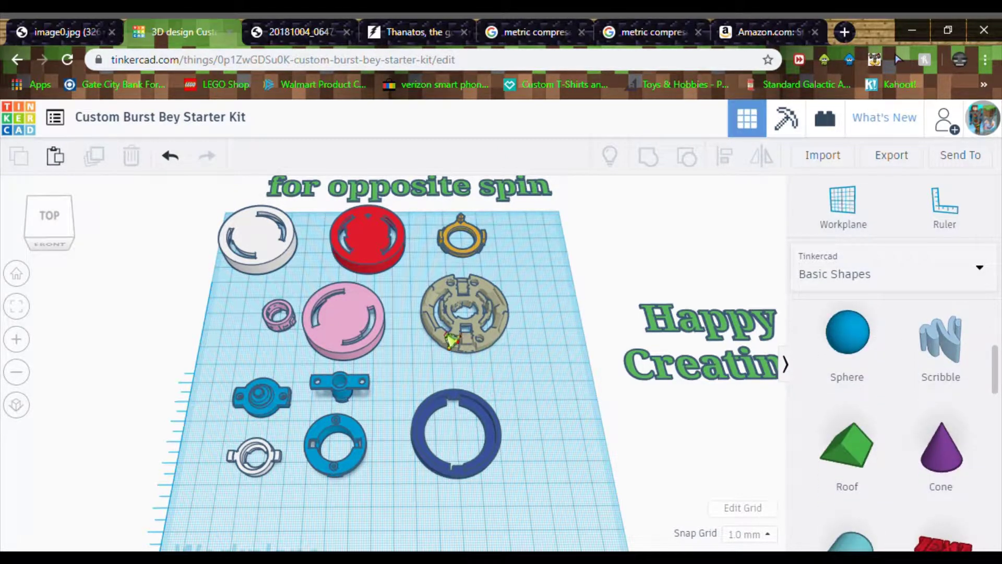
scroll(867, 475, "down", 8)
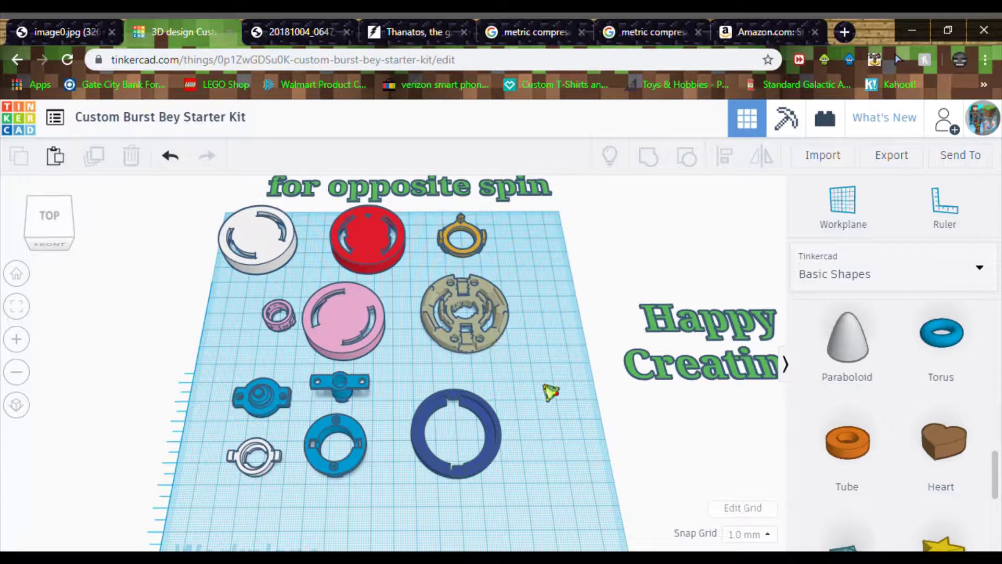
Step: Examine the beige disc, the dark blue ring and the surrounding kit parts from the side, up close and from above
right_click_drag(548, 391, 416, 342)
scroll(537, 409, "up", 5)
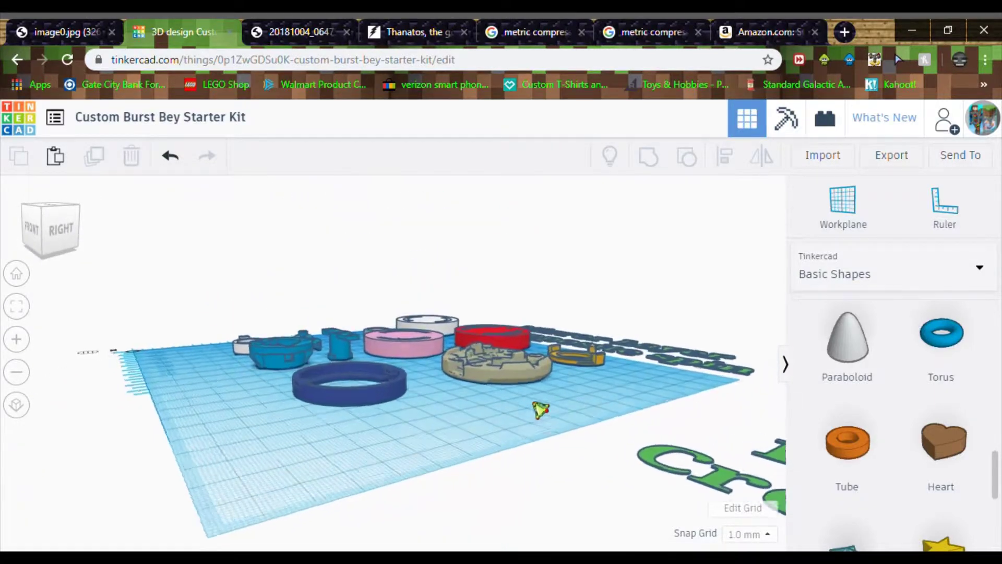
scroll(544, 415, "up", 5)
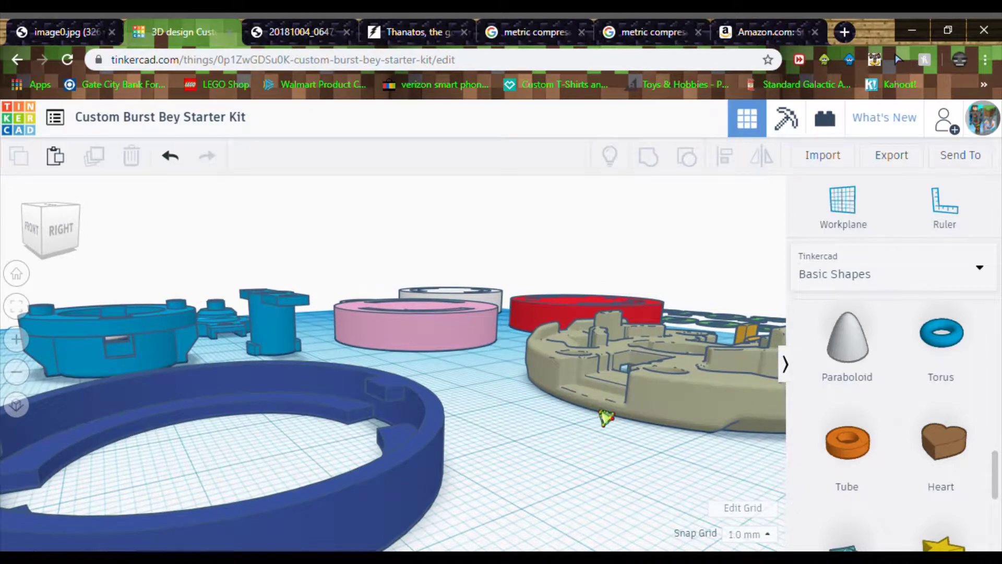
right_click_drag(608, 417, 662, 456)
scroll(662, 455, "down", 8)
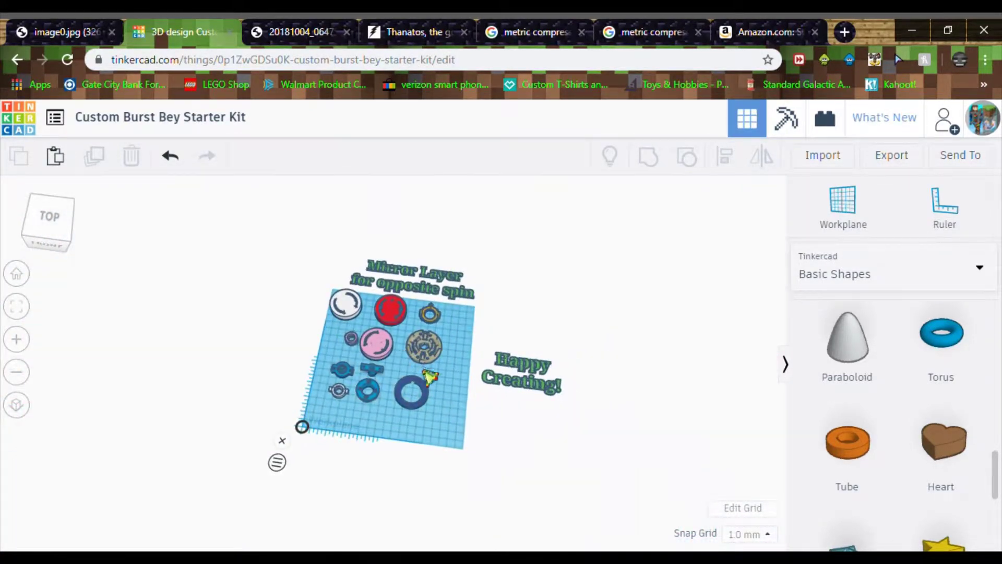
scroll(508, 407, "up", 8)
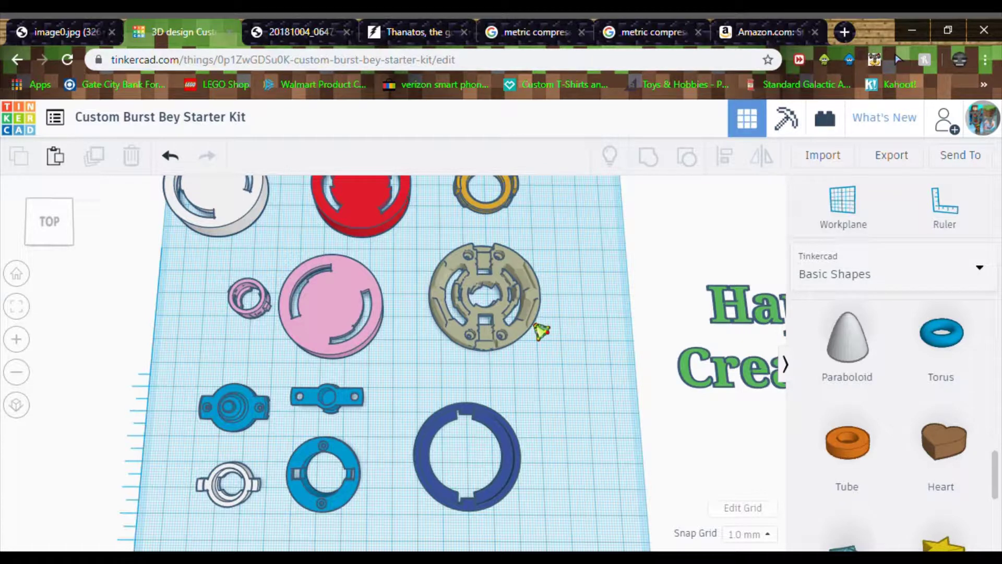
right_click_drag(542, 330, 417, 293)
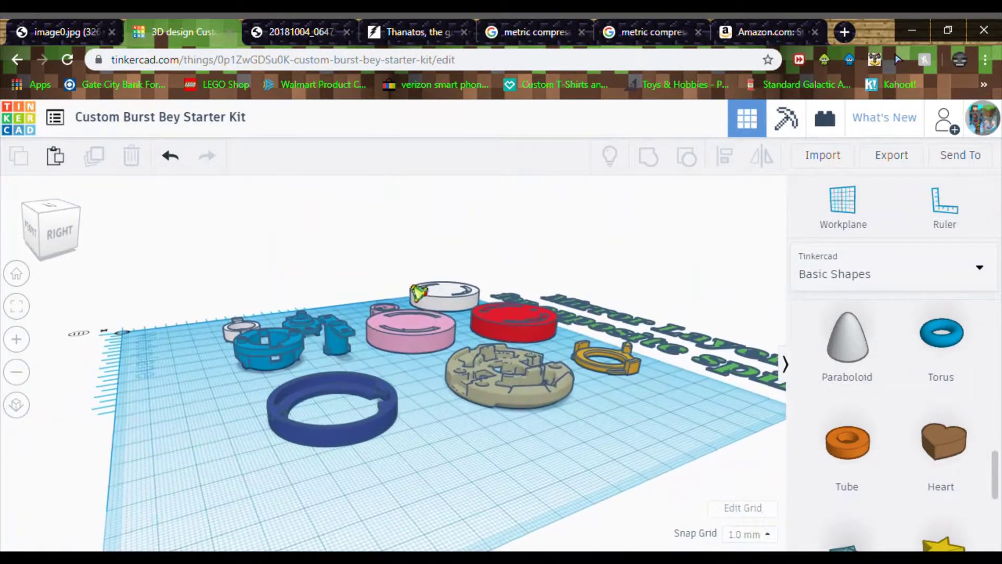
mouse_move(497, 409)
right_mouse_down()
mouse_move(515, 425)
mouse_move(506, 418)
right_mouse_up()
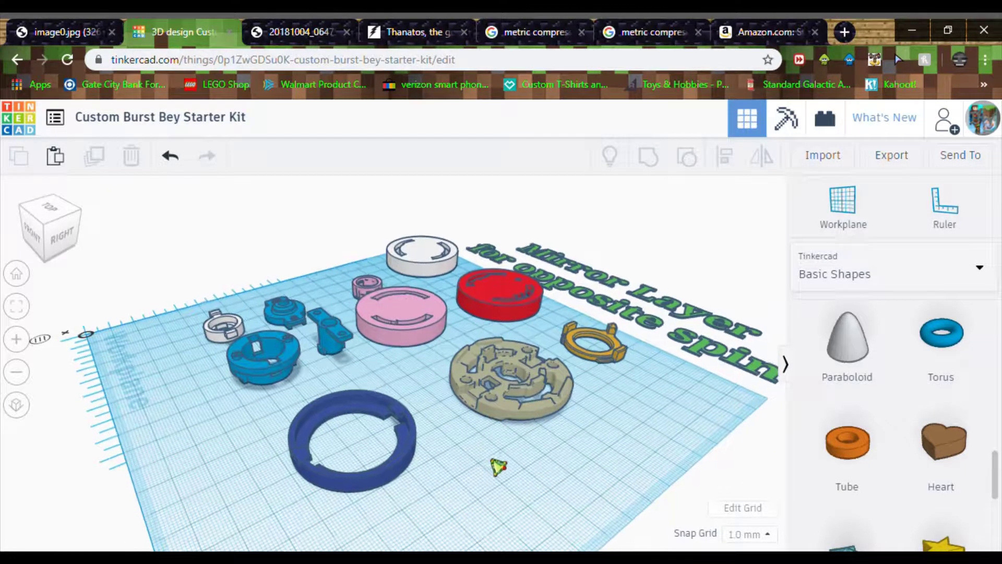
right_click_drag(499, 466, 604, 462)
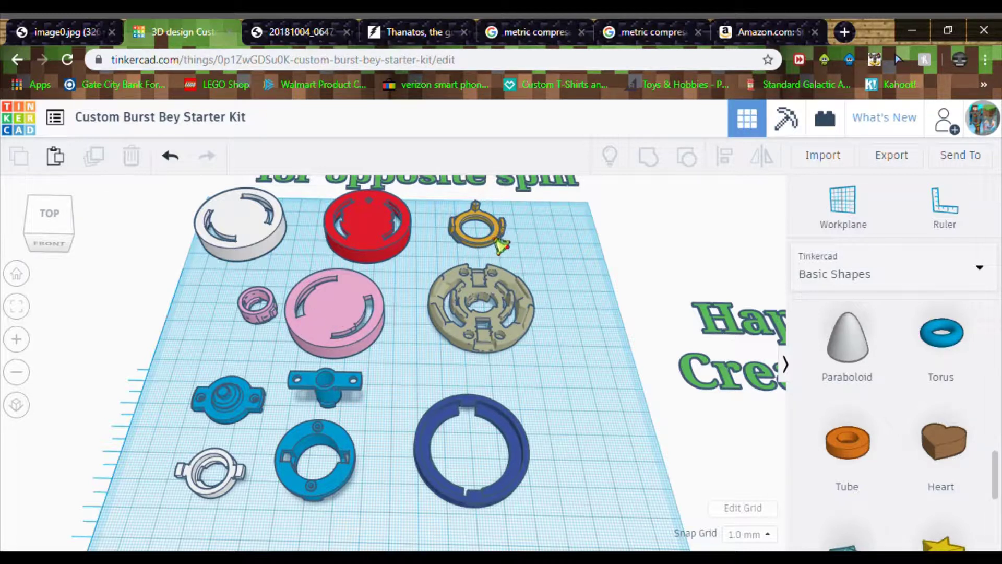
Step: Switch the orange ring to a hole and back to solid, and view its preset colours without choosing one
left_click(497, 239)
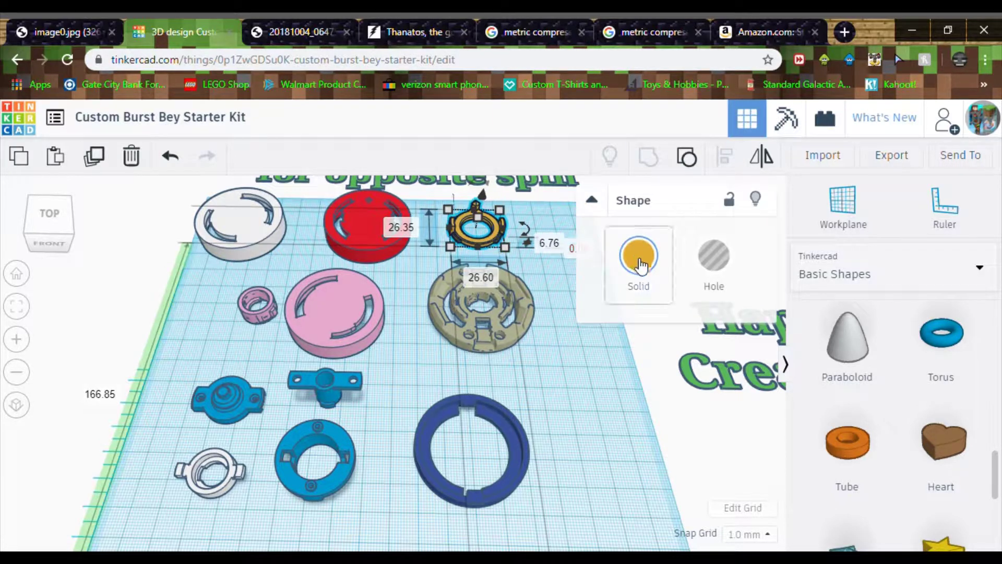
left_click(729, 286)
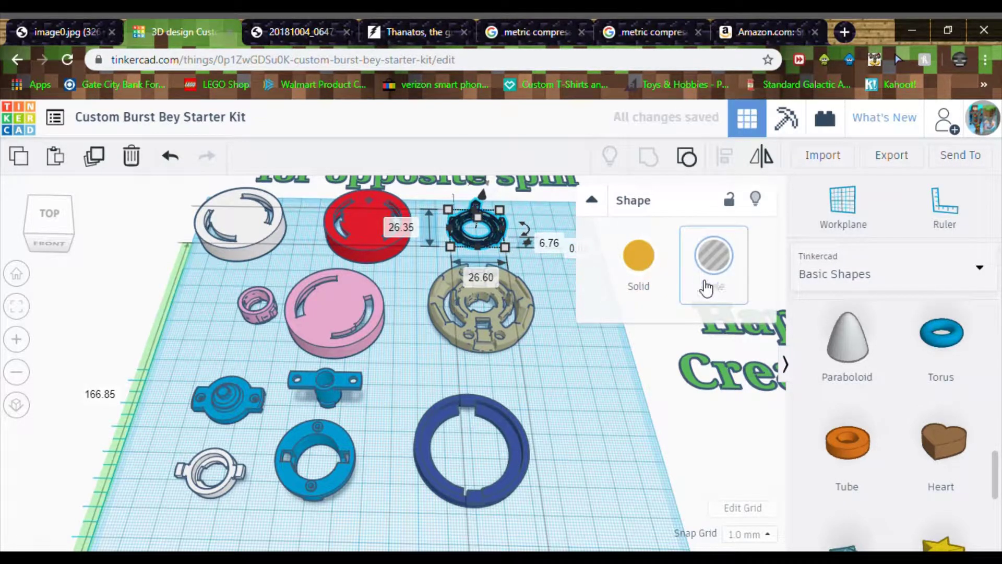
left_click(638, 256)
left_click(639, 260)
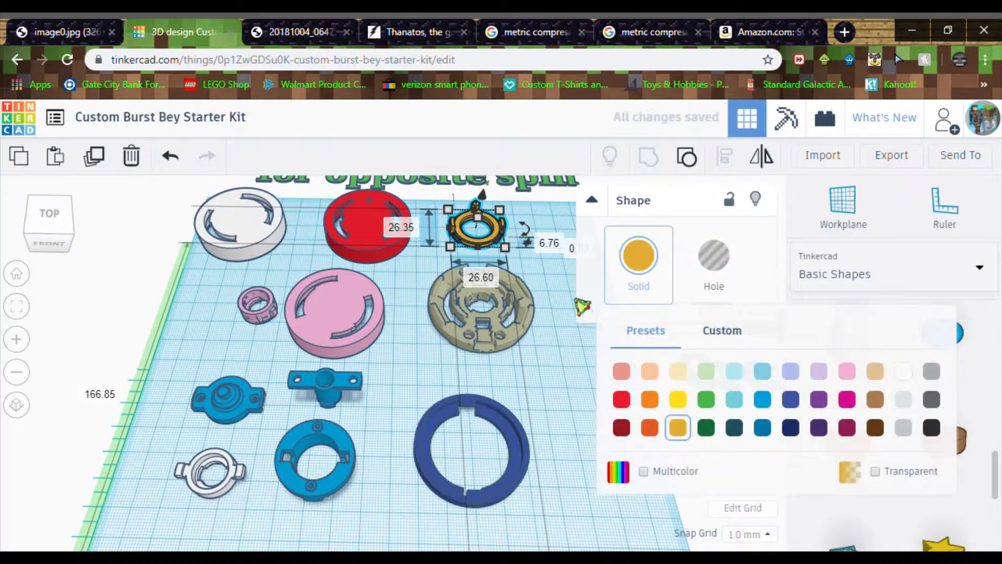
left_click(563, 369)
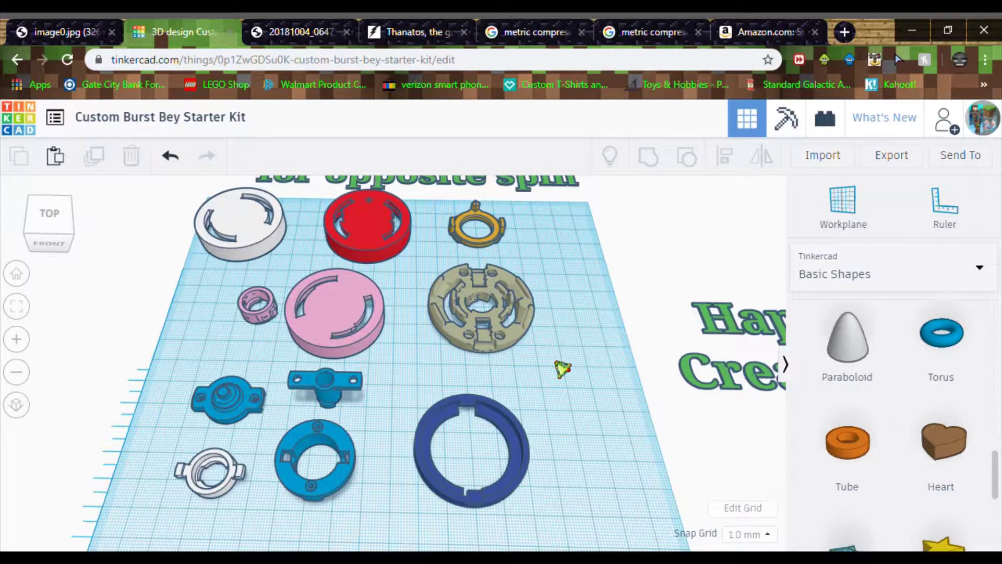
Step: Examine the kit parts from the side and in the straight front view
right_click_drag(590, 369, 481, 346)
right_click_drag(729, 348, 555, 331)
left_click(70, 240)
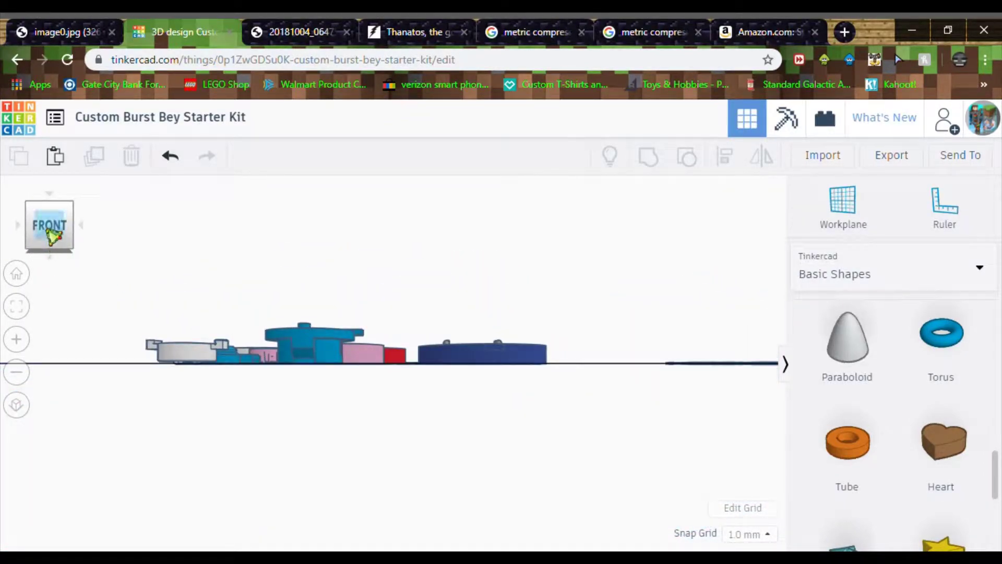
Step: Examine the kit parts from the corner, top, front and back views and in the default home view
left_click(41, 214)
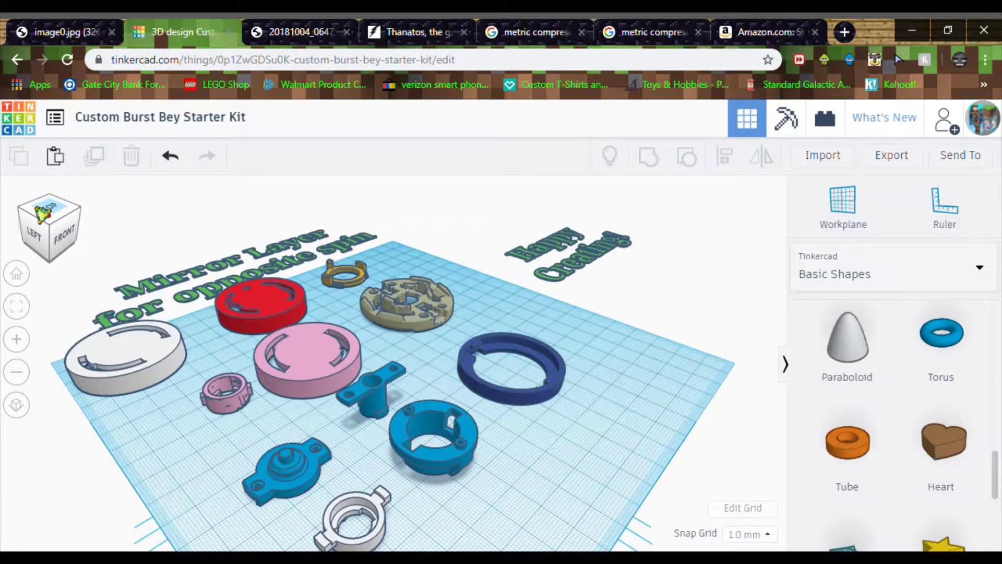
left_click(54, 212)
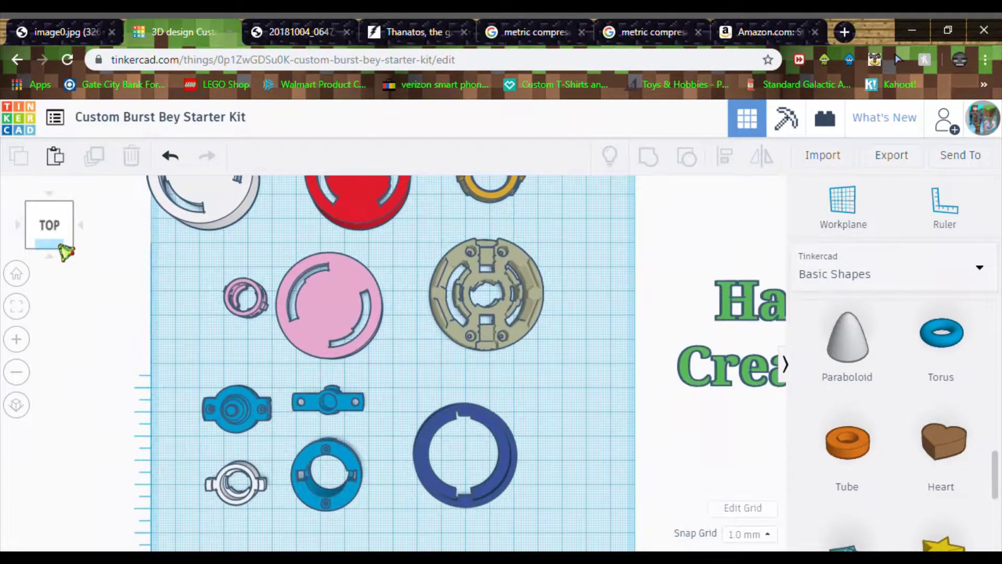
left_click(63, 247)
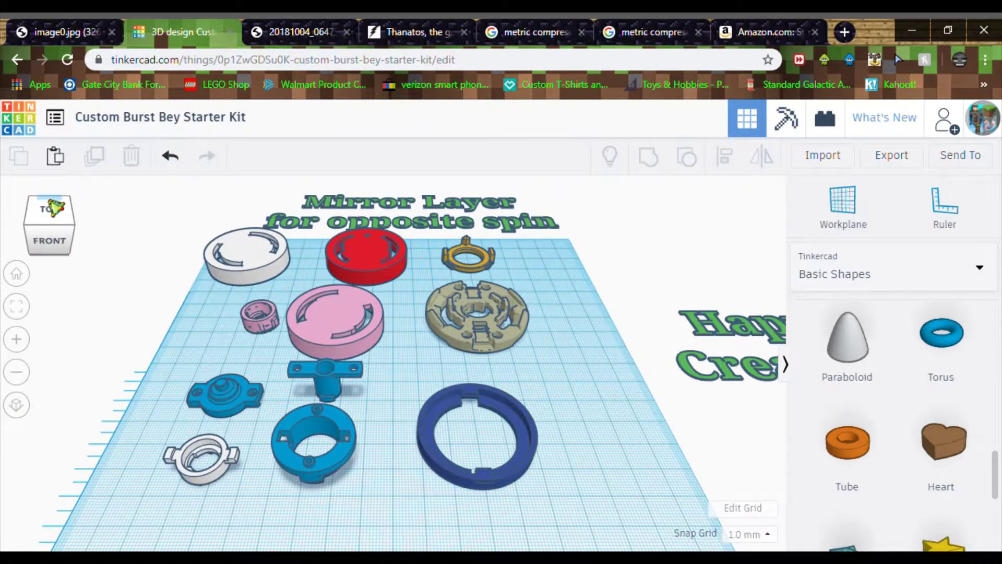
left_click(58, 228)
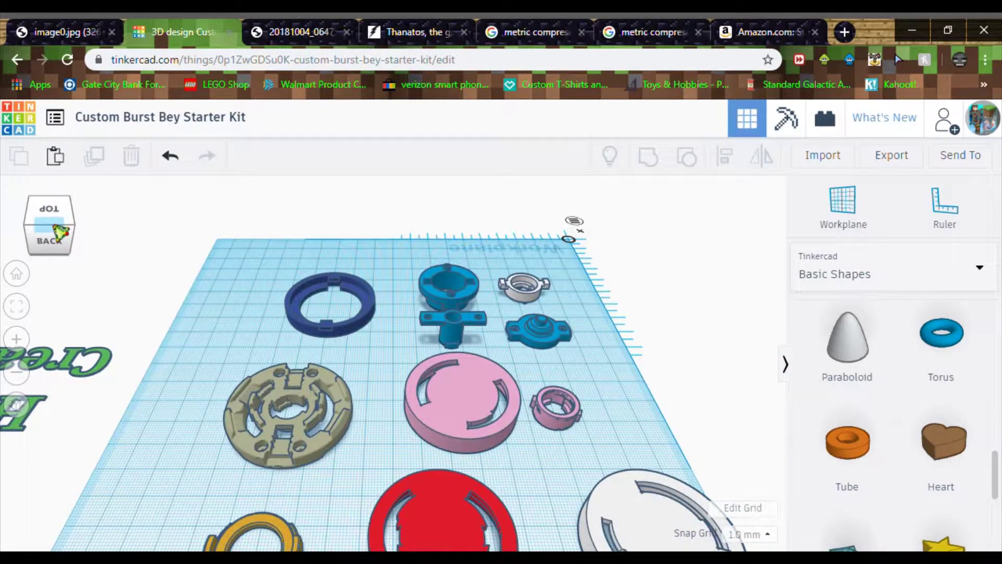
left_click(59, 233)
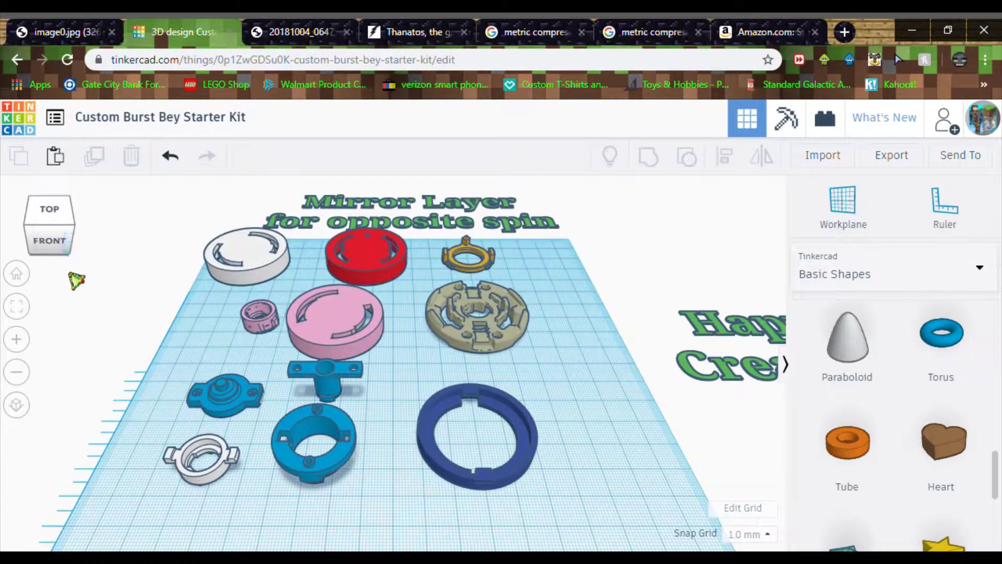
left_click(28, 279)
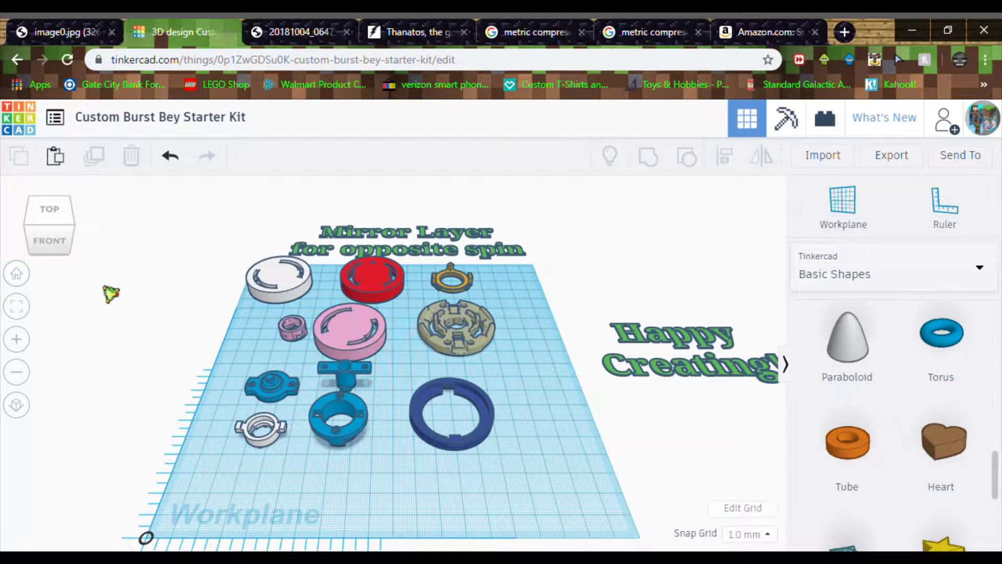
left_click(19, 307)
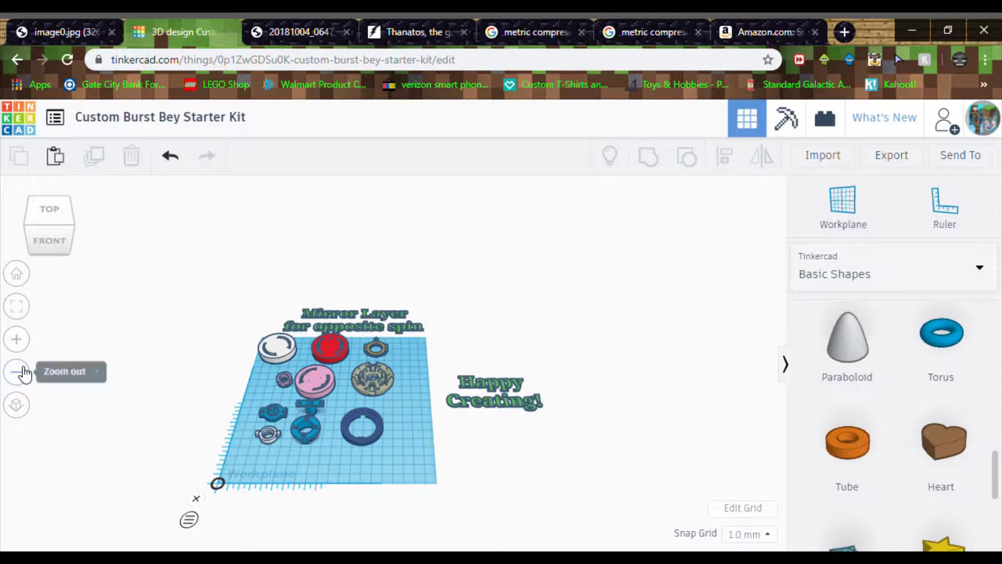
Step: Compare the kit in orthographic and perspective projection from the home and top views, ending in the perspective home view
left_click(16, 405)
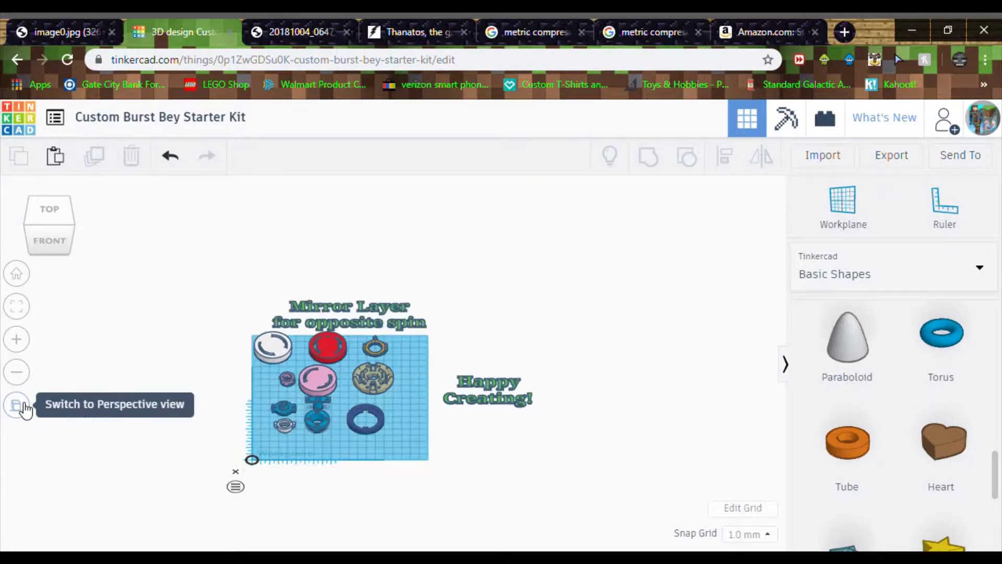
left_click(16, 280)
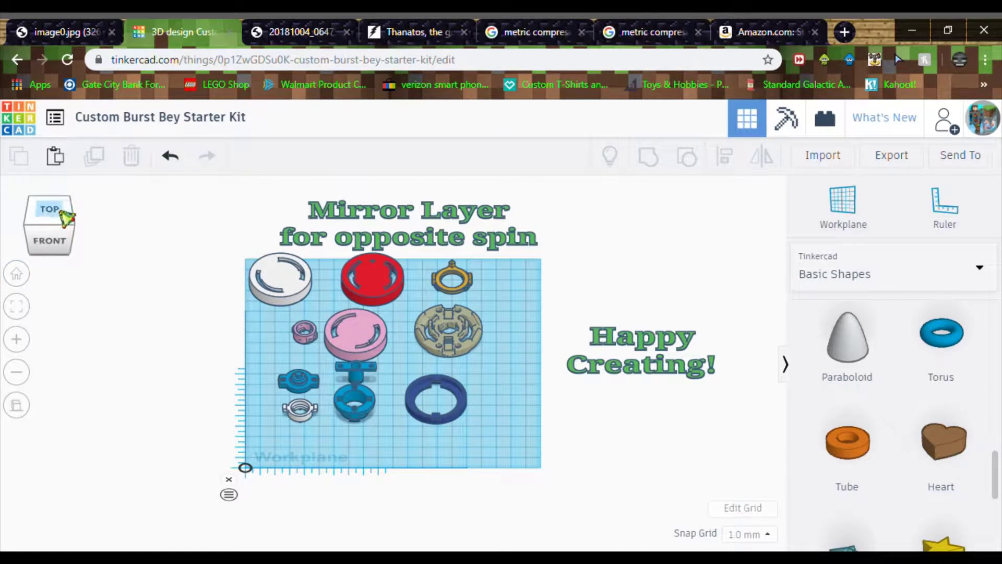
left_click(58, 211)
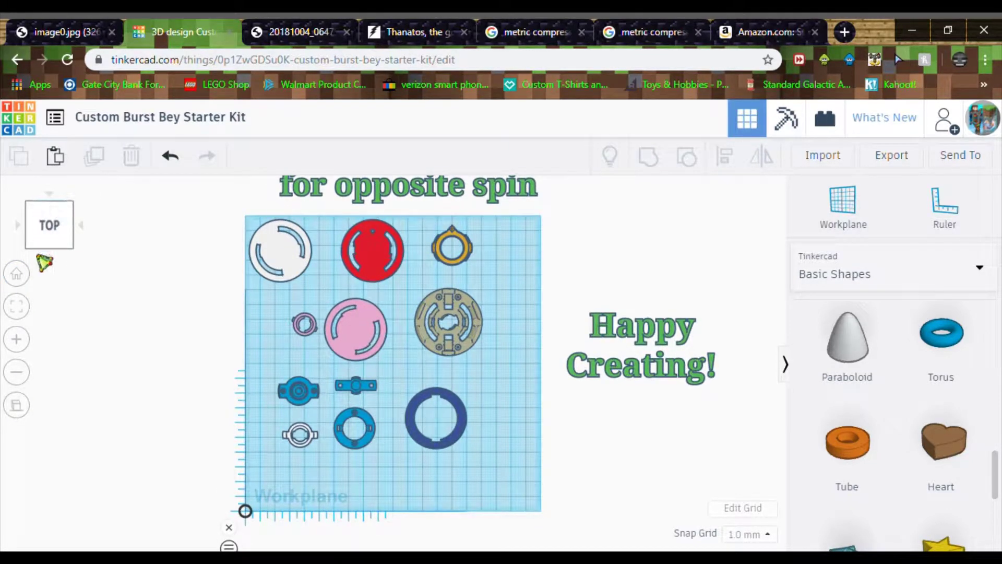
left_click(50, 244)
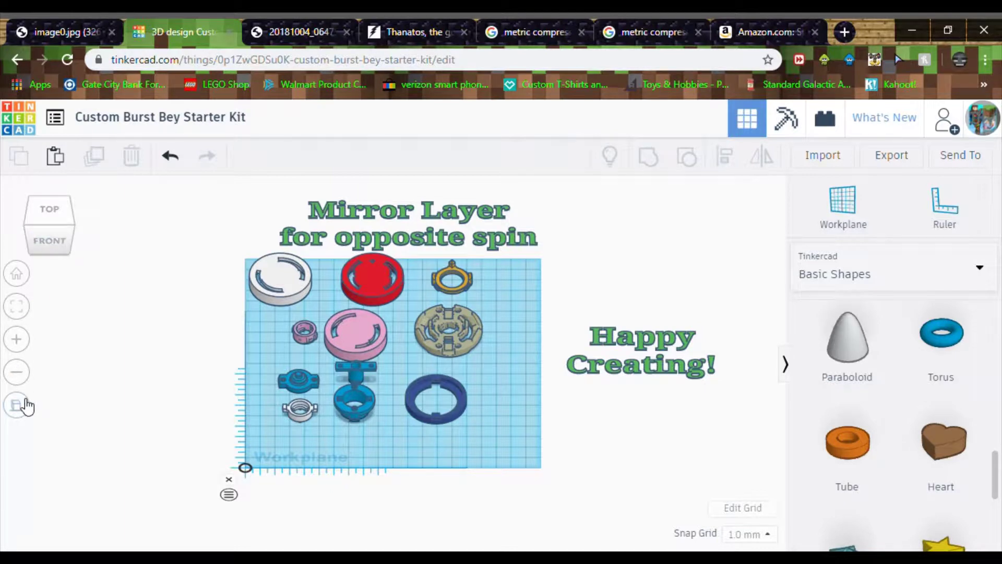
left_click(55, 216)
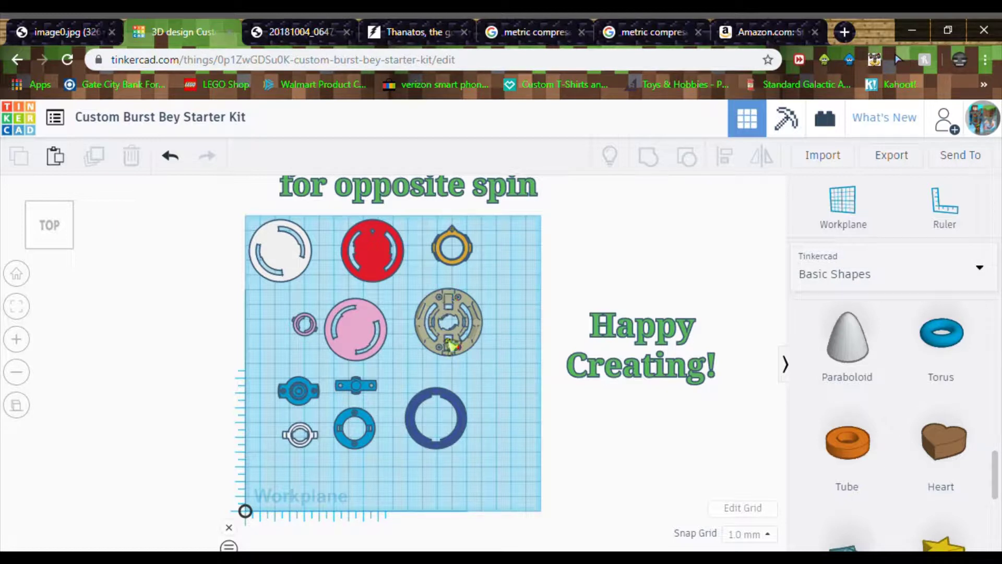
left_click(17, 405)
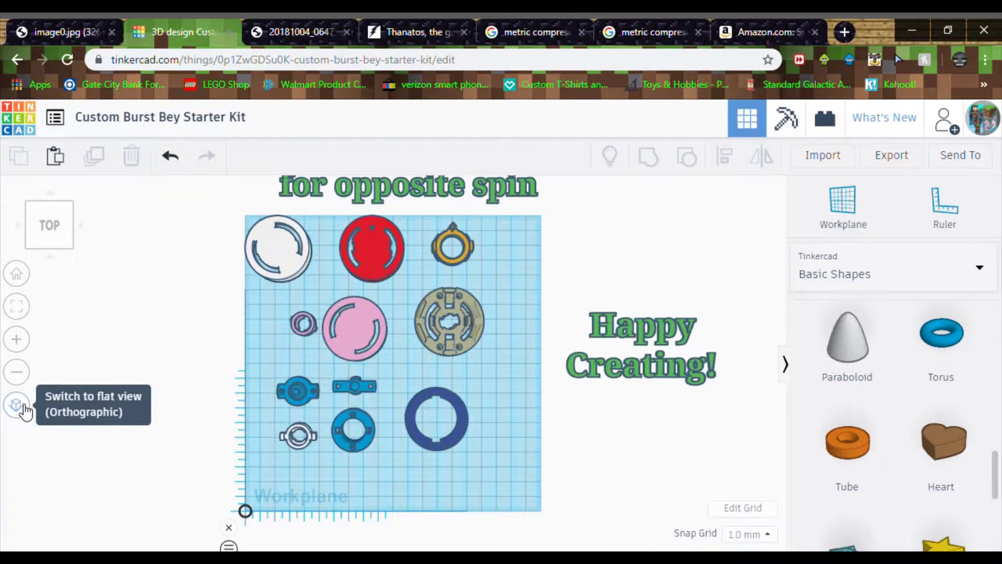
left_click(17, 405)
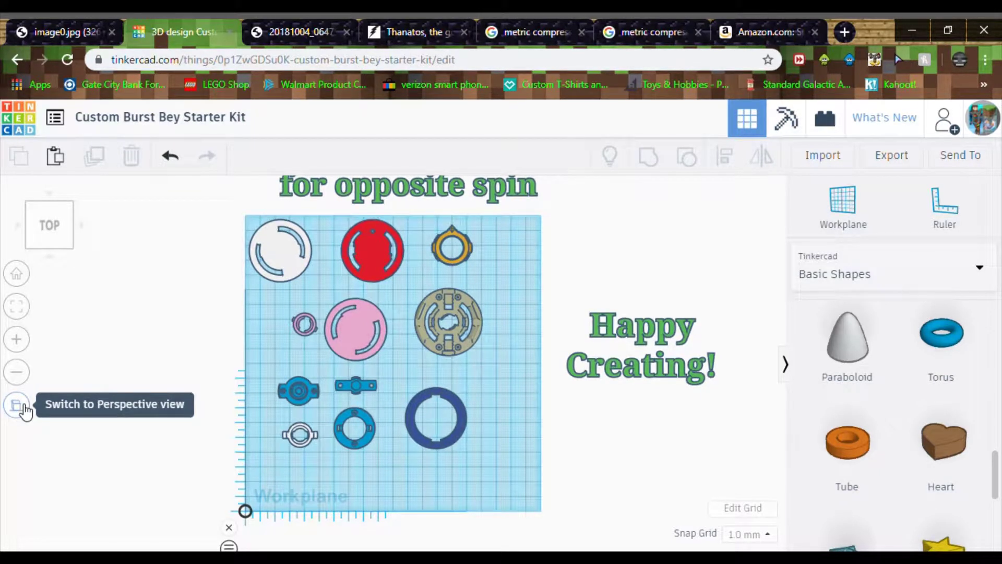
left_click(17, 405)
left_click(17, 405)
left_click(17, 405)
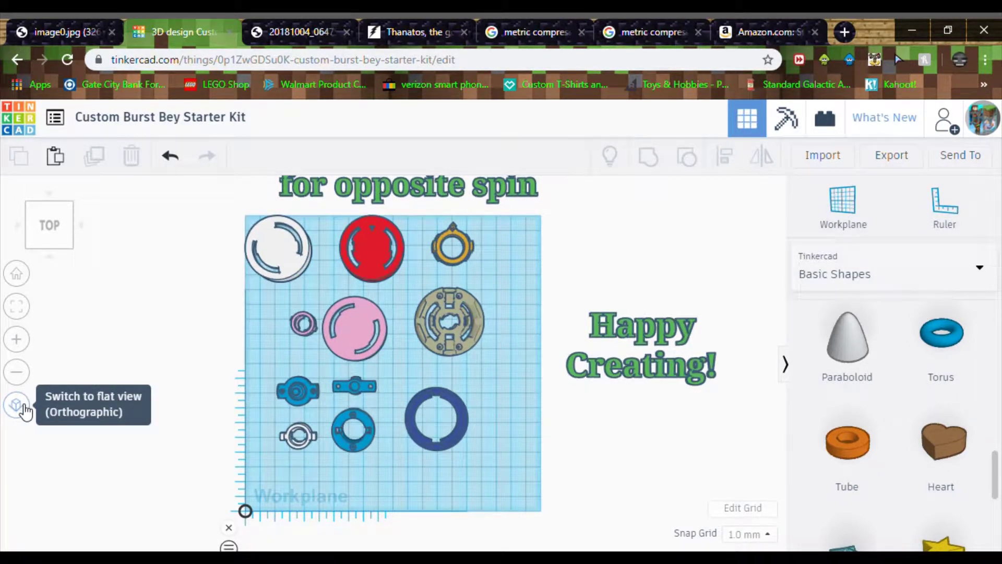
left_click(18, 274)
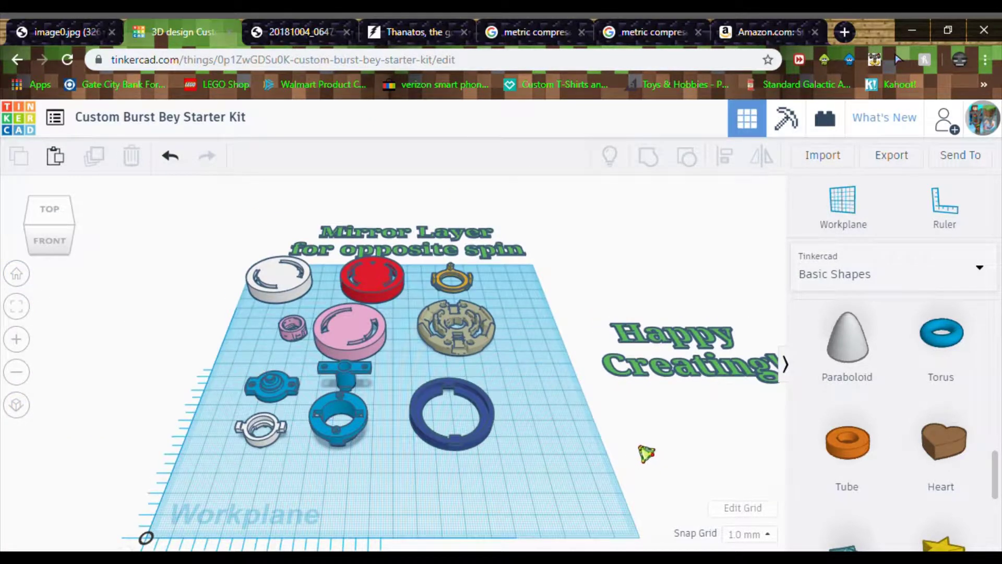
Step: Inspect the height, width and length dimensions of the large pink disc and deselect it
scroll(198, 502, "down", 3)
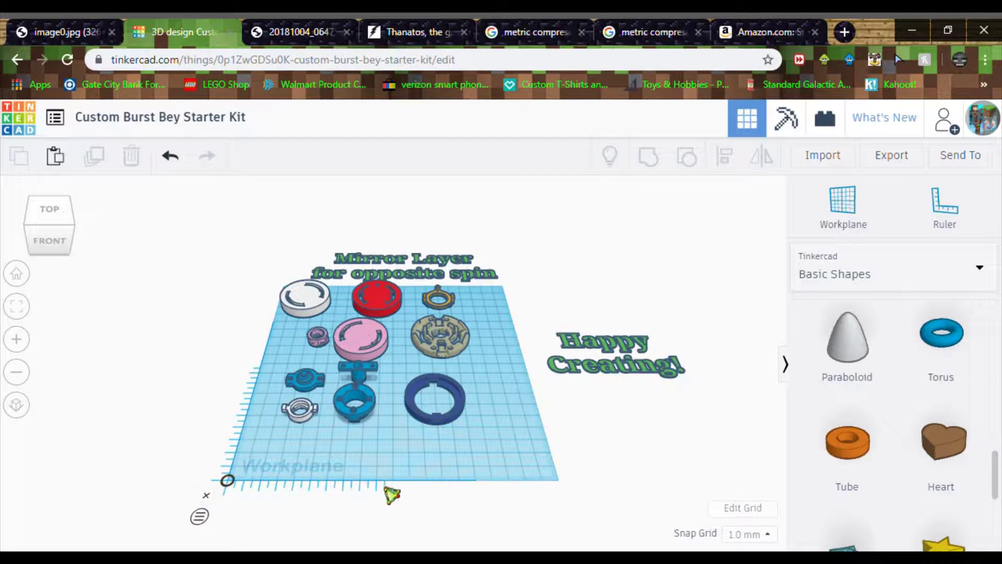
scroll(609, 511, "up", 2)
scroll(612, 509, "up", 2)
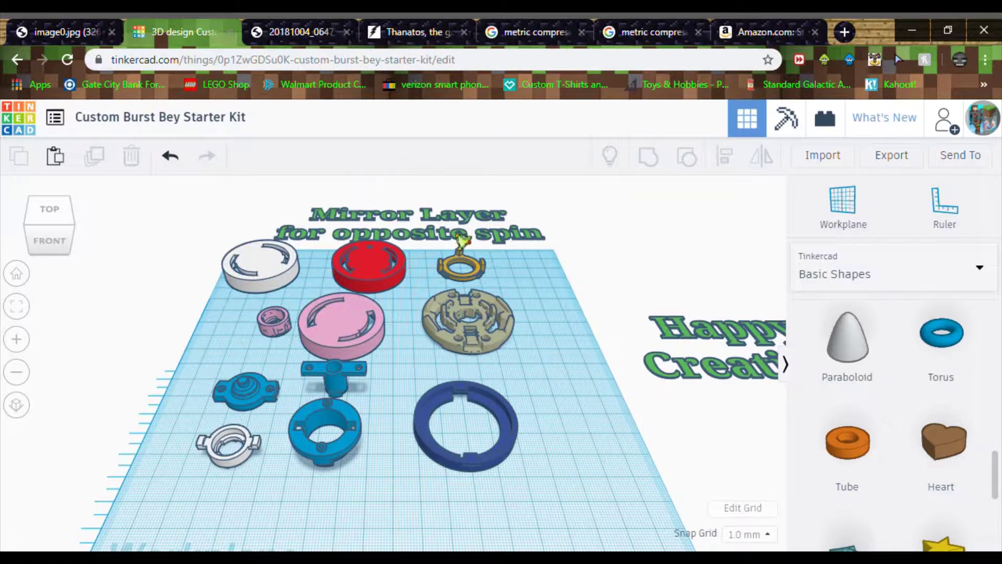
left_click(369, 316)
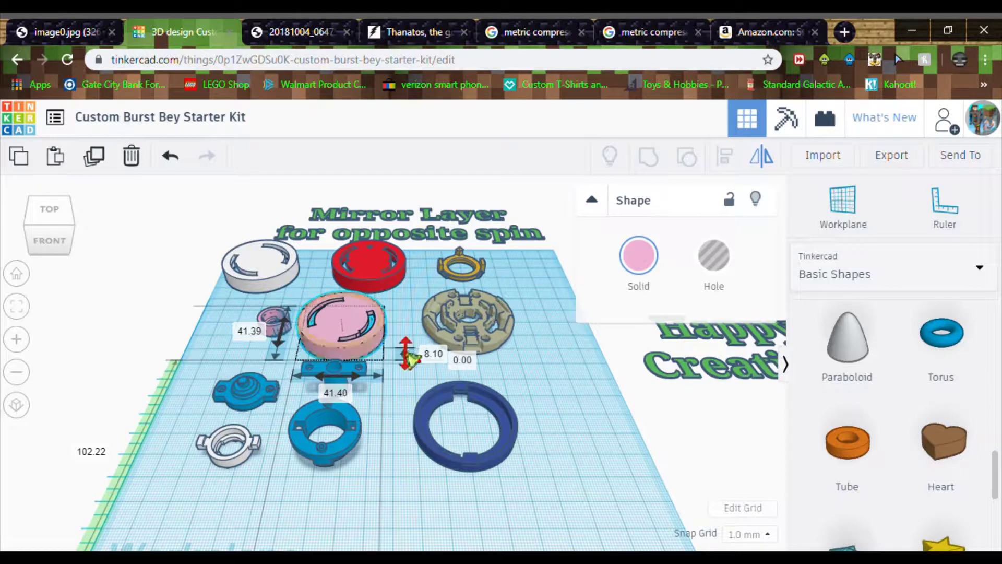
left_click(409, 355)
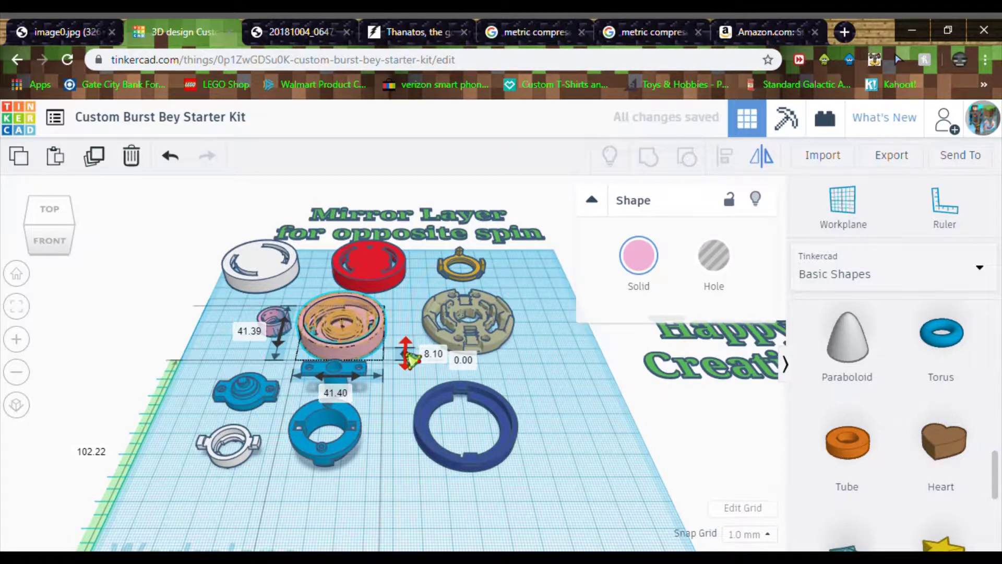
left_click(407, 354)
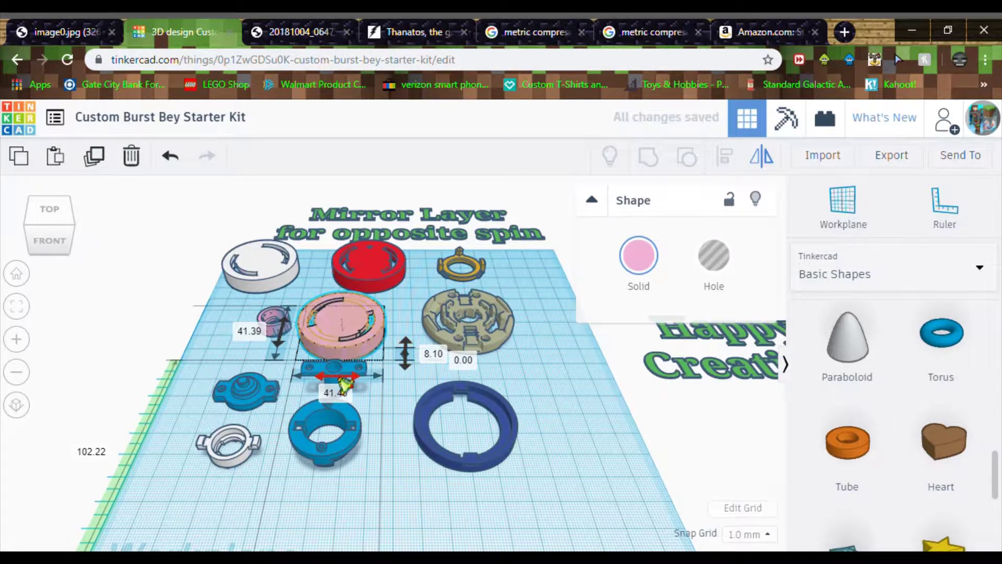
left_click(344, 383)
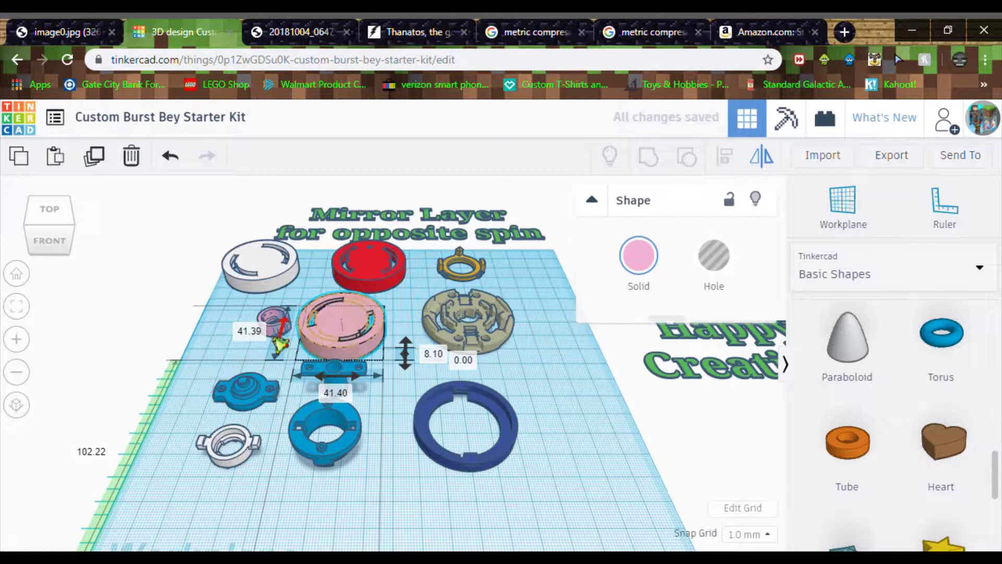
left_click(285, 339)
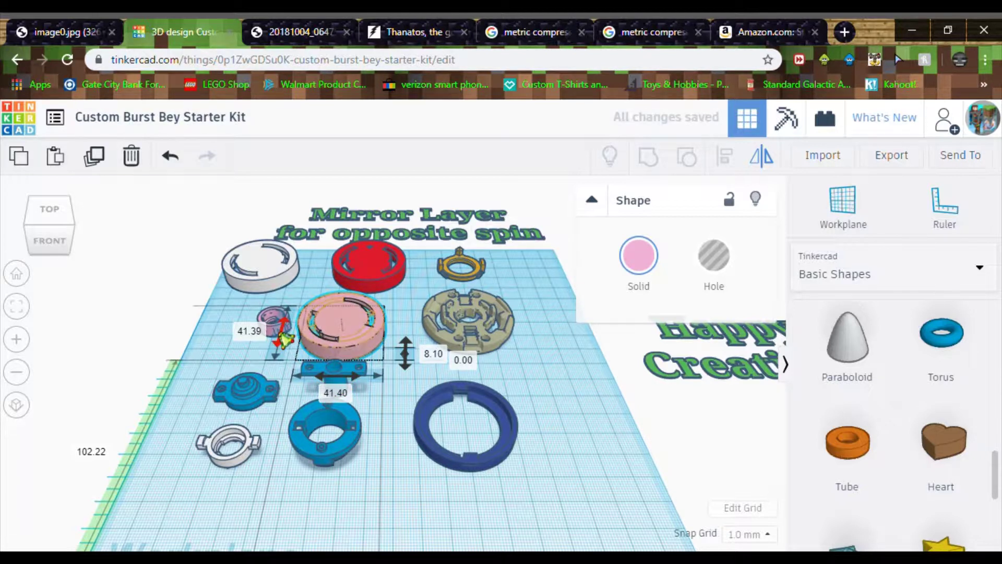
left_click(401, 422)
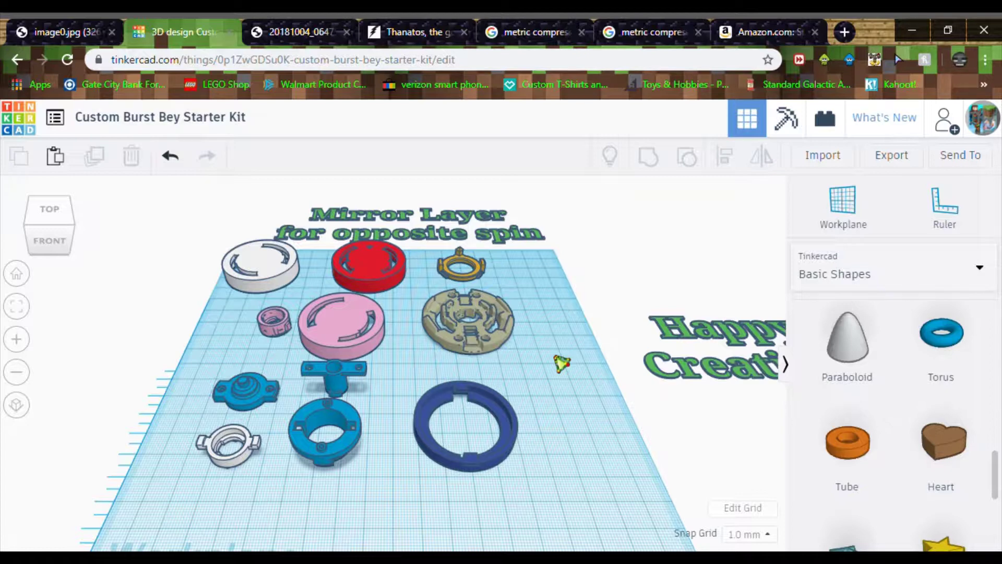
scroll(562, 364, "down", 3)
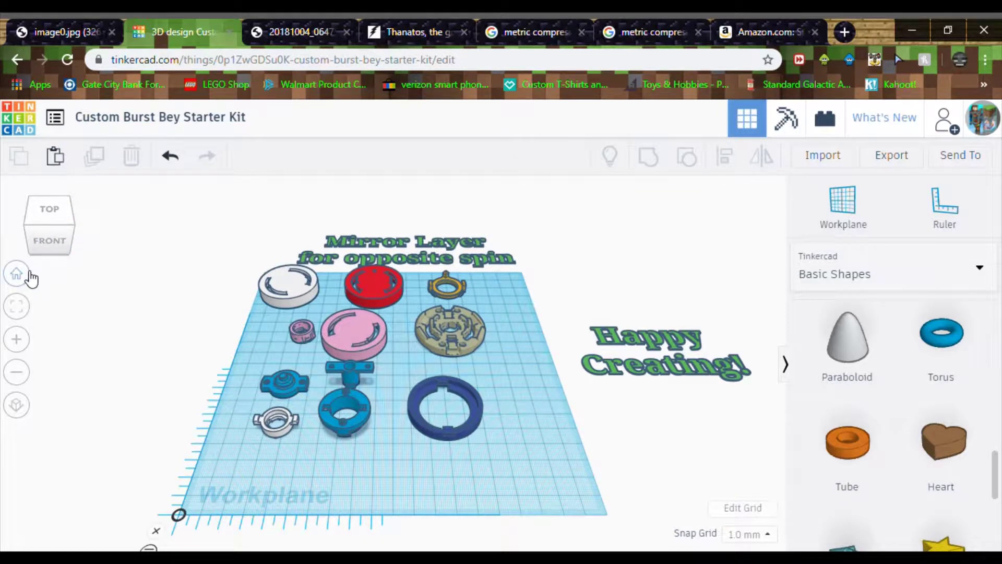
scroll(196, 326, "up", 1)
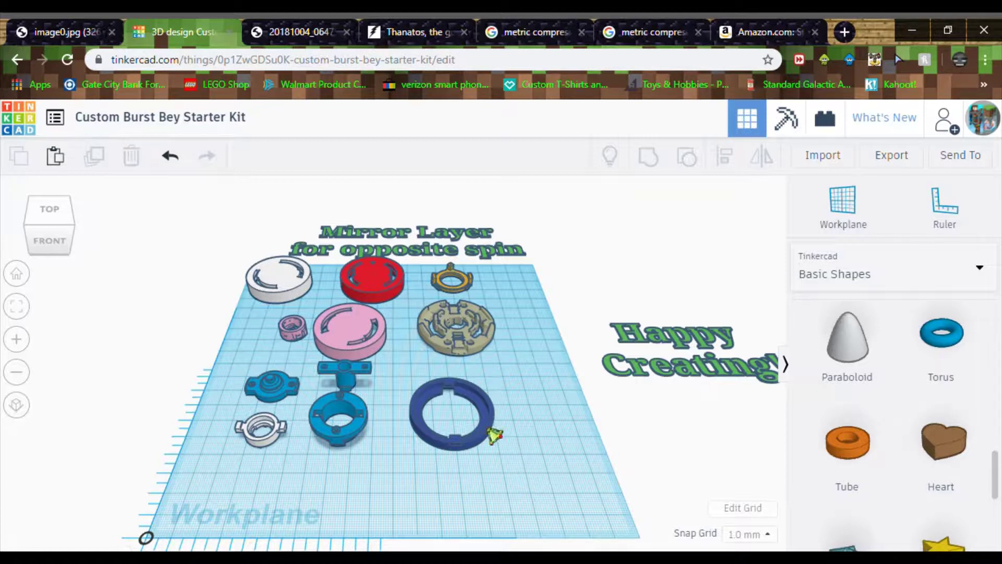
scroll(521, 394, "down", 2)
scroll(519, 394, "up", 3)
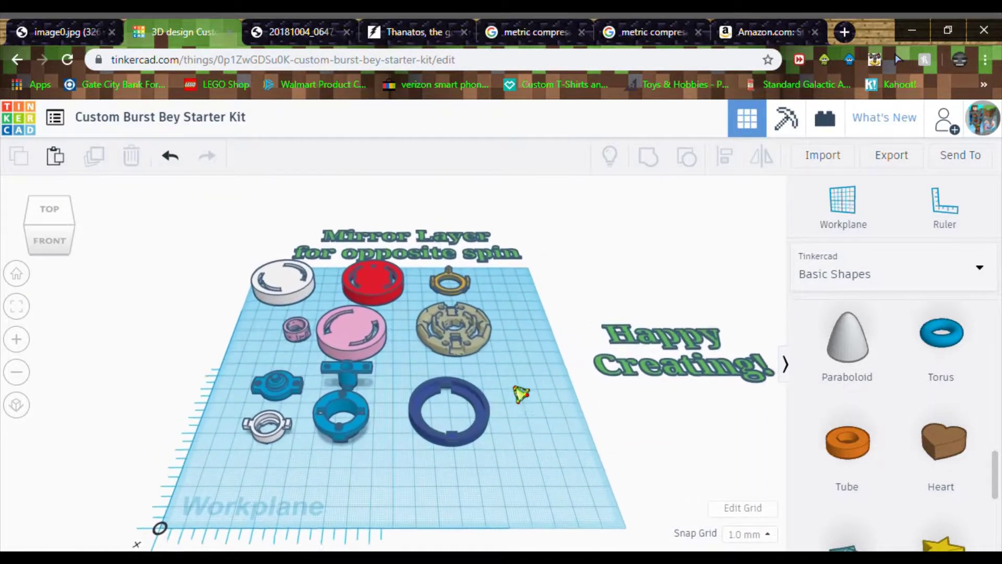
Step: Copy the white disc from the starter kit and create a new design
right_click_drag(519, 393, 515, 459)
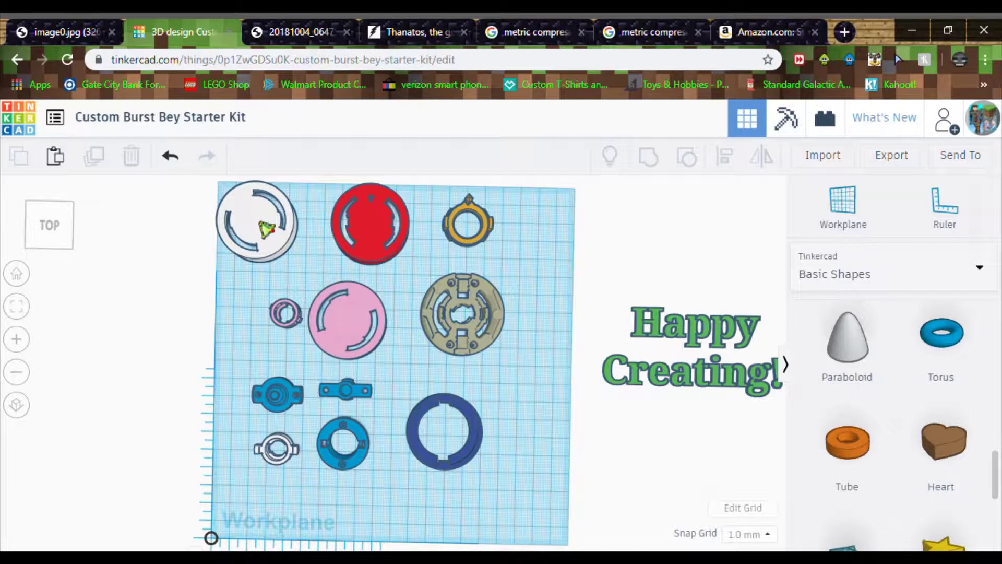
left_click(266, 229)
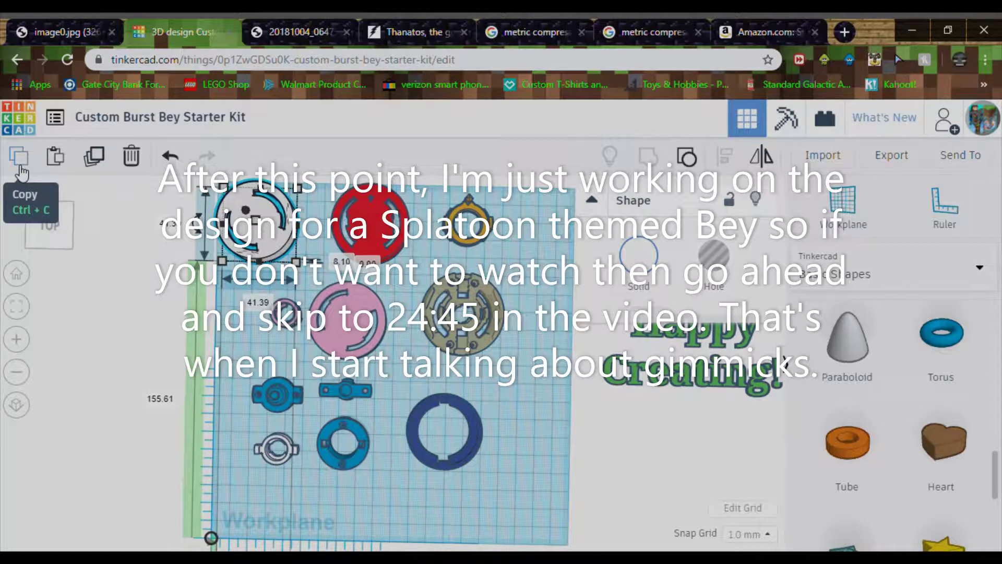
left_click(58, 117)
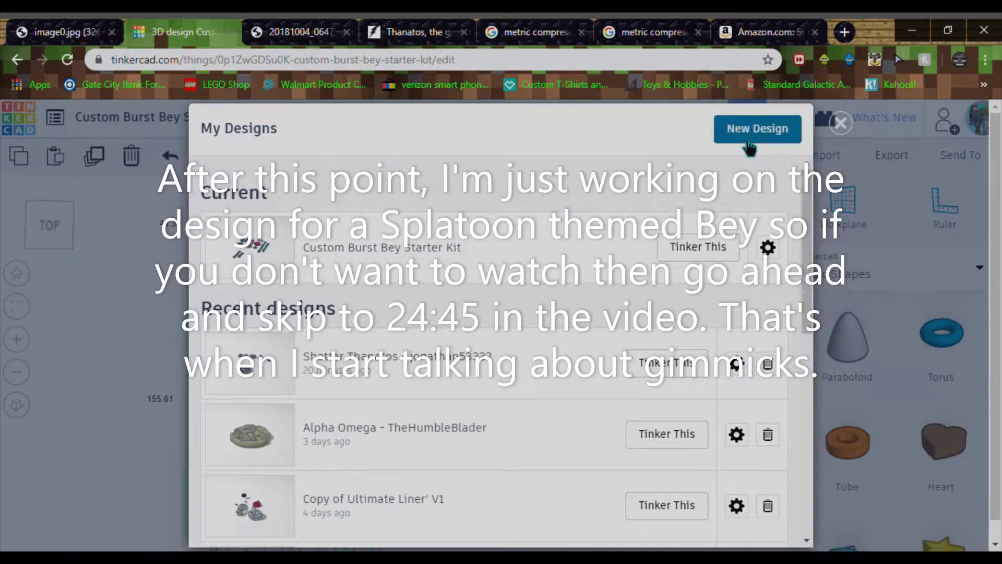
left_click(750, 149)
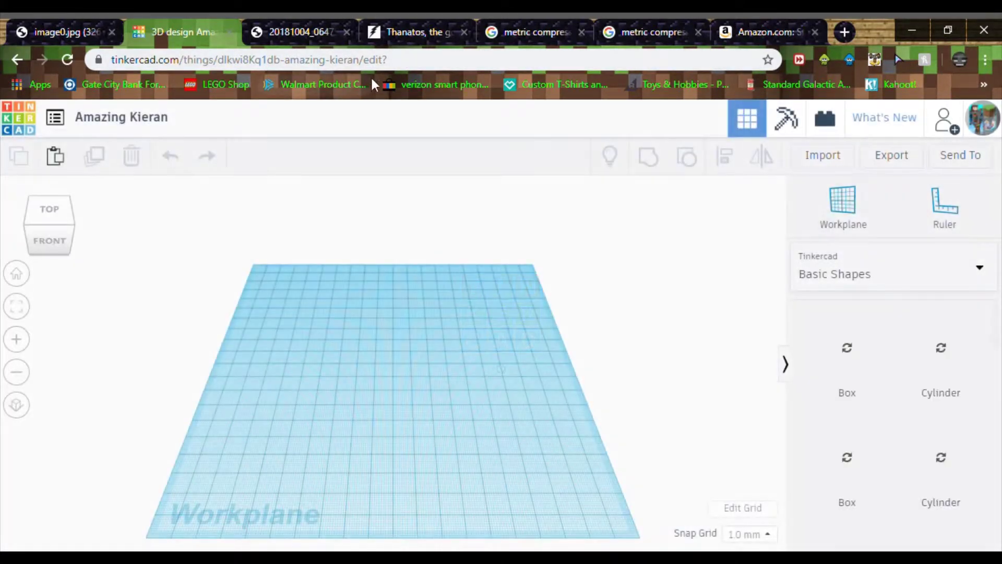
Step: Paste the white disc into the empty design and move it about 56 mm across and 77 mm forward to the workplane's middle
left_click(58, 157)
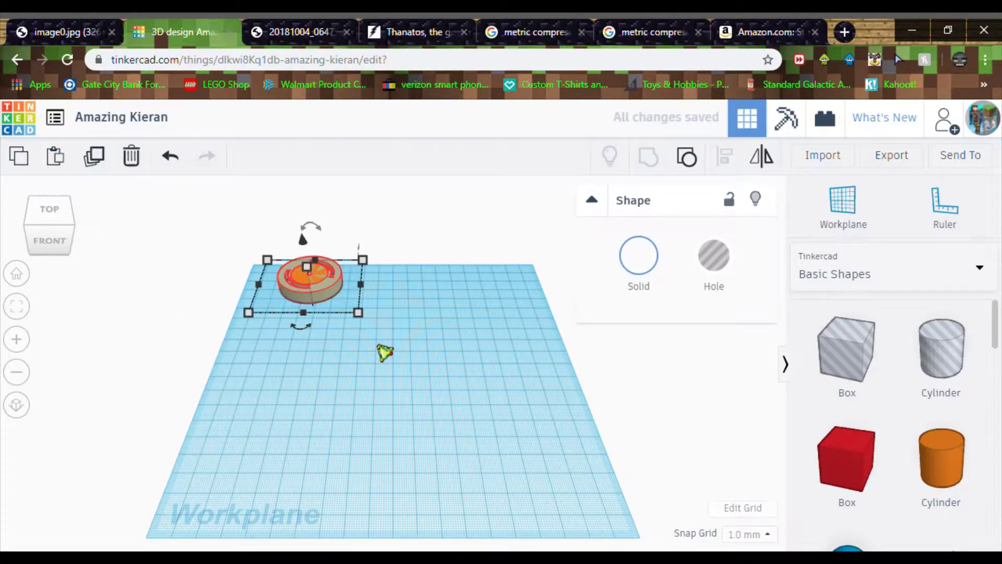
scroll(384, 352, "up", 4)
left_click_drag(291, 261, 426, 387)
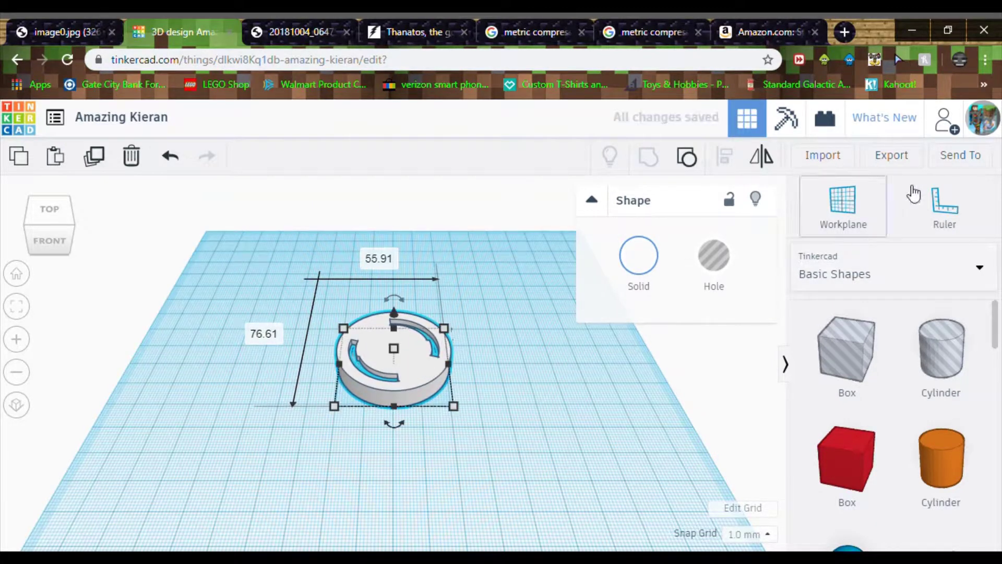
Step: Place a ruler with its origin at the workplane's front-left corner to dimension the disc from there
left_click(940, 204)
scroll(512, 413, "down", 2)
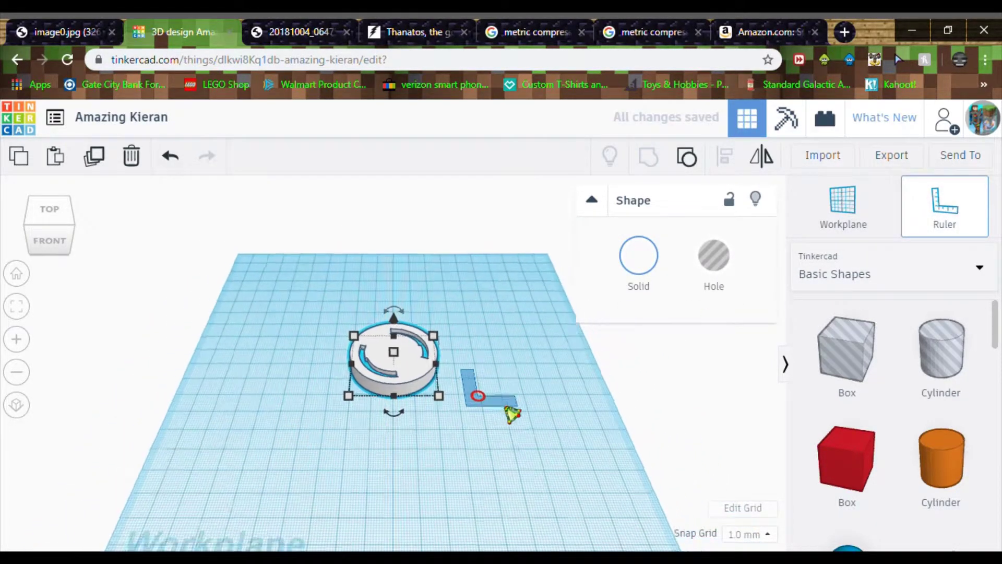
scroll(511, 414, "down", 2)
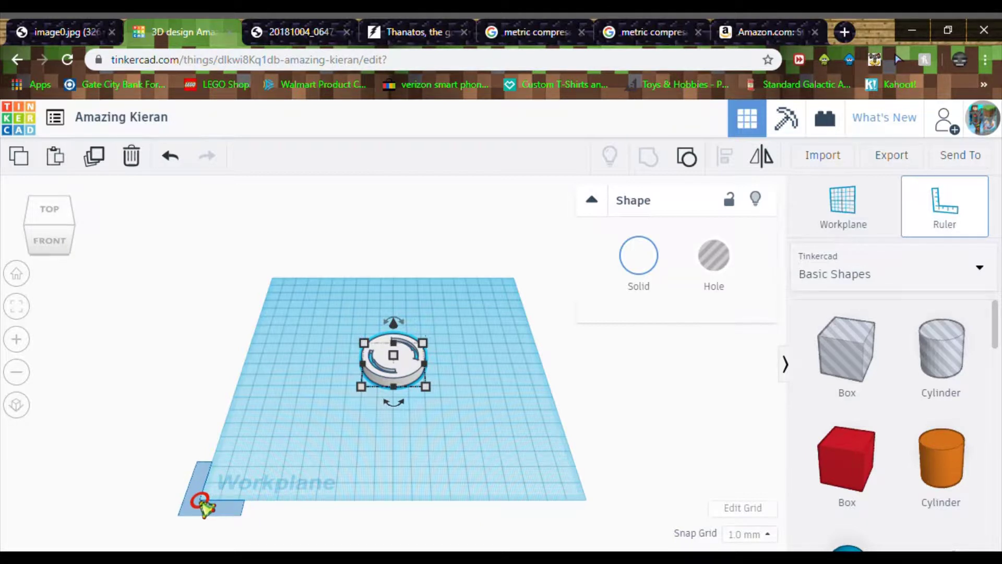
left_click(201, 503)
scroll(235, 526, "up", 5)
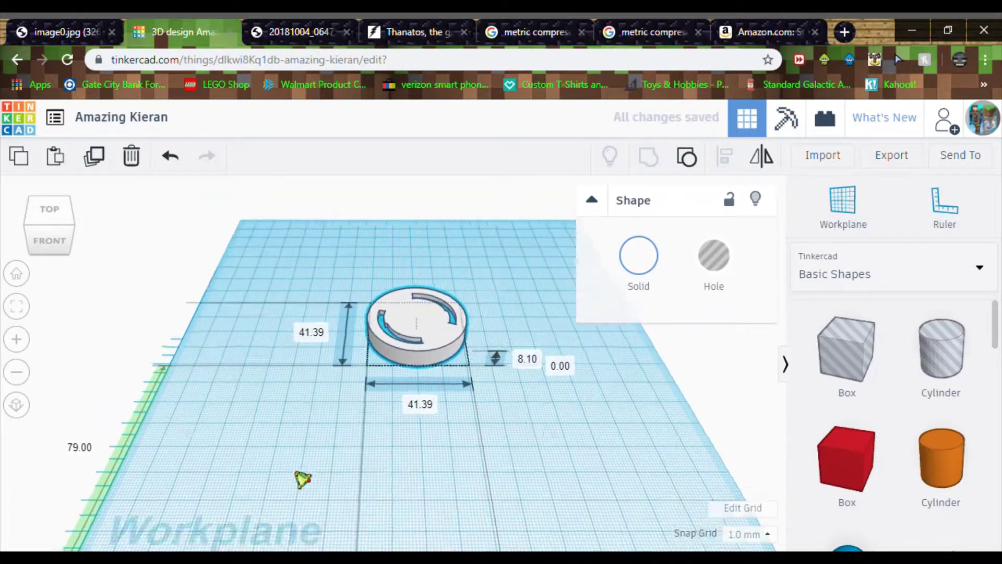
scroll(539, 385, "down", 5)
scroll(555, 412, "up", 4)
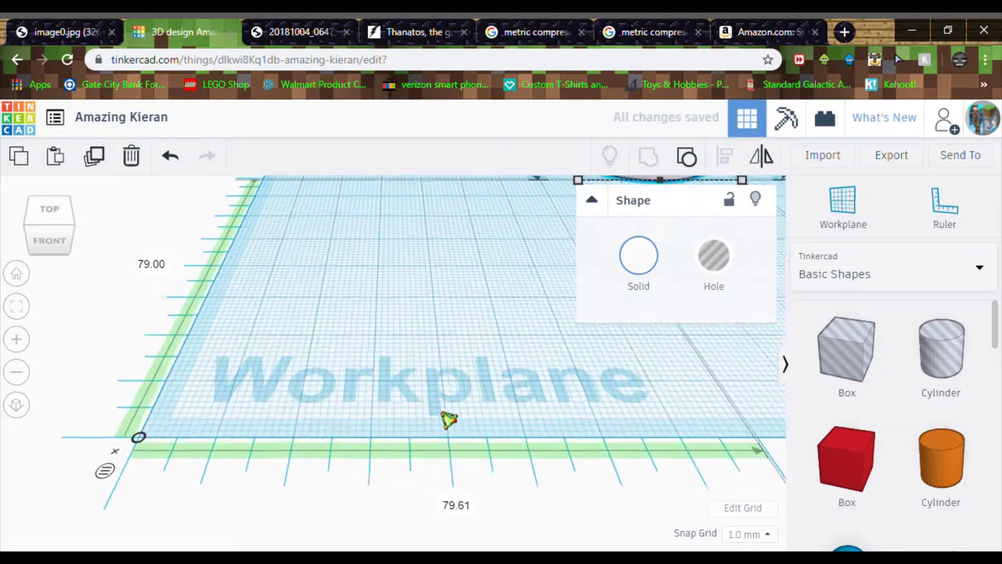
scroll(311, 402, "up", 2)
scroll(312, 402, "down", 4)
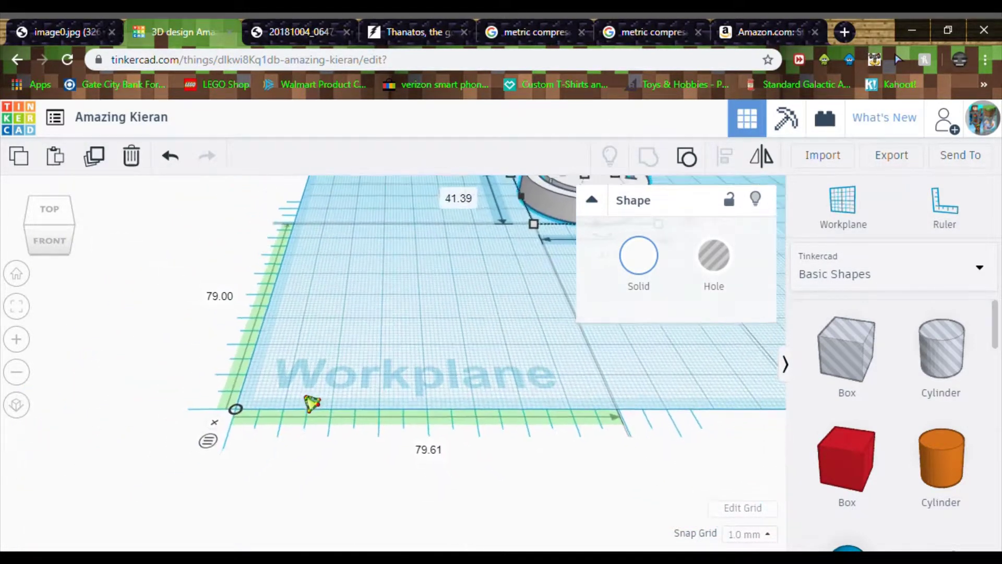
Step: Switch the ruler to midpoint measuring and set the disc's centre 100 mm from the origin in both directions
left_click(272, 424)
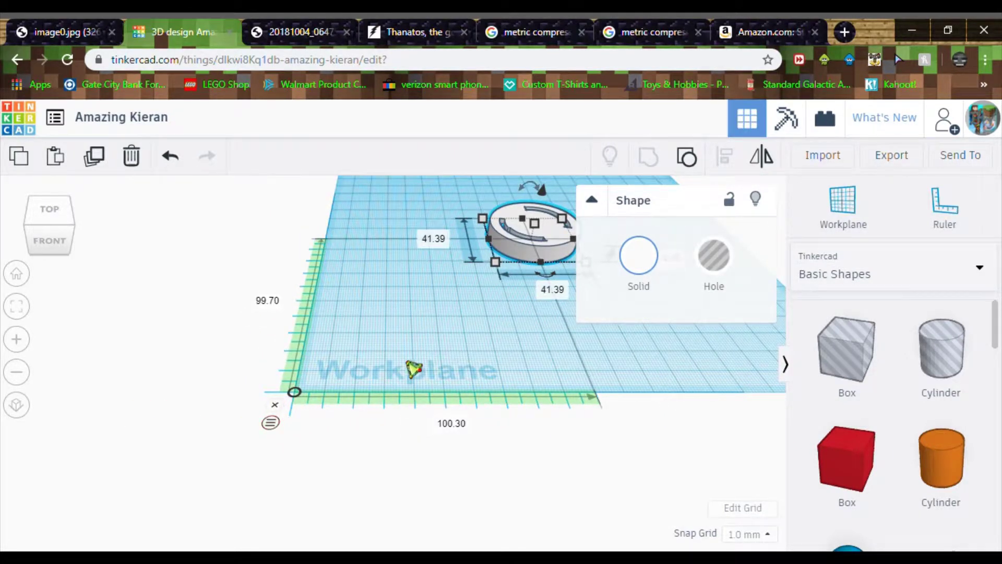
scroll(447, 354, "down", 3)
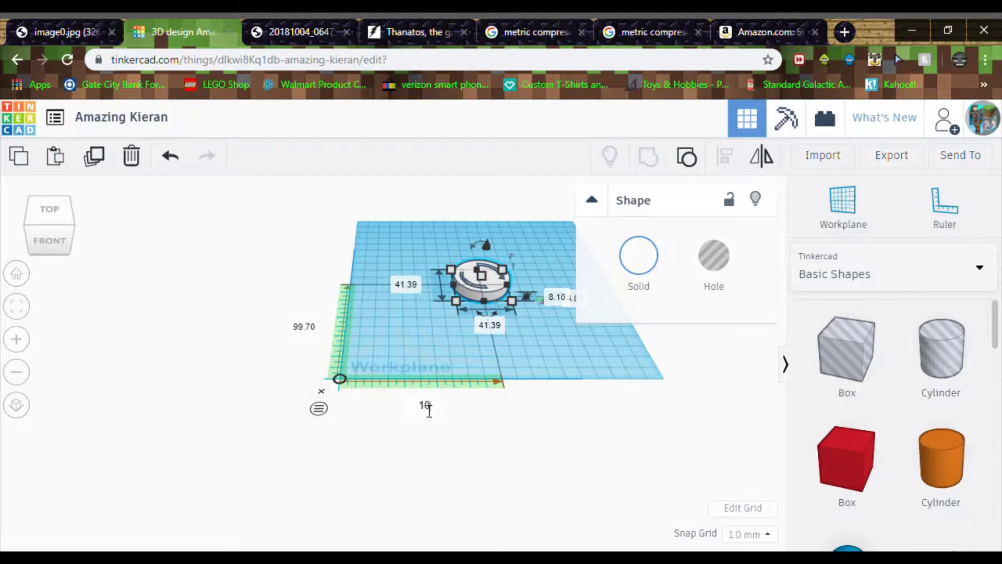
key("Return")
left_click(311, 333)
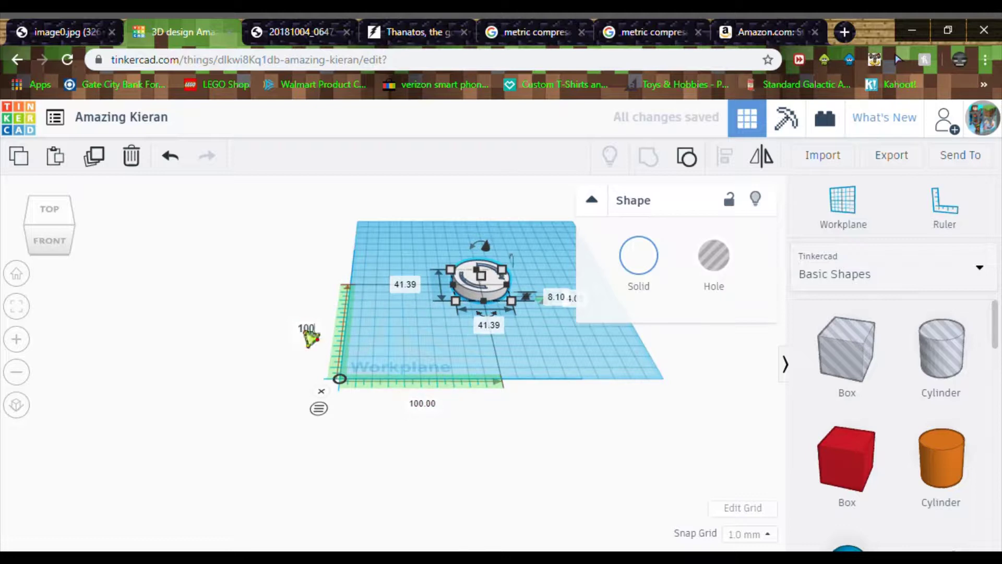
key("Return")
Step: Deselect the disc, switch the ruler back to endpoint measuring and return to the home view
left_click(396, 370)
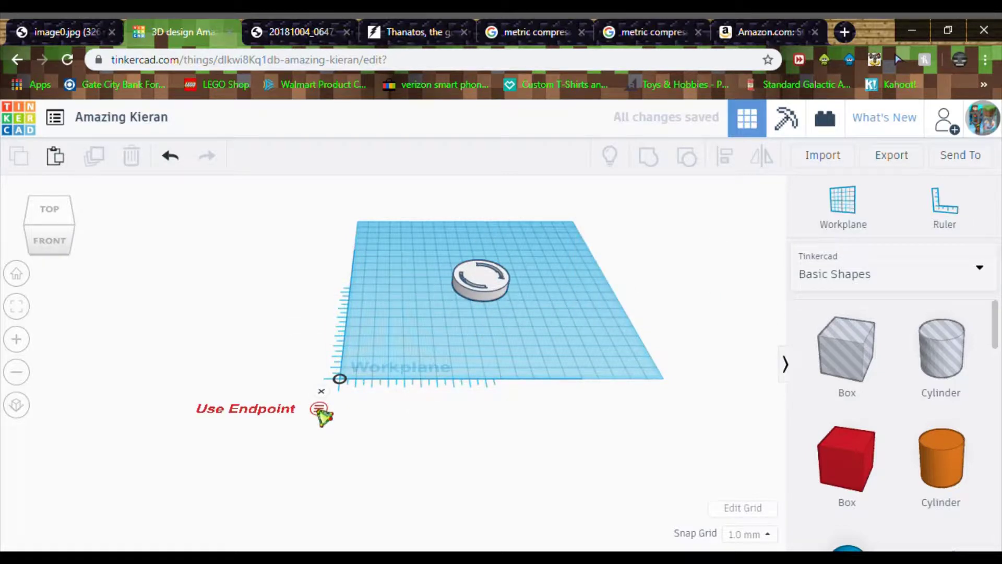
scroll(686, 394, "up", 3)
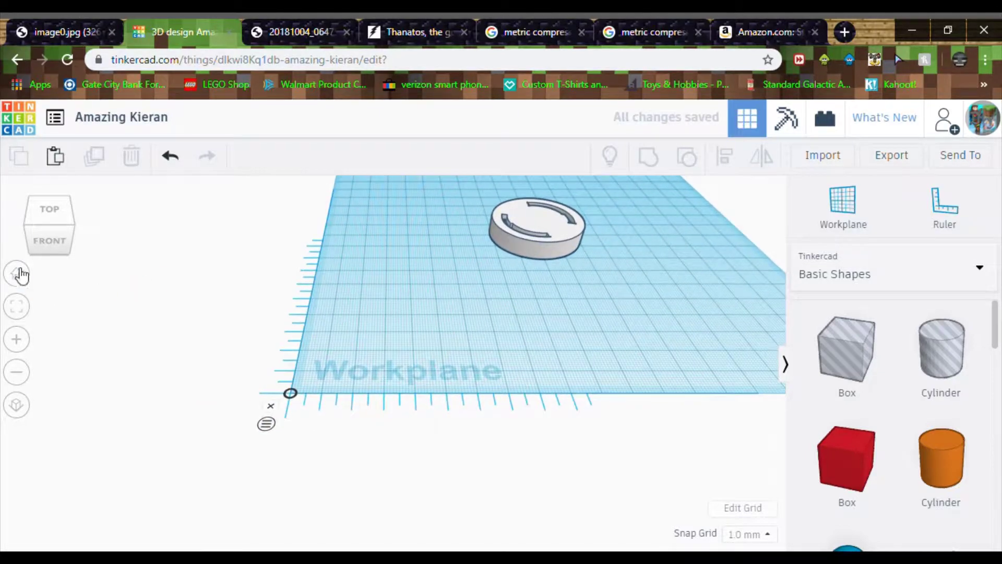
left_click(19, 274)
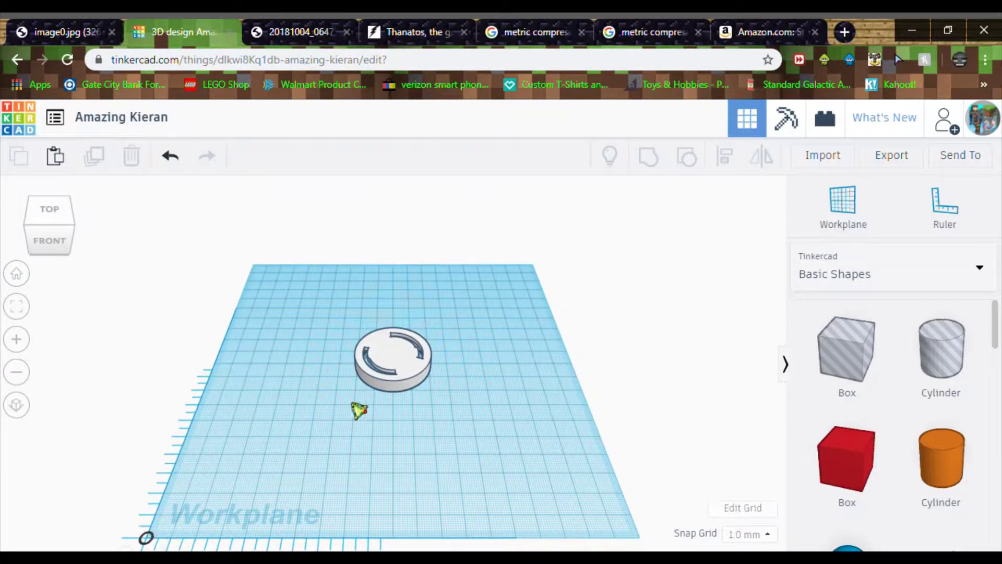
Step: Rotate the disc about 39° clockwise around its vertical axis so the curved slots face sideways
left_click(410, 372)
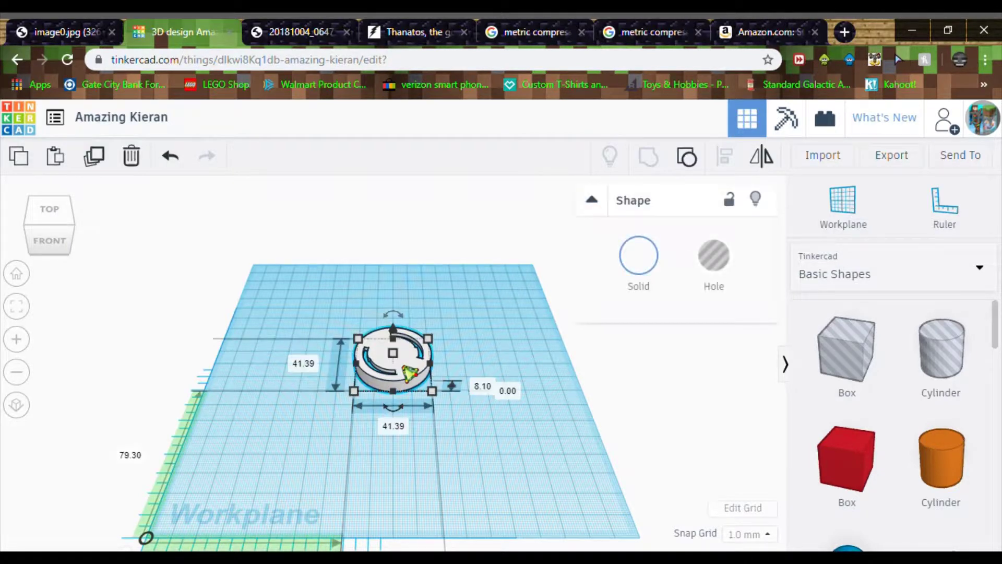
scroll(496, 460, "up", 3)
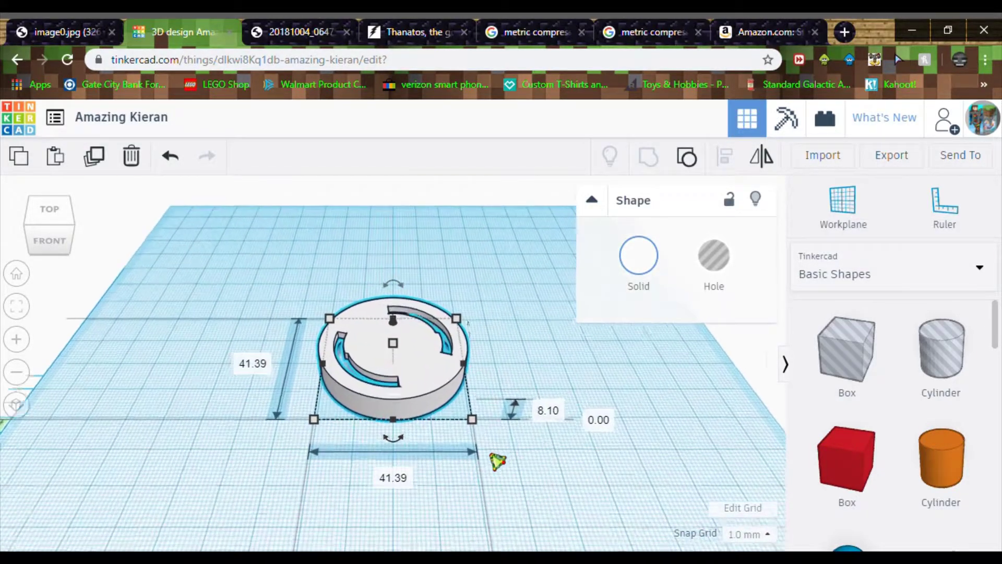
scroll(537, 486, "up", 2)
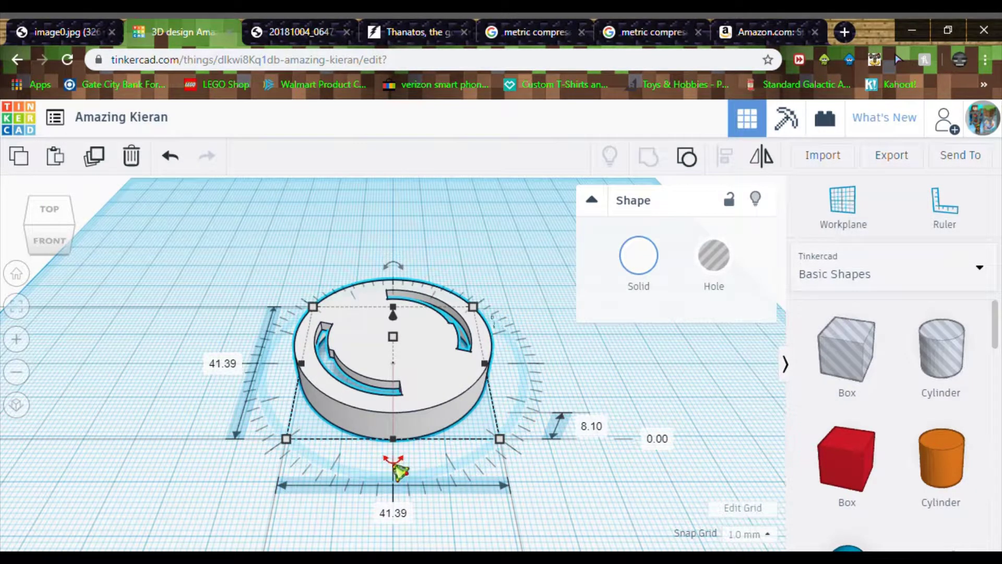
left_click_drag(399, 472, 283, 477)
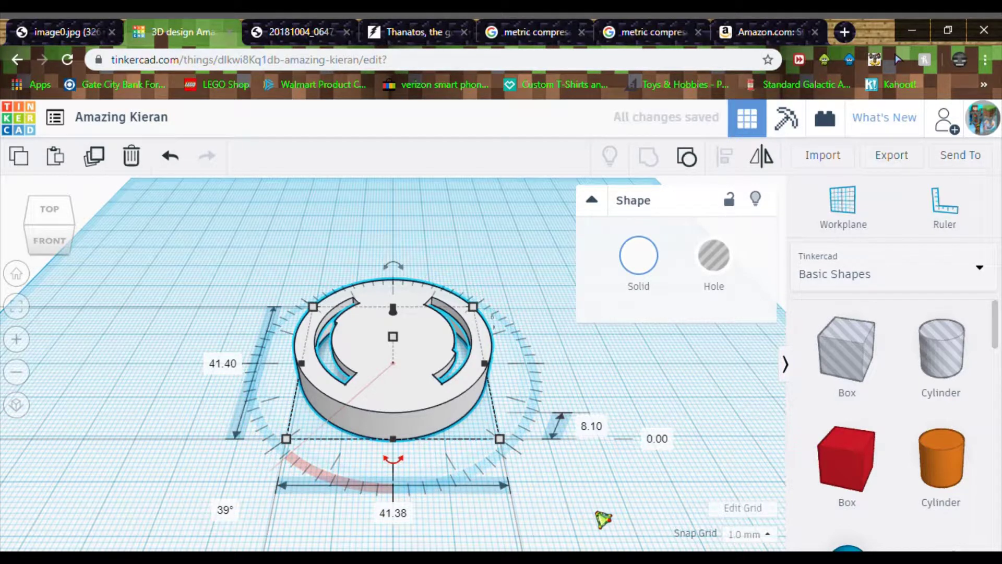
left_click(603, 519)
left_click(436, 429)
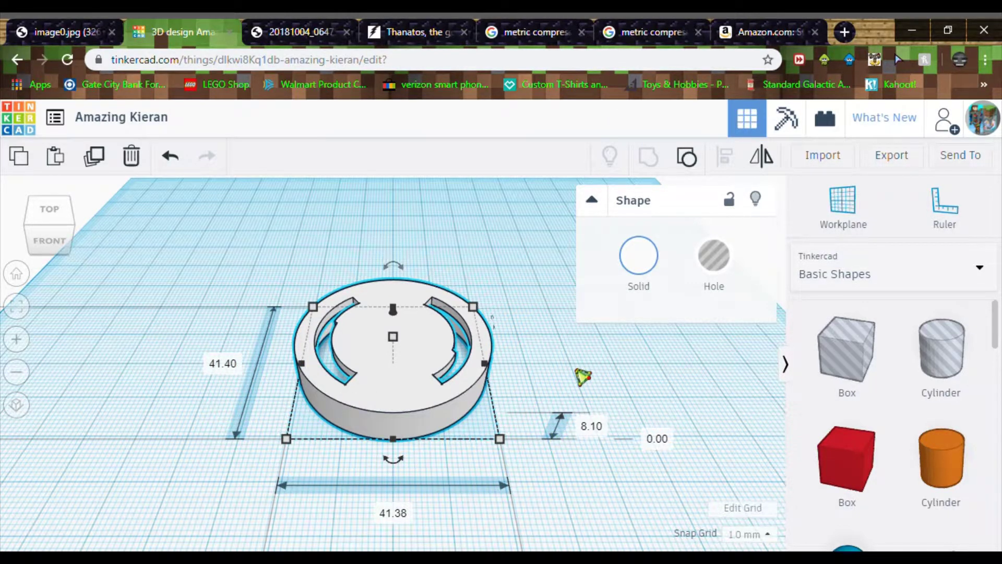
Step: Inspect the rotated disc's slots and inner structure from underneath and from above
left_click(579, 388)
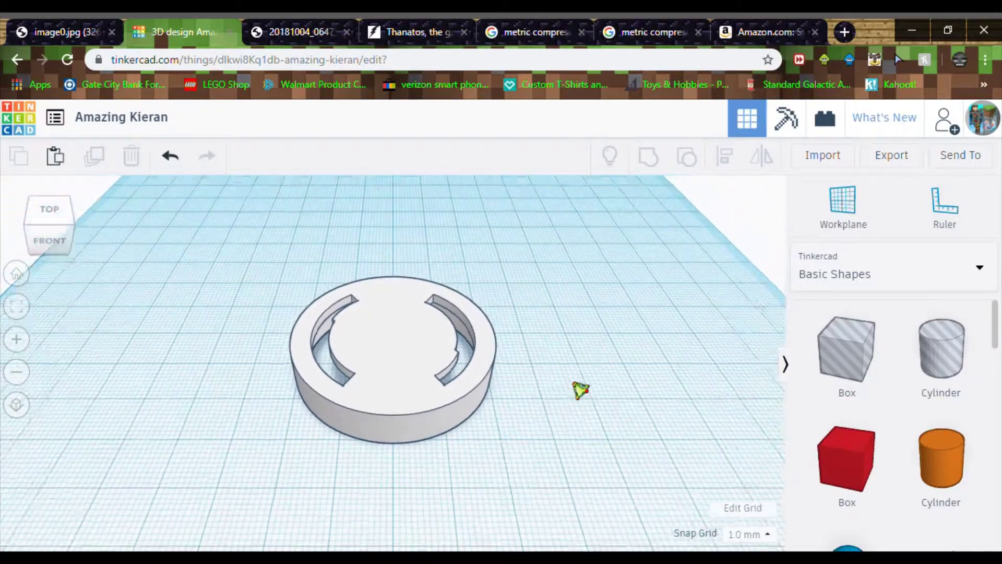
right_click_drag(579, 388, 557, 342)
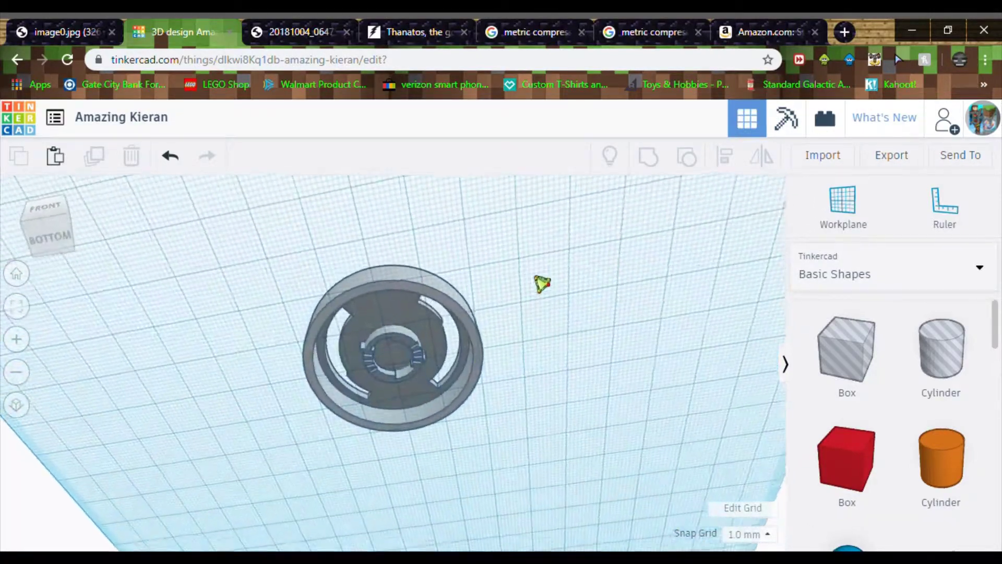
right_click_drag(548, 289, 527, 359)
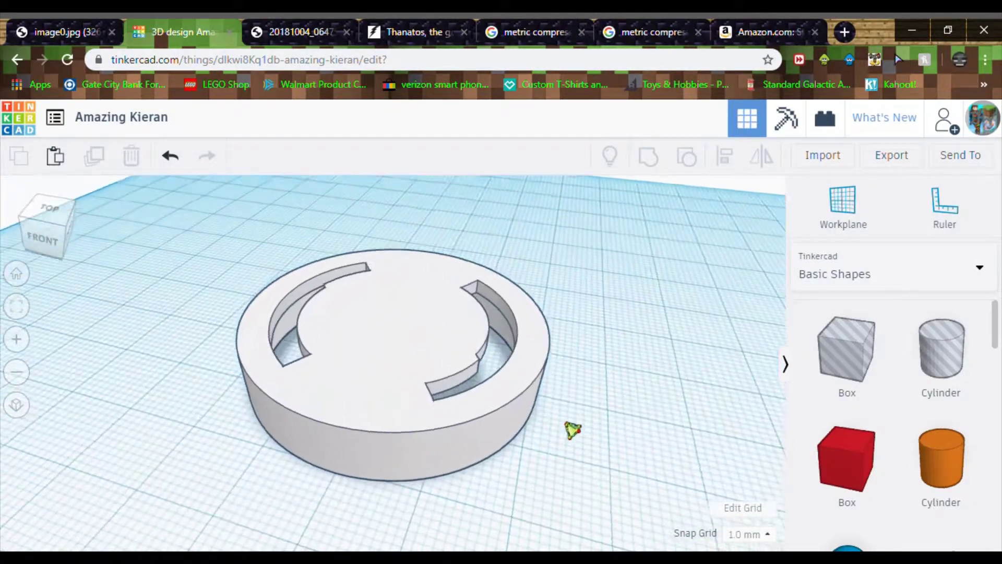
right_click_drag(572, 430, 622, 447)
scroll(622, 447, "down", 2)
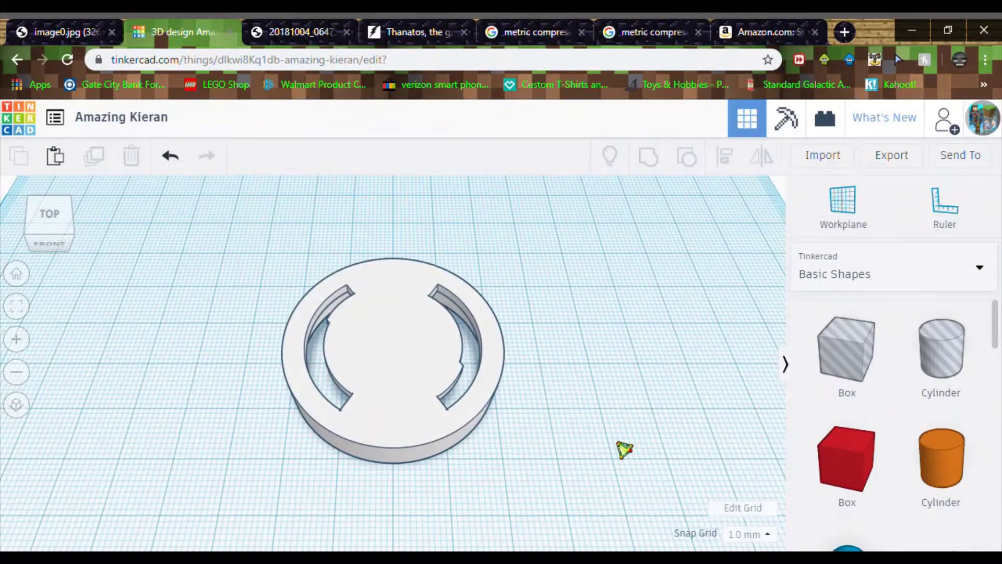
scroll(623, 447, "down", 2)
Step: Browse the Basic Shapes collection for parts to add to the disc
scroll(854, 481, "down", 3)
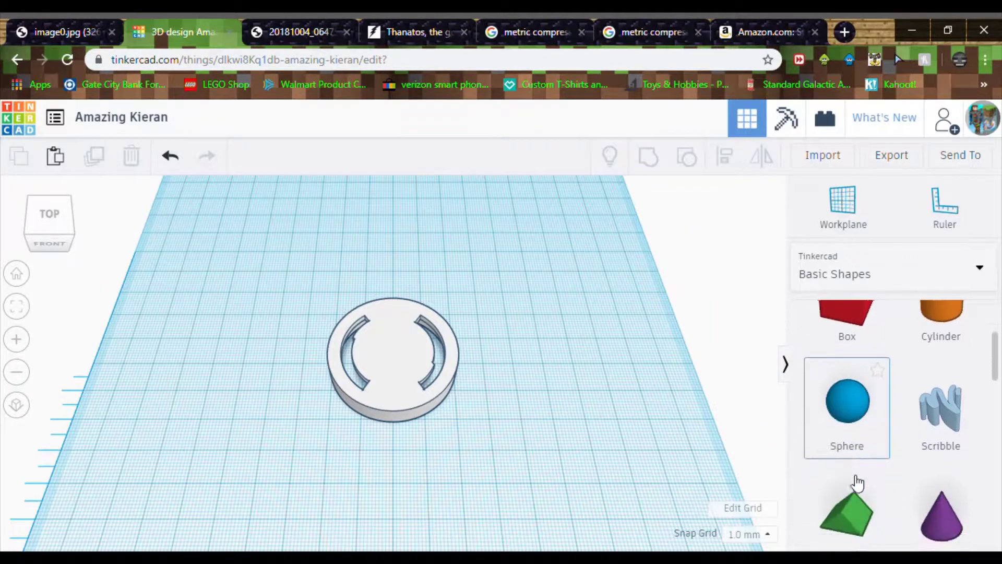
scroll(857, 483, "down", 3)
scroll(862, 469, "down", 2)
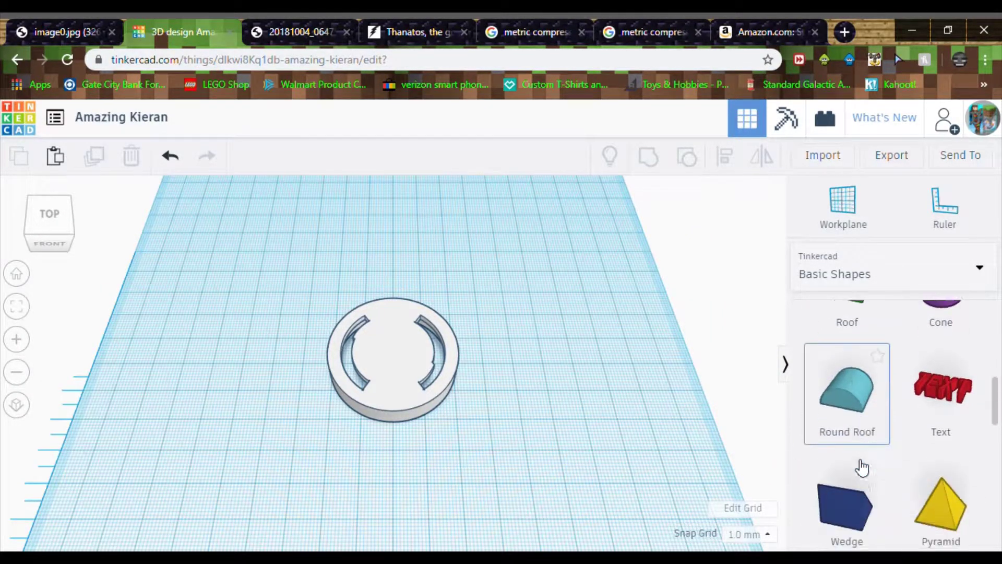
scroll(861, 468, "down", 5)
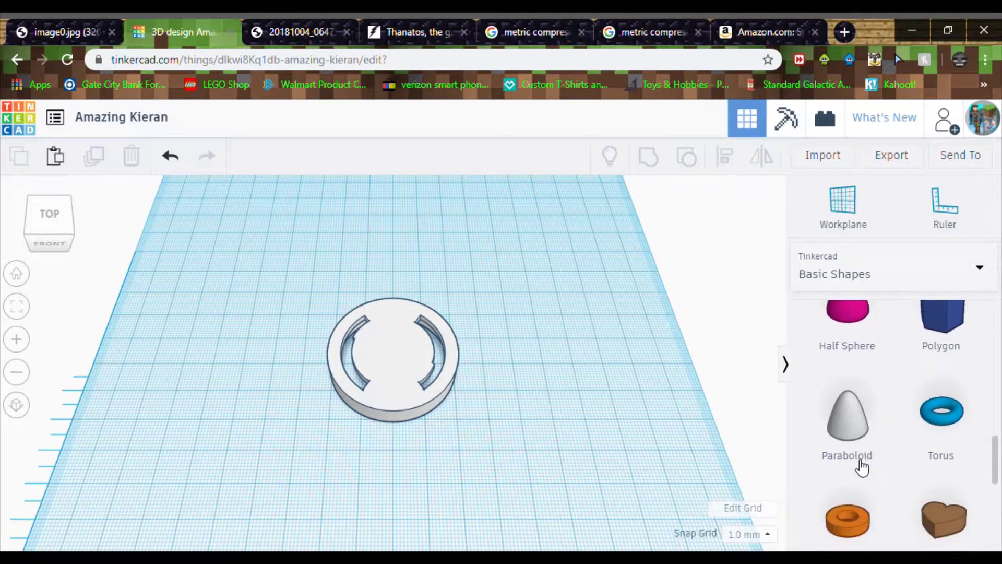
scroll(862, 468, "down", 2)
scroll(862, 469, "up", 12)
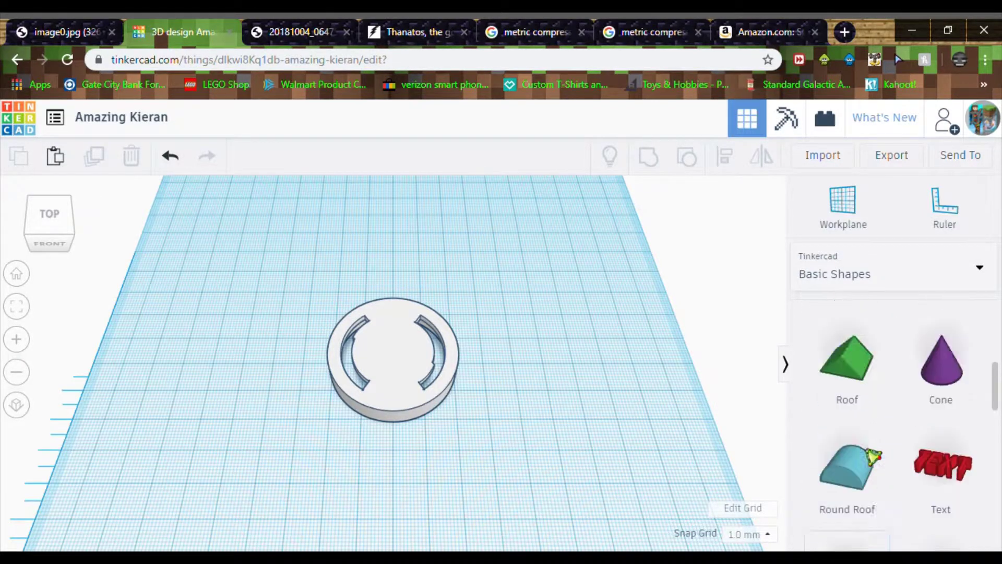
Step: Find the twisty ring in the full Shape Generators collection and place it on the workplane beside the disc
left_click(984, 280)
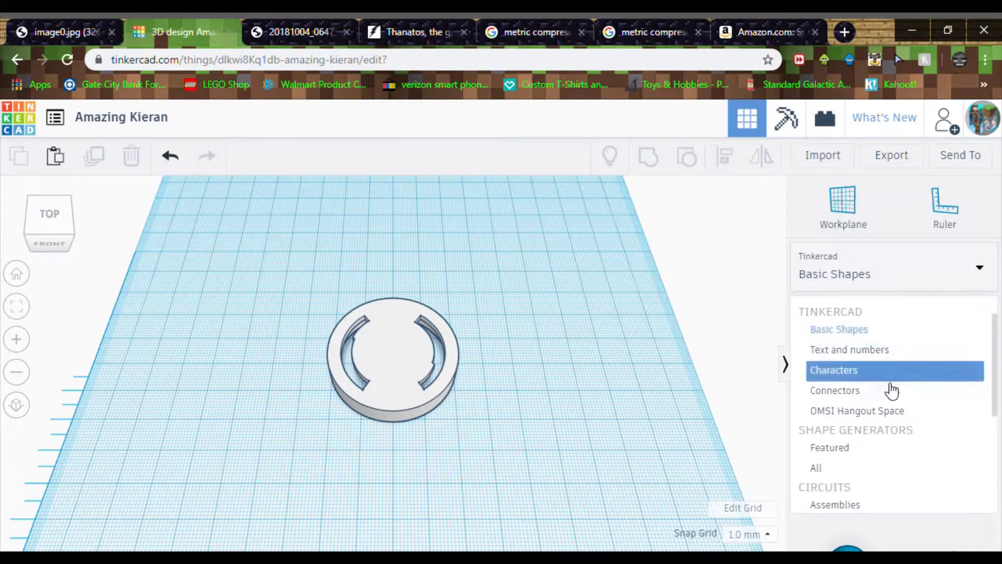
left_click(860, 476)
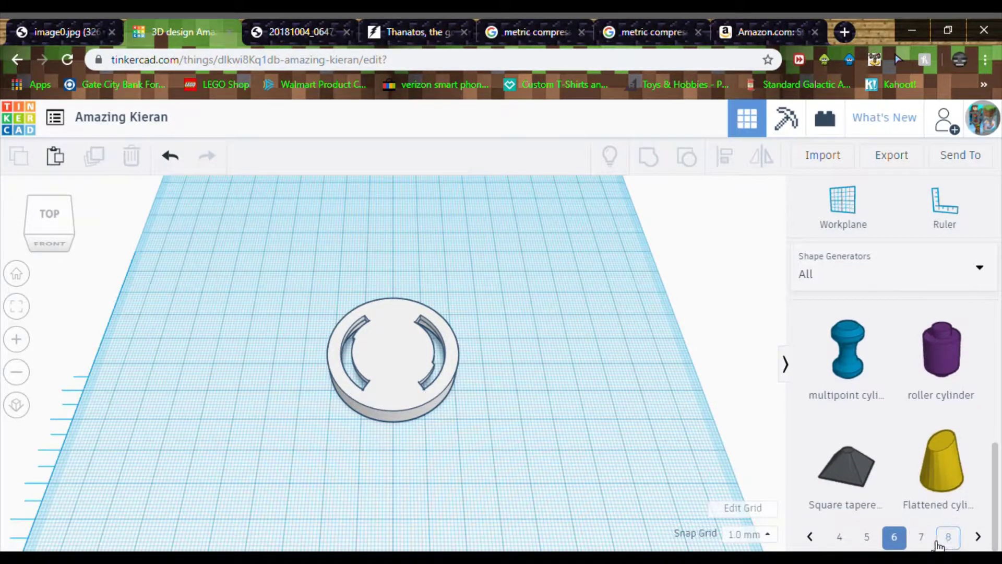
left_click(922, 537)
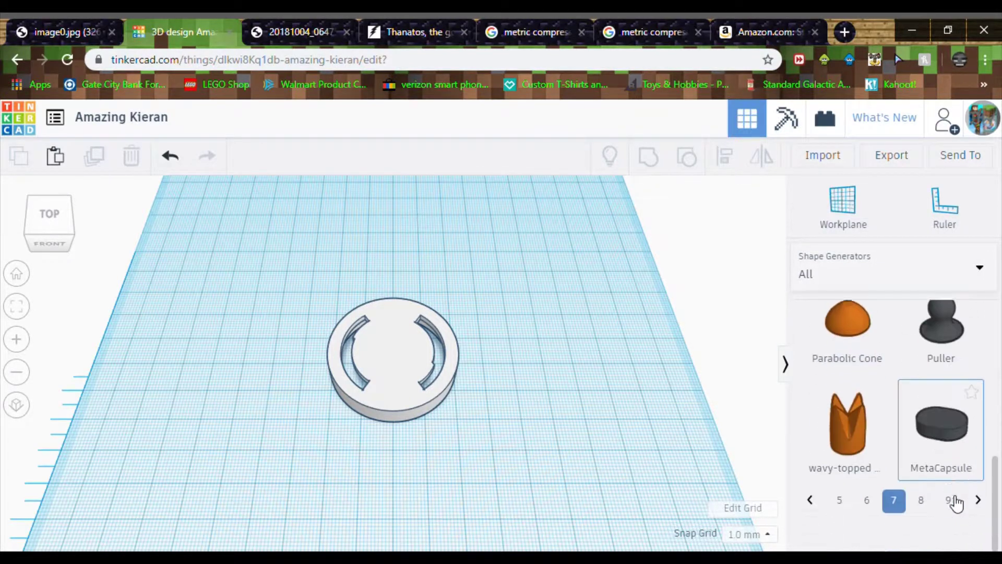
scroll(956, 522, "up", 1)
left_click(922, 537)
scroll(934, 504, "down", 3)
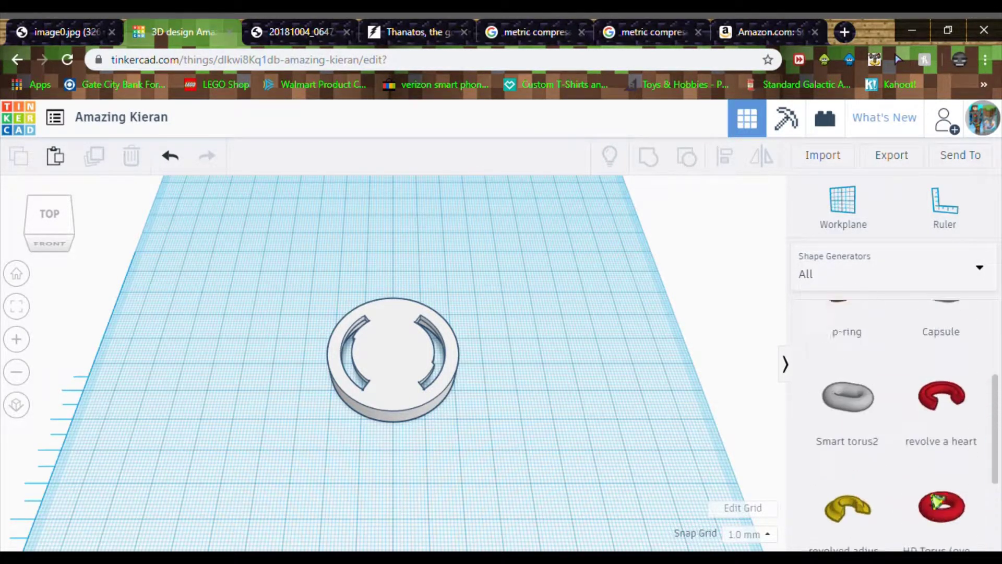
scroll(935, 503, "up", 3)
scroll(938, 501, "down", 2)
scroll(938, 502, "down", 3)
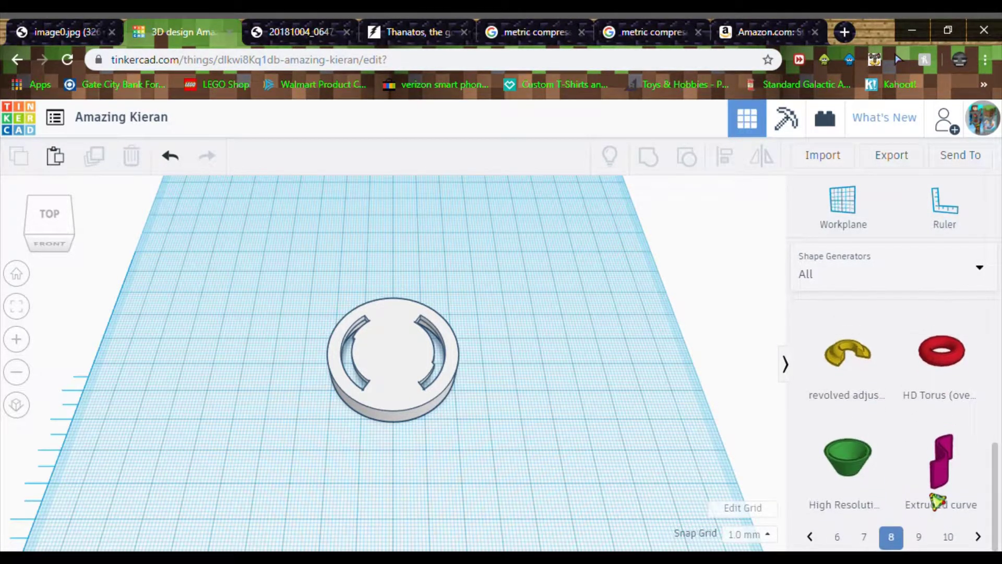
left_click(932, 538)
scroll(939, 470, "down", 4)
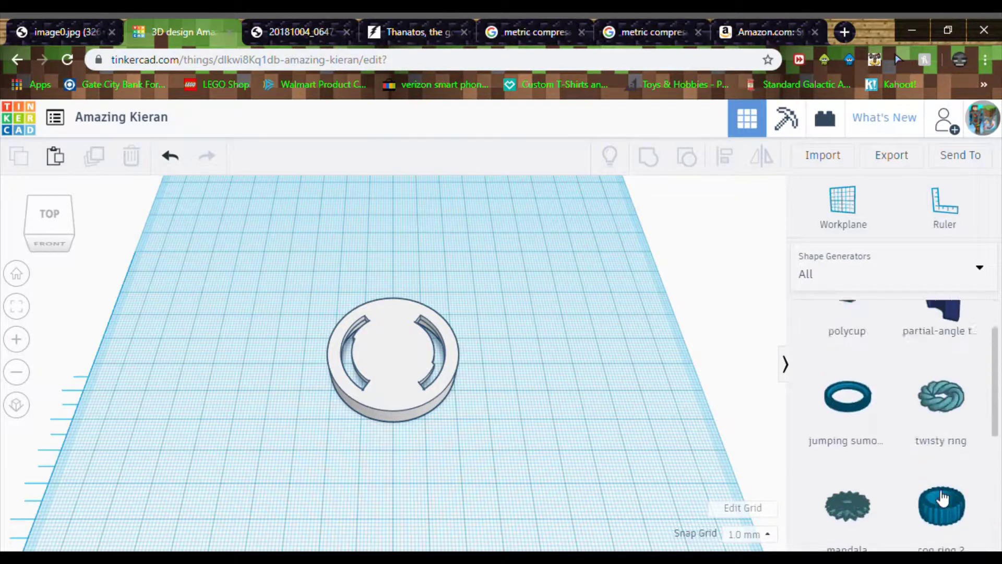
left_click_drag(946, 475, 534, 374)
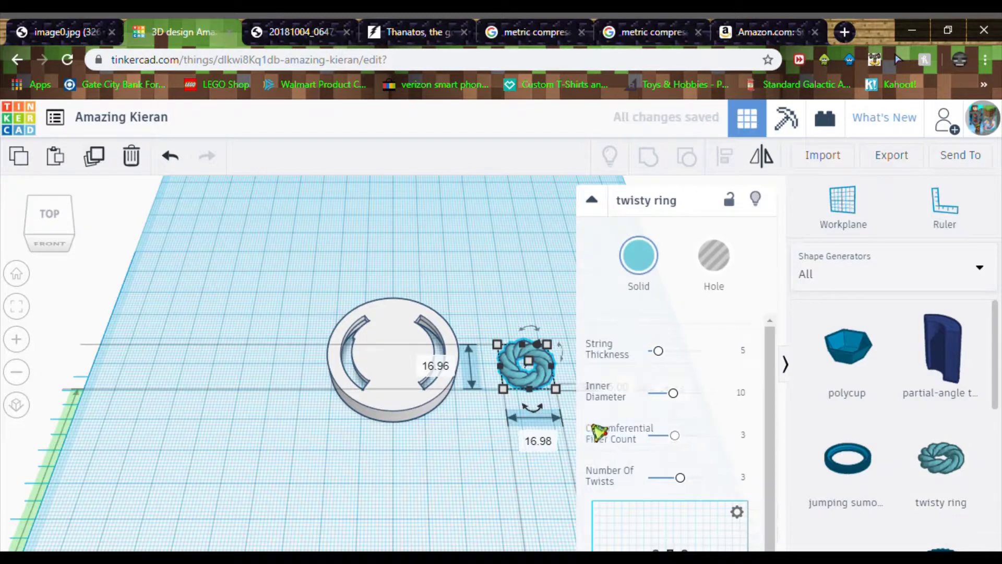
Step: Collapse the twisty ring's shape inspector and move the ring closer to the disc's edge
scroll(532, 454, "up", 2)
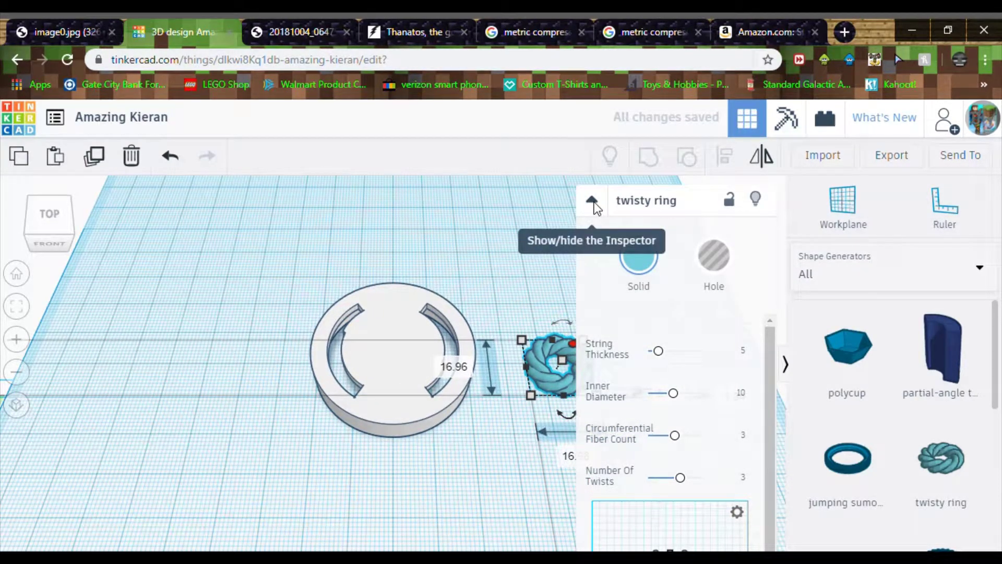
scroll(713, 479, "down", 2)
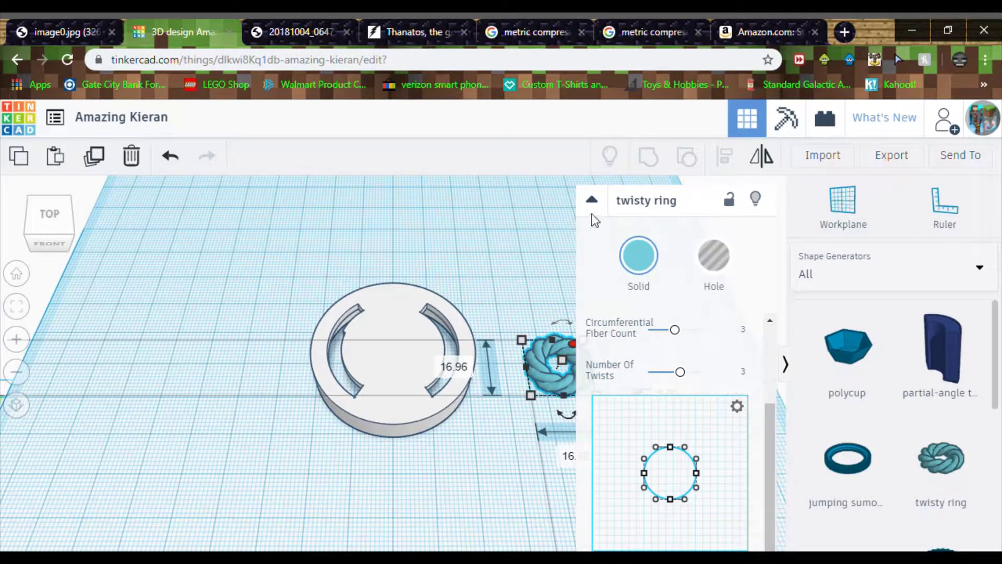
left_click(592, 202)
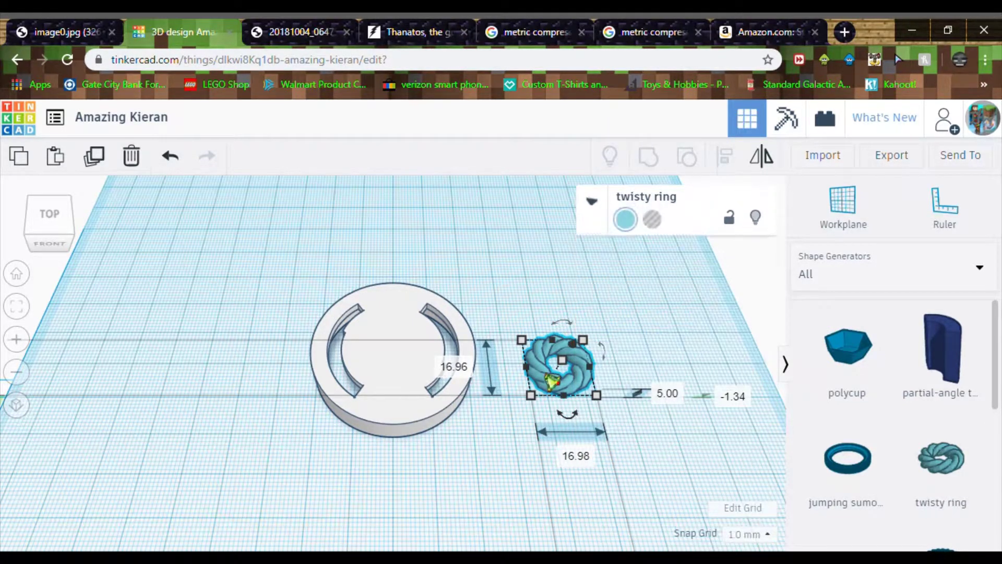
left_click_drag(558, 389, 516, 408)
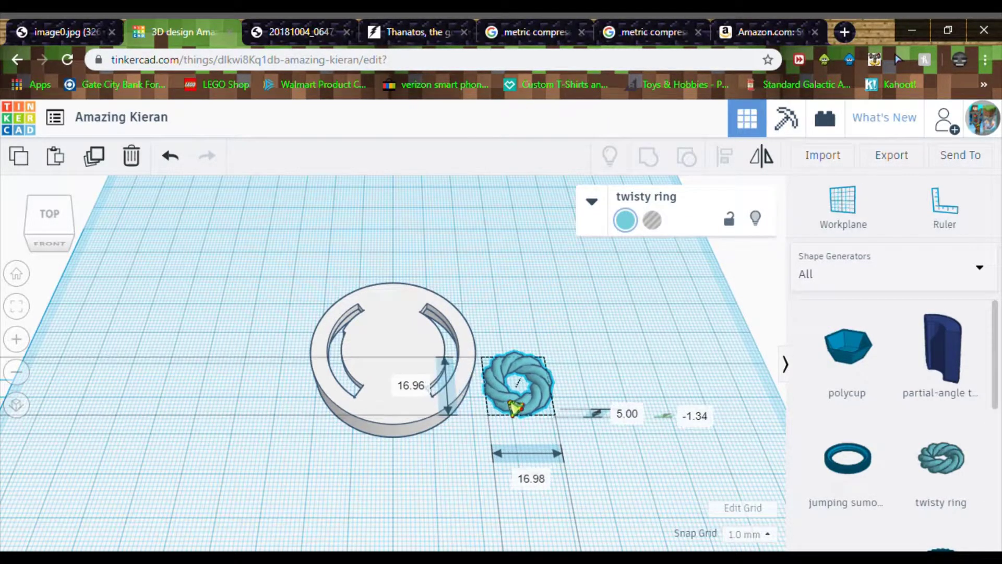
Step: Check the white disc's dimensions and set the twisty ring's Inner Diameter to 20
scroll(459, 472, "up", 3)
left_click(413, 441)
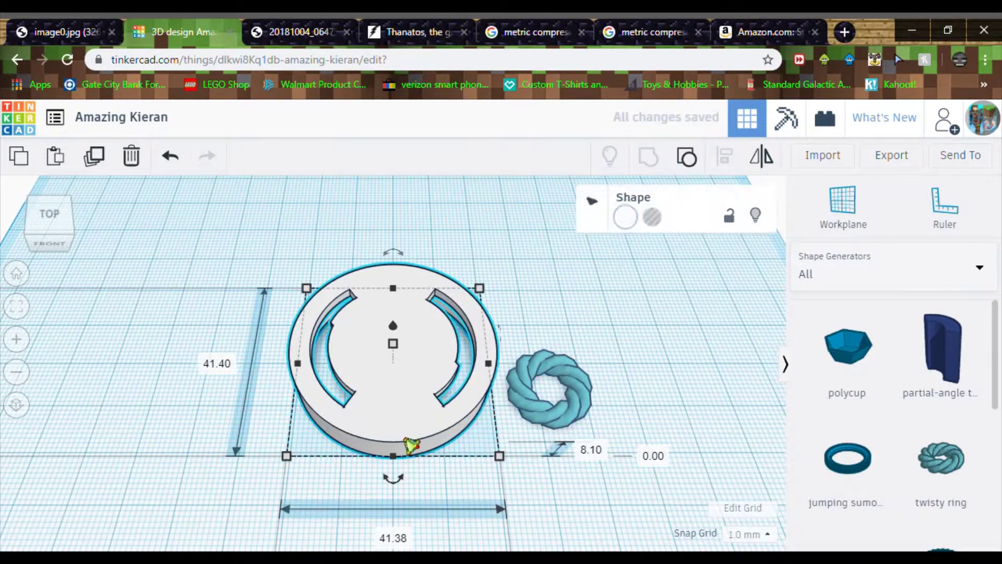
scroll(459, 472, "down", 2)
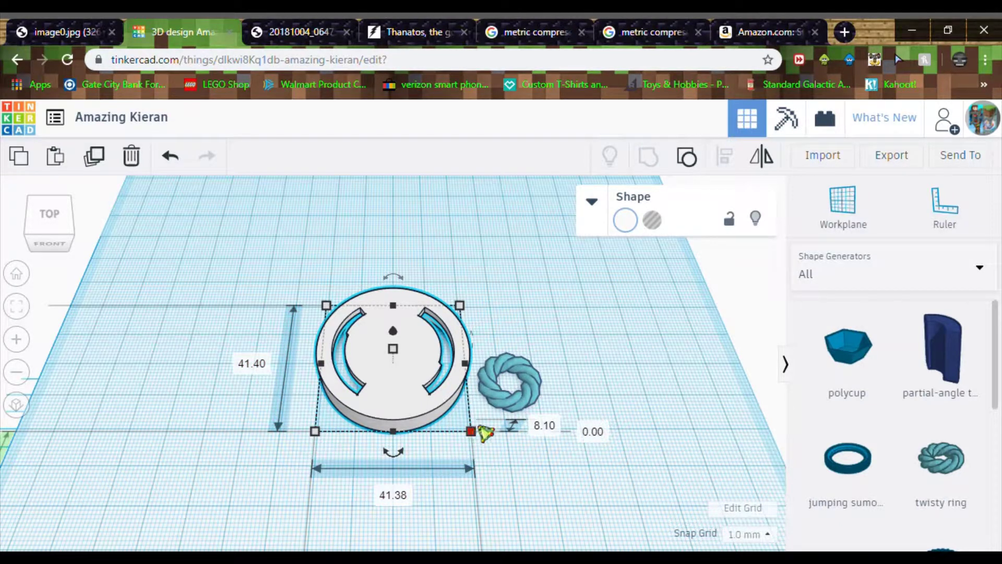
left_click(514, 411)
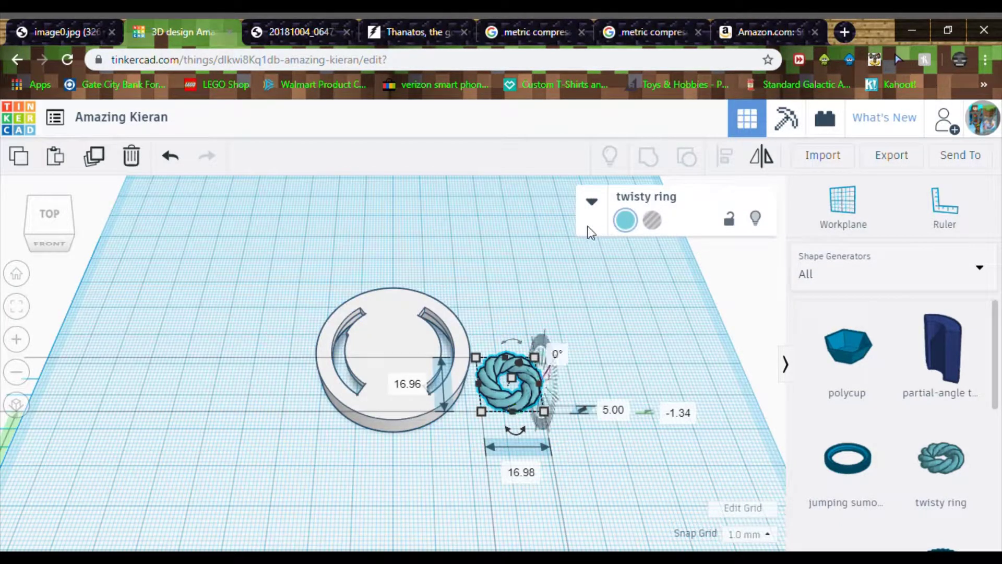
left_click(591, 201)
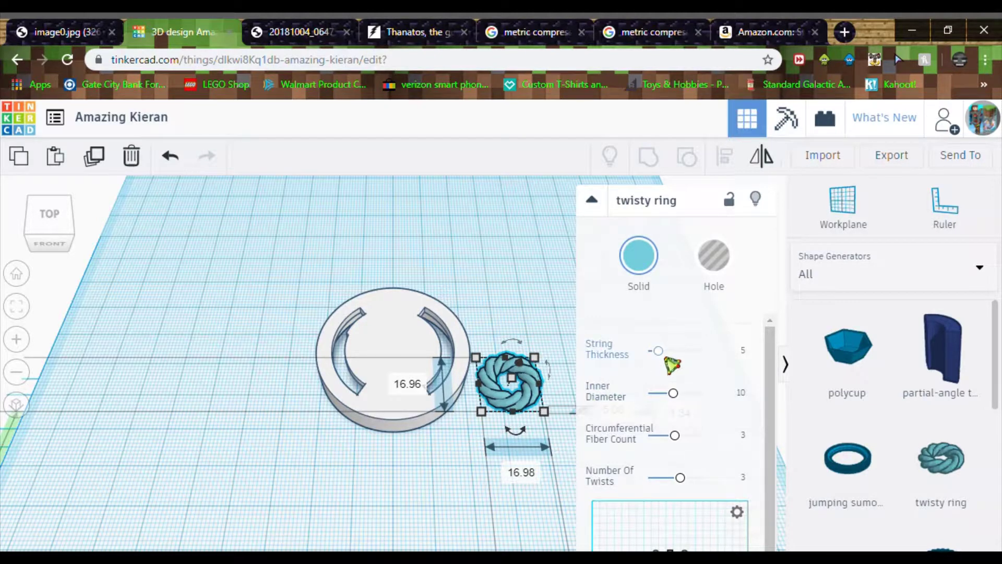
left_click(744, 396)
type("20")
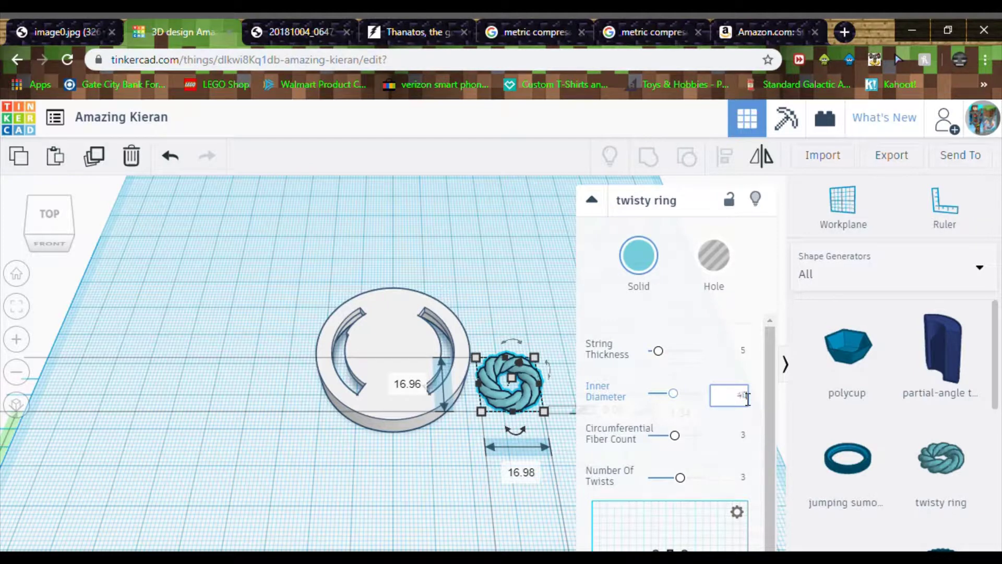
key("Return")
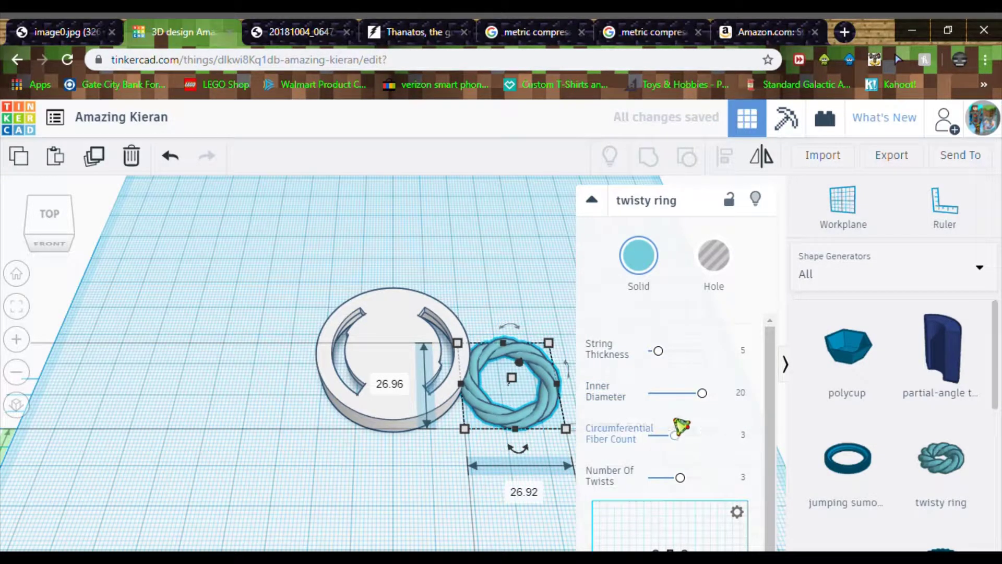
Step: Move the twisty ring to the opposite side of the disc and set its Circumferential Fiber Count to 5
left_click_drag(552, 416, 273, 409)
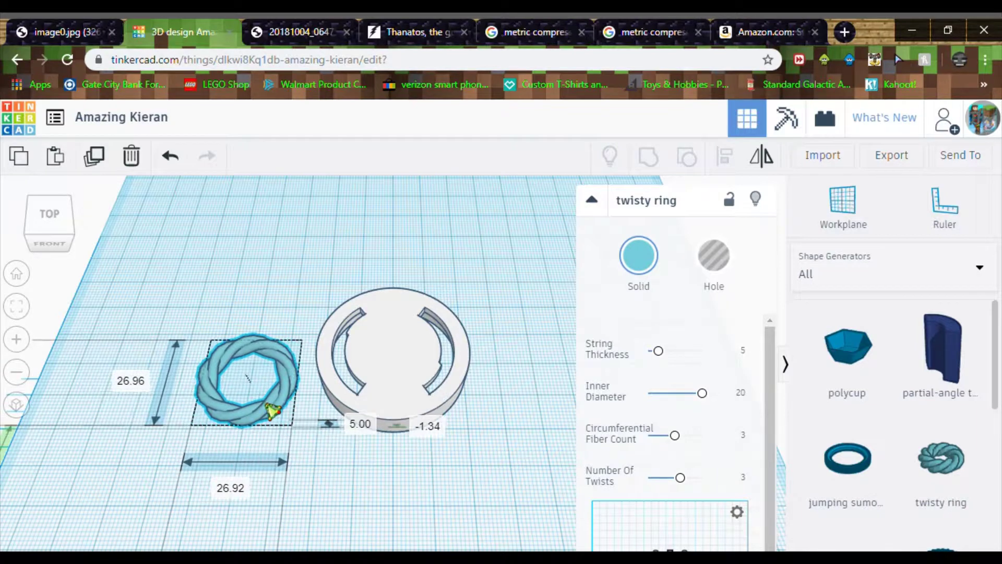
left_click(745, 437)
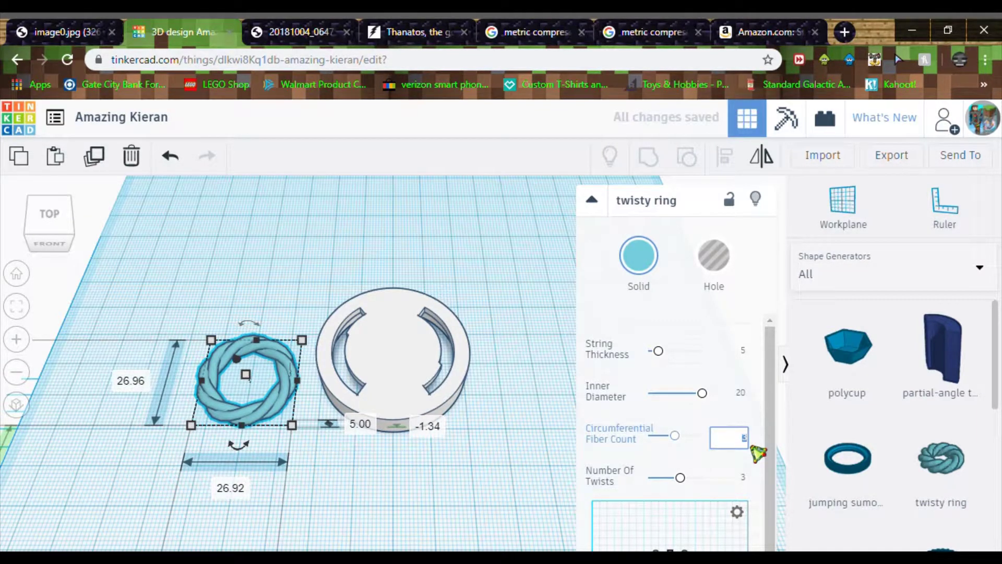
type("5")
key("Return")
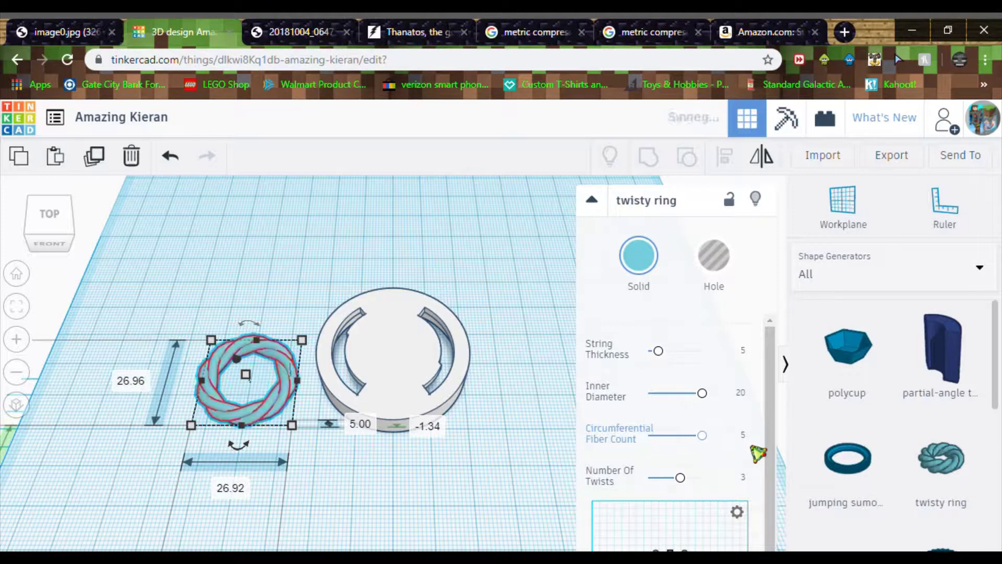
Step: Set the twisty ring's Circumferential Fiber Count to 4 and move the ring closer to the disc's edge
scroll(393, 504, "up", 3)
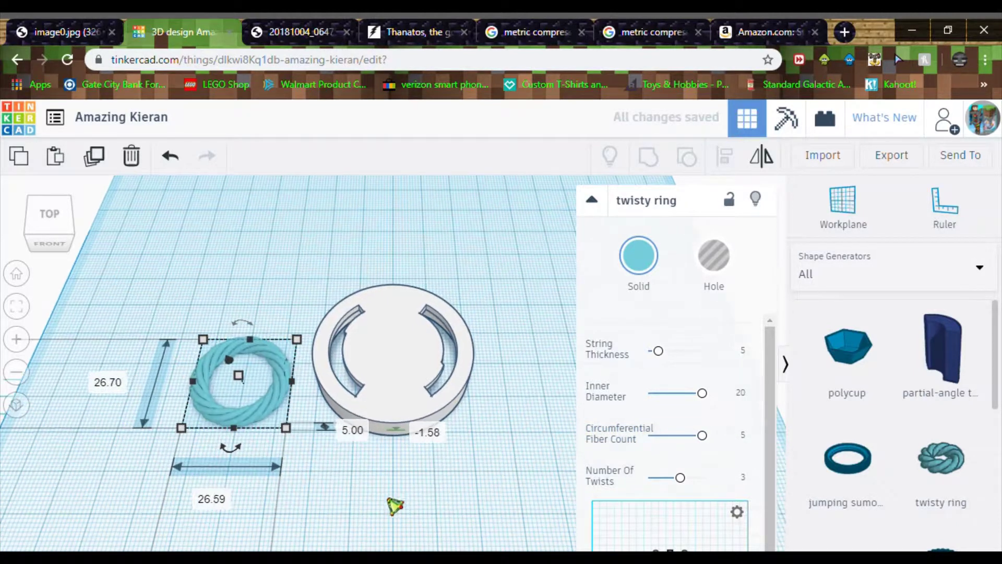
scroll(373, 501, "up", 3)
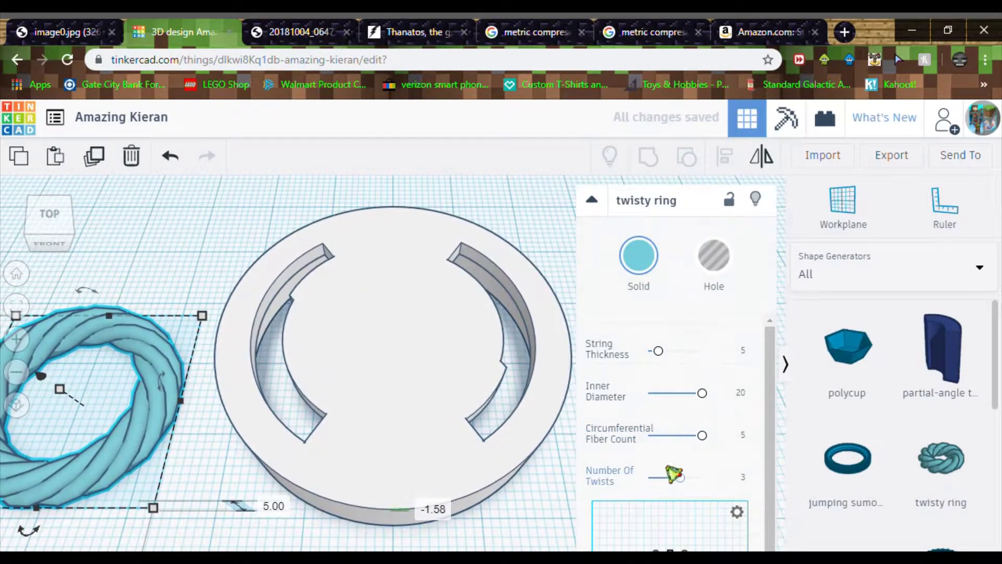
left_click(744, 436)
type("4")
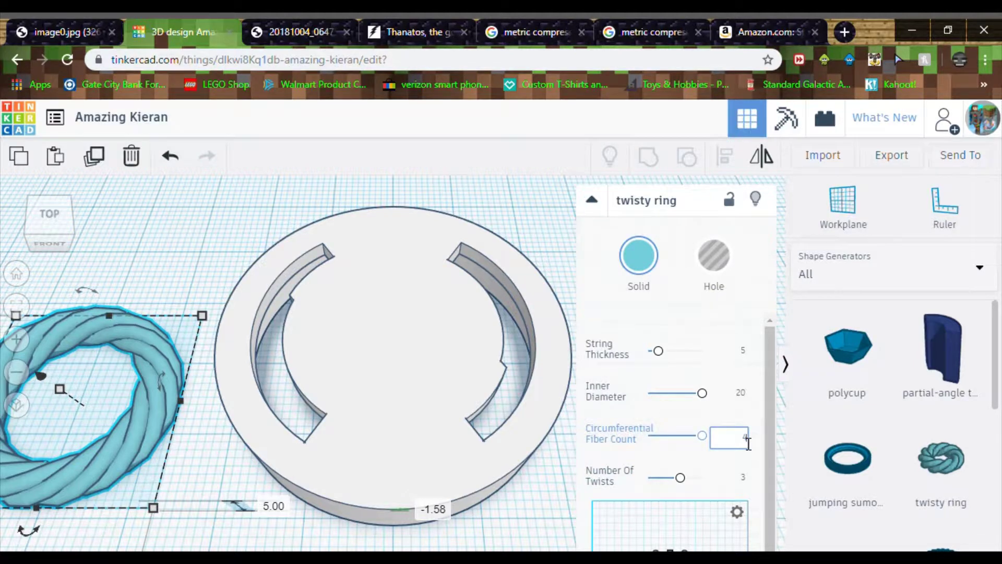
key("Return")
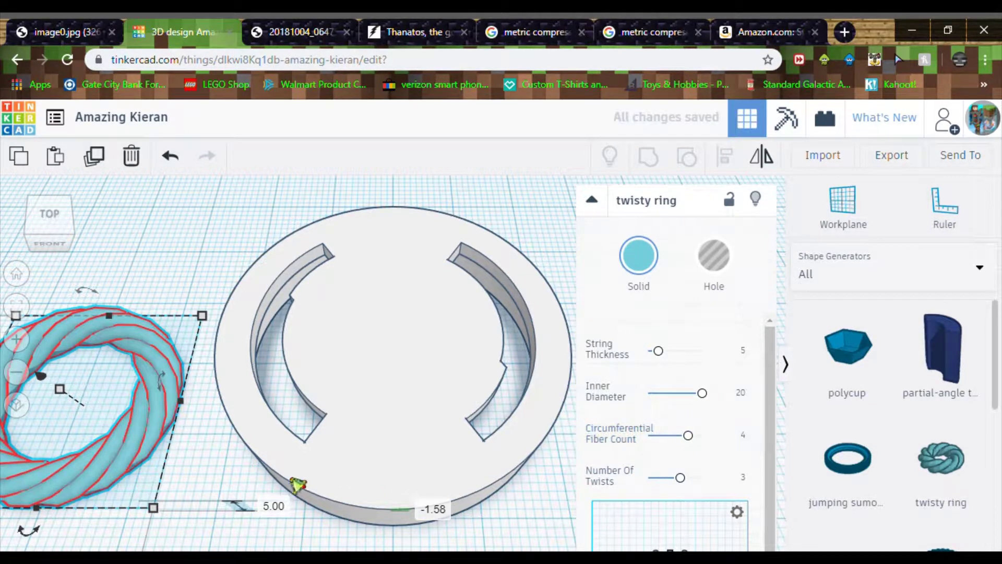
scroll(213, 455, "down", 3)
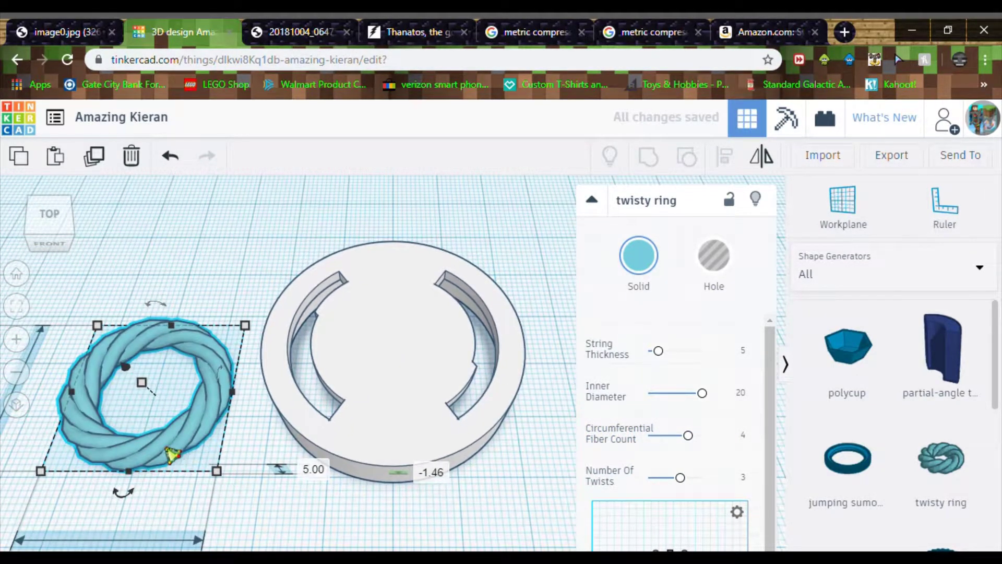
left_click_drag(168, 454, 197, 425)
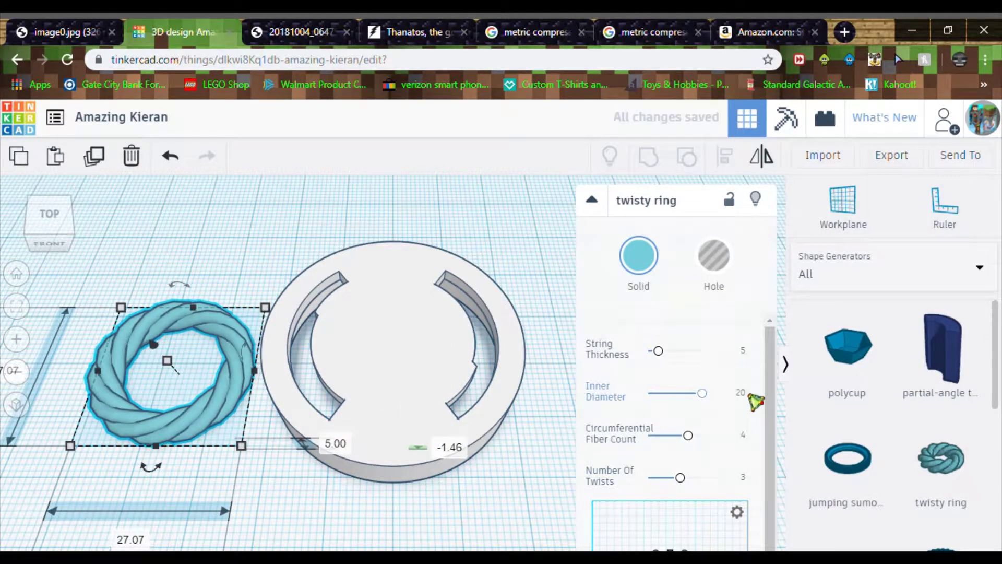
Step: Try to enter a different Inner Diameter for the twisty ring
left_click(742, 394)
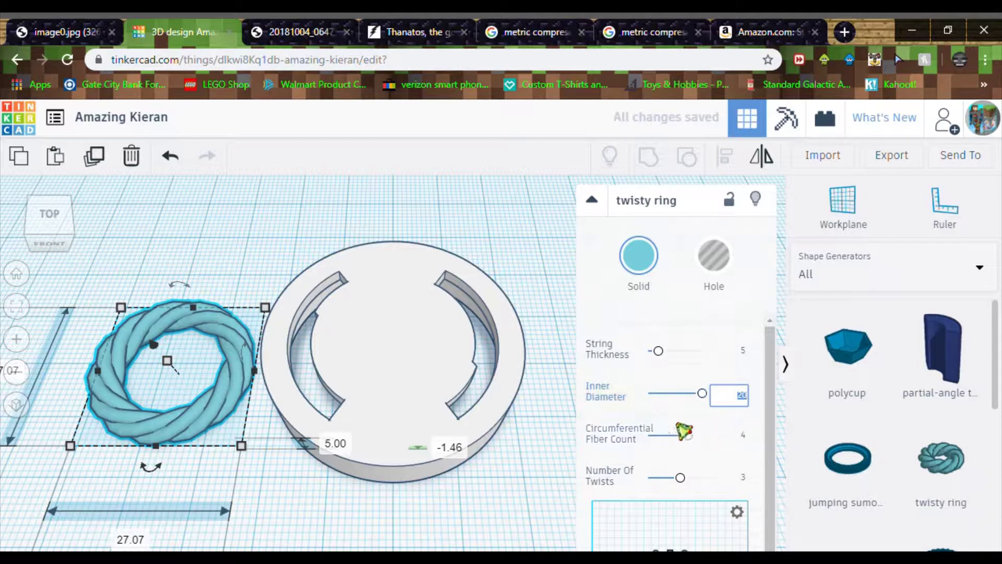
scroll(571, 462, "down", 2)
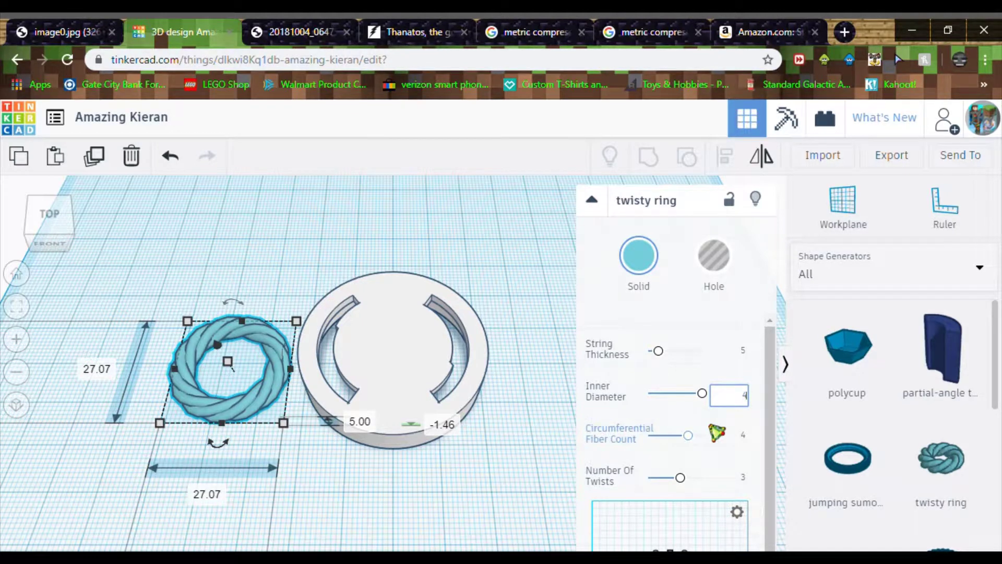
left_click(717, 432)
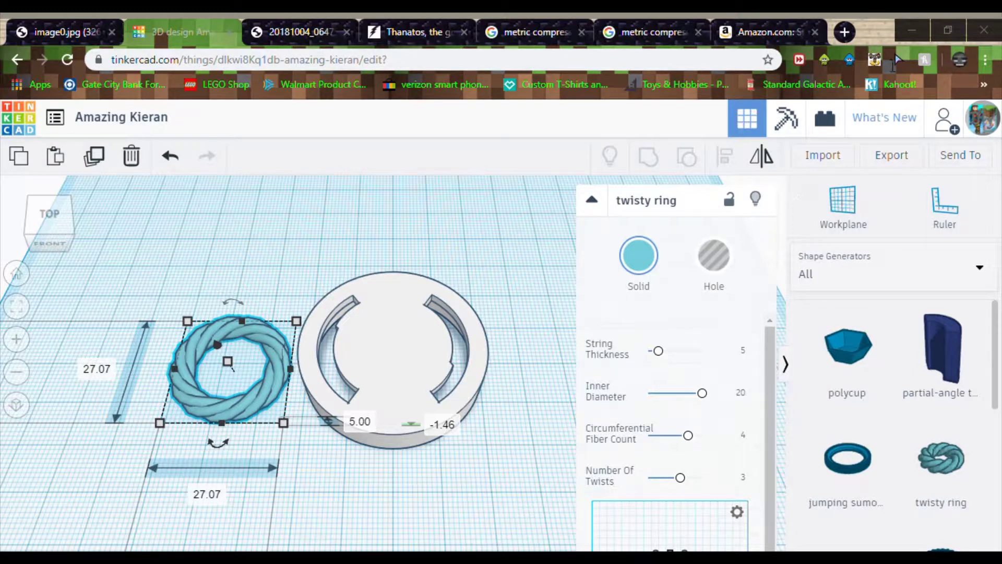
left_click(900, 59)
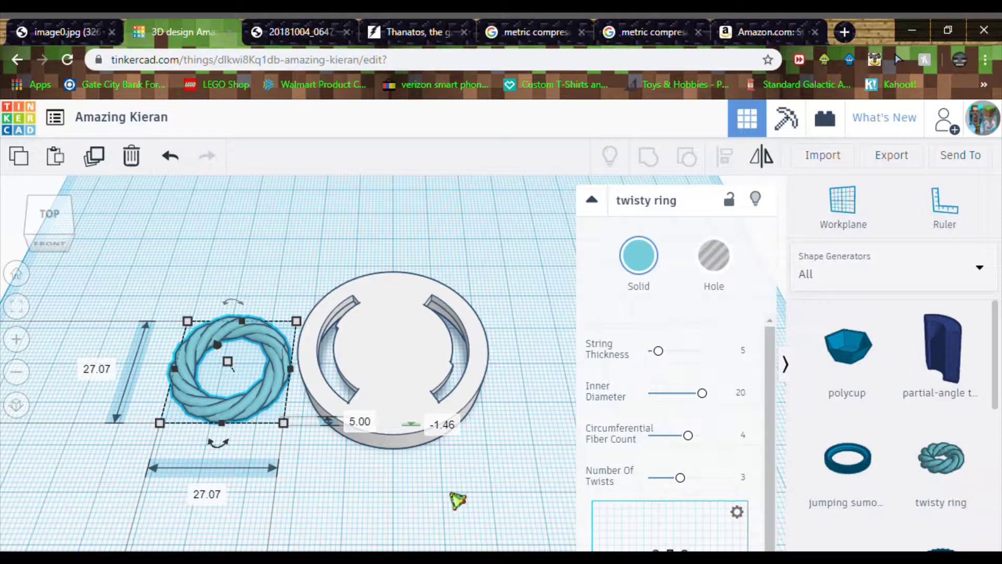
Step: Set the twisty ring's height above the workplane to 0 mm
right_click_drag(457, 497, 456, 459)
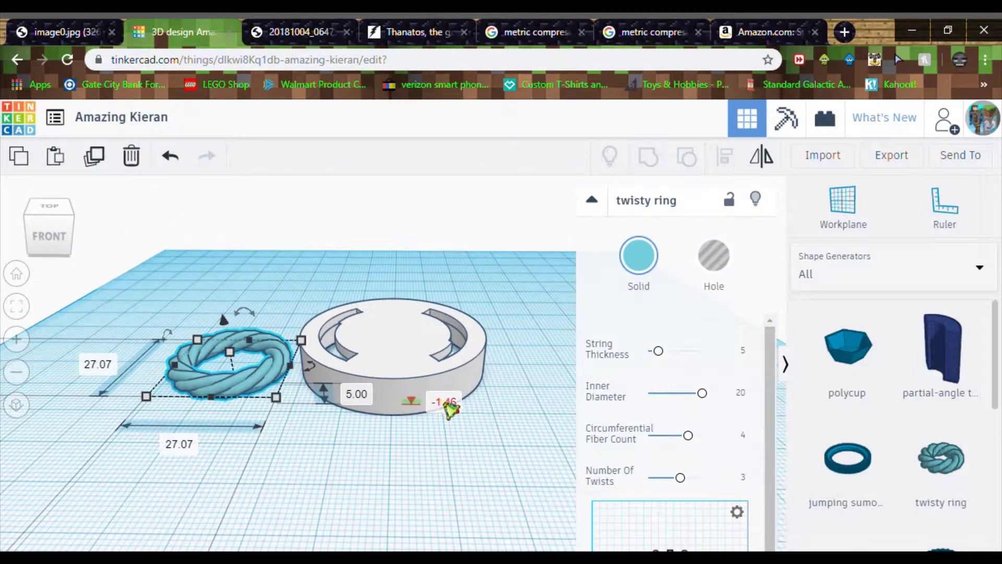
left_click(450, 404)
type("0")
key("Return")
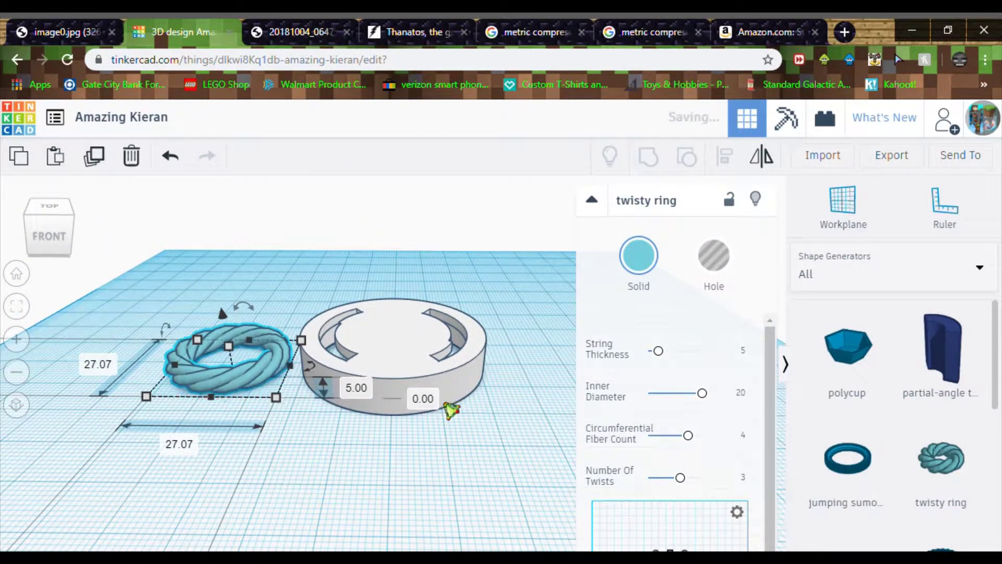
Step: Set the twisty ring's width to 47.07 mm
right_click_drag(337, 436, 340, 459)
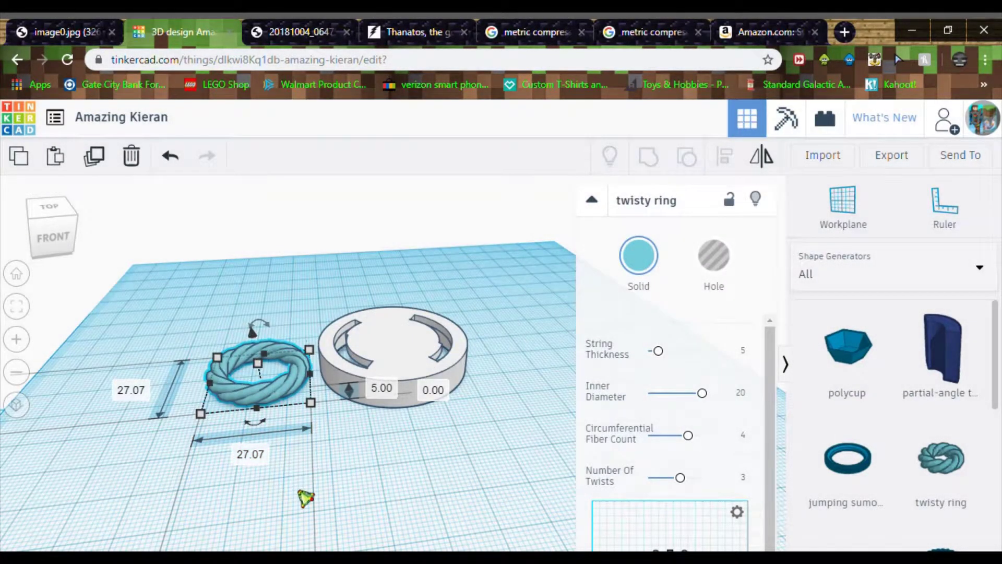
mouse_move(376, 486)
right_mouse_down()
mouse_move(371, 515)
mouse_move(358, 515)
mouse_move(365, 497)
right_mouse_up()
mouse_move(352, 463)
right_mouse_down()
mouse_move(347, 518)
mouse_move(345, 436)
mouse_move(337, 447)
right_mouse_up()
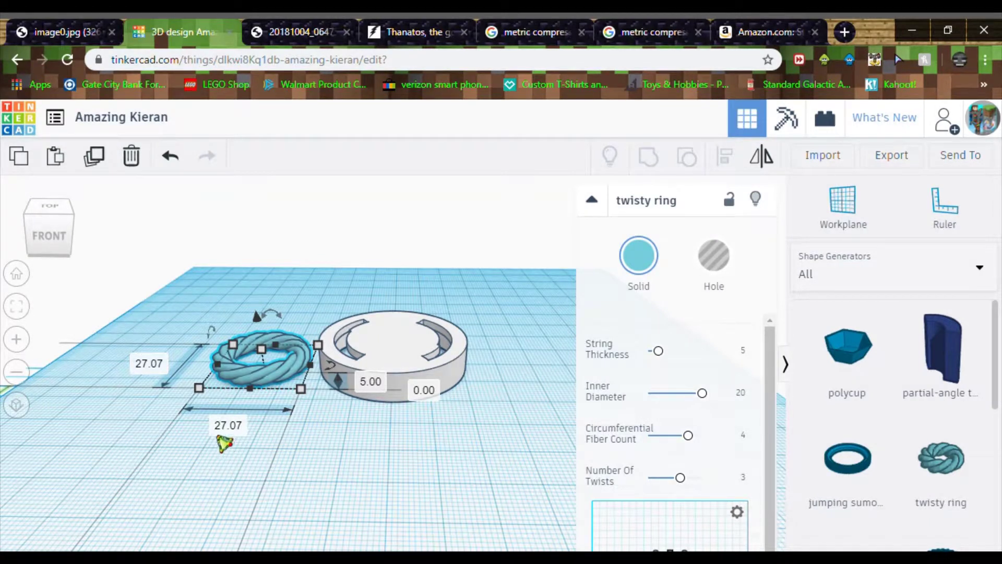
left_click(229, 428)
key("Home")
key("Delete")
type("4")
key("Return")
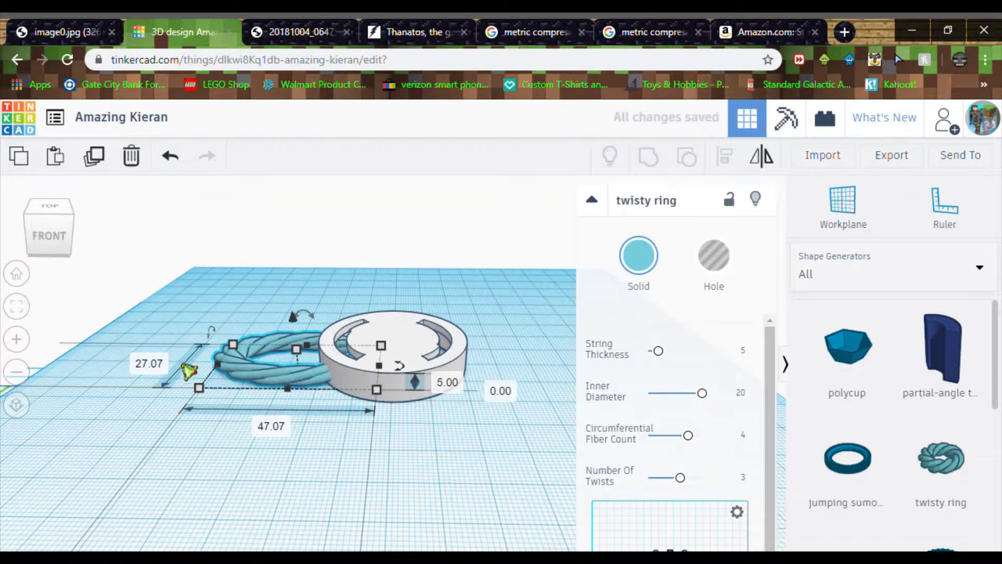
Step: Set the twisty ring's depth to 47.07 mm to match its width
left_click(150, 368)
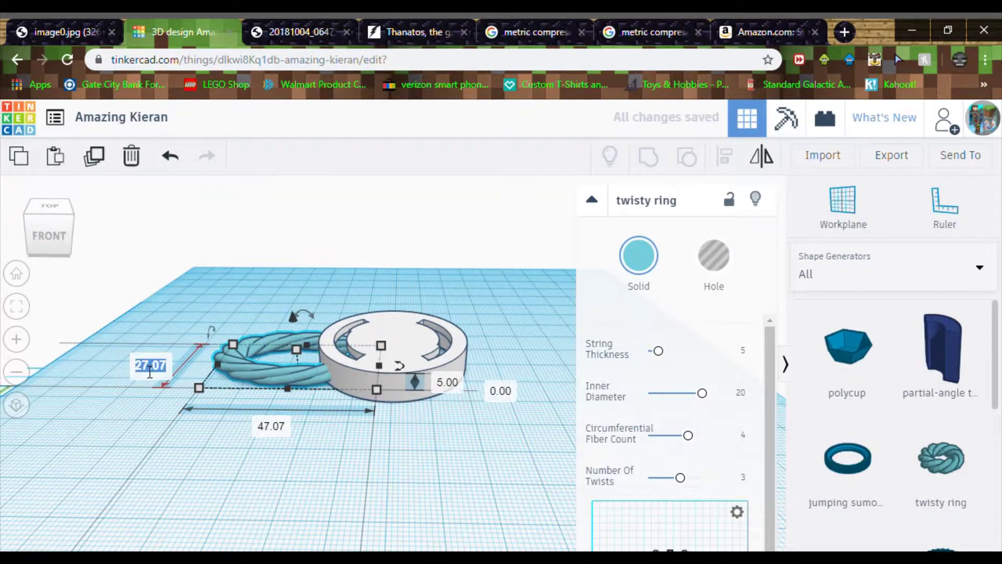
left_click(150, 372)
key("BackSpace")
type("4")
key("Return")
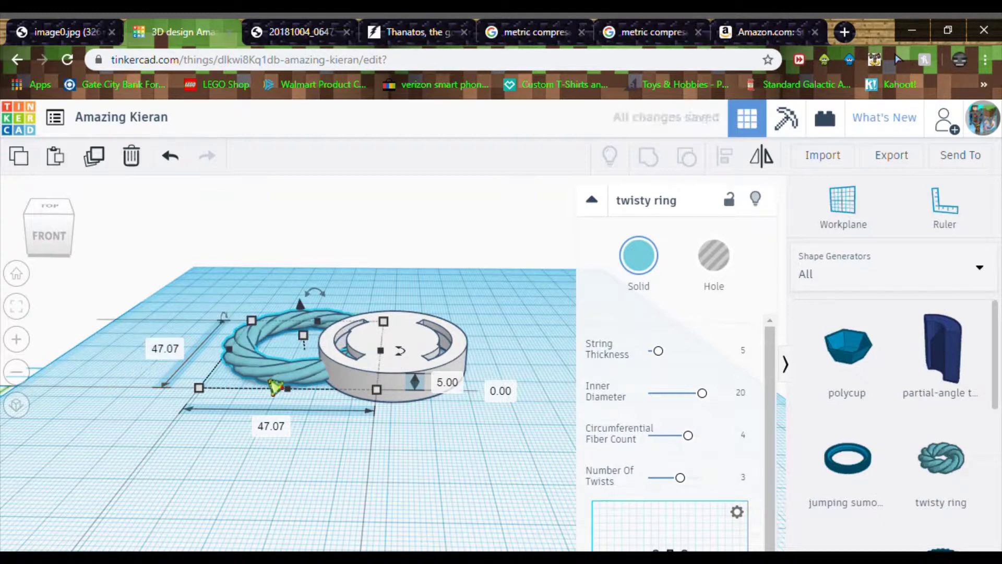
Step: Select both the twisty ring and the disc and align them on their centres in both horizontal directions
right_click_drag(477, 465, 496, 526)
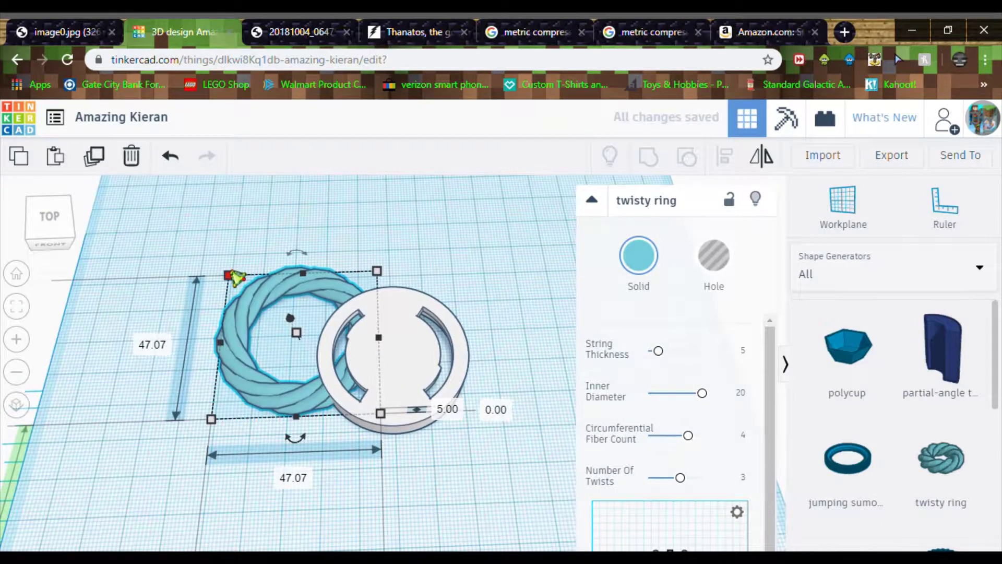
left_click_drag(224, 253, 476, 481)
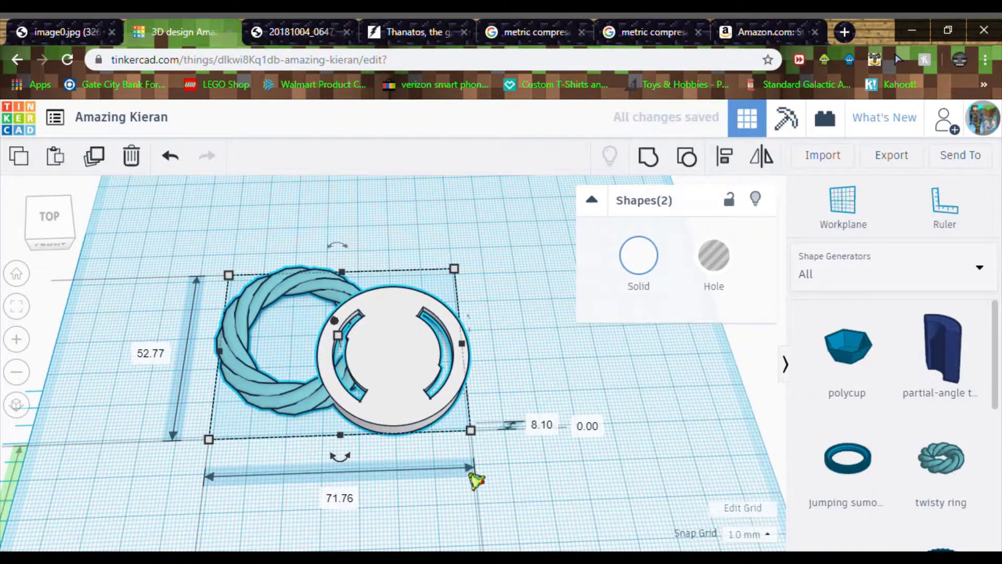
left_click(723, 159)
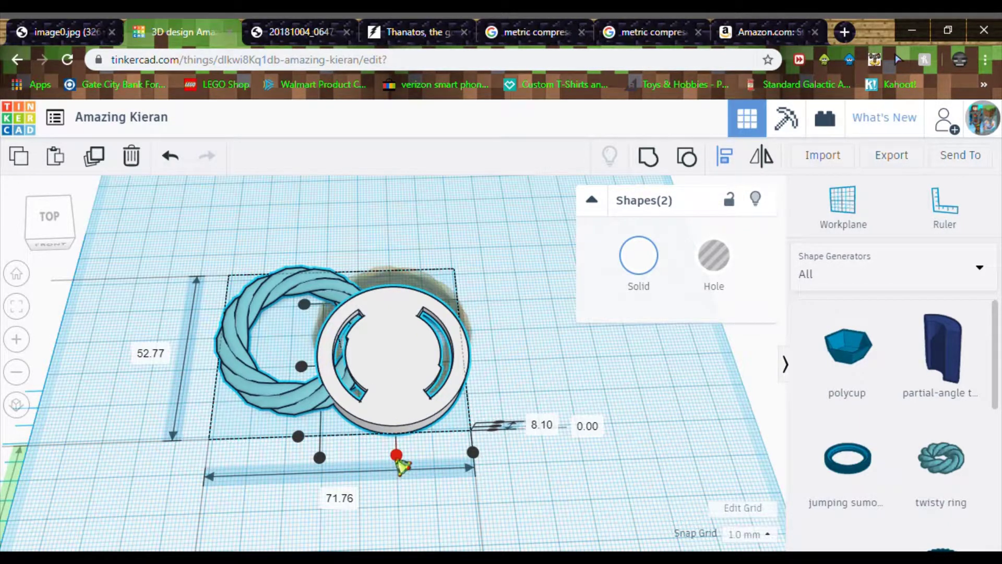
left_click(397, 455)
left_click(302, 366)
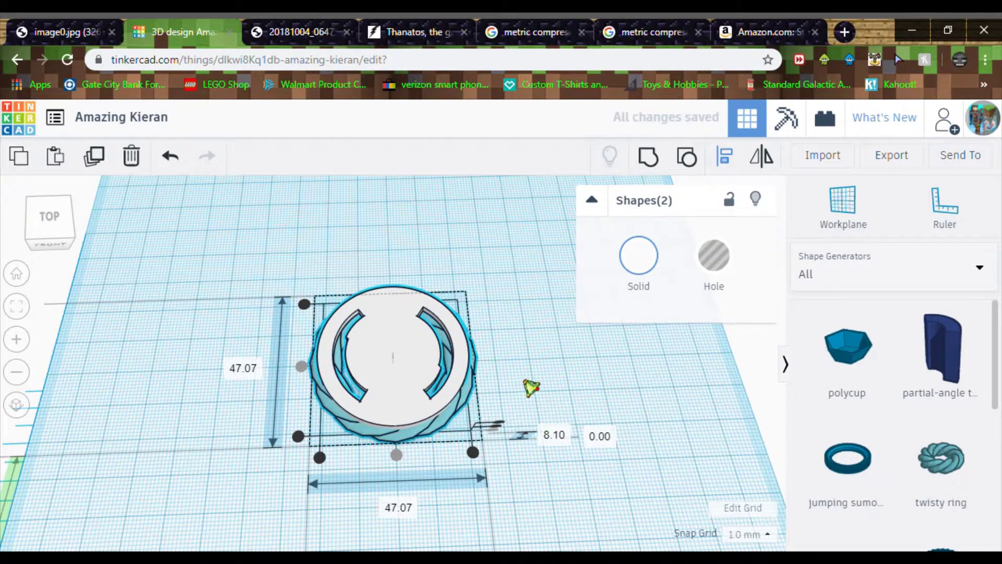
left_click(540, 399)
Step: Check the ring's fit around the disc from underneath and the front, and set its width and depth to 50 mm
right_click_drag(548, 438, 537, 222)
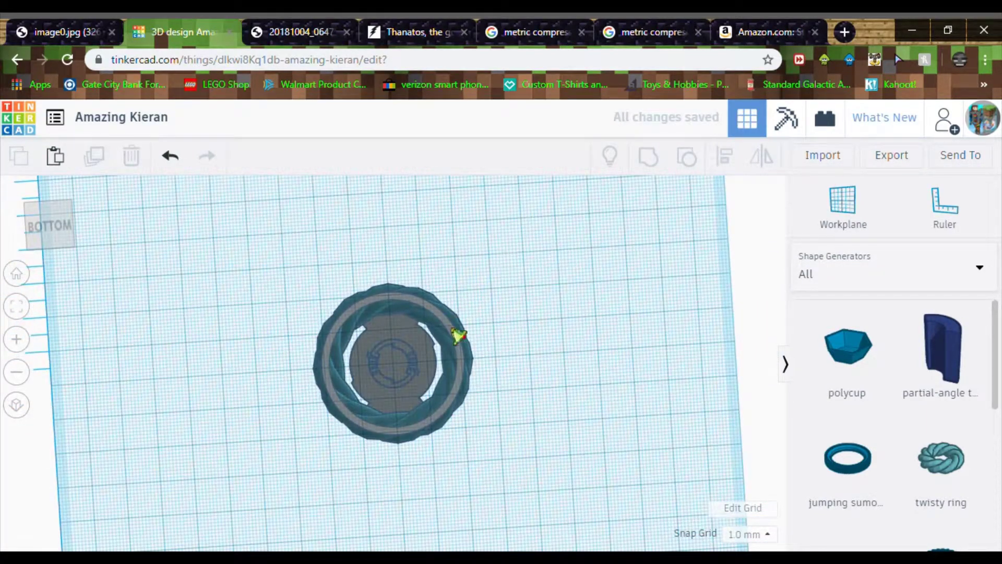
left_click(473, 355)
right_click_drag(546, 315, 488, 486)
scroll(470, 454, "up", 3)
scroll(469, 450, "up", 1)
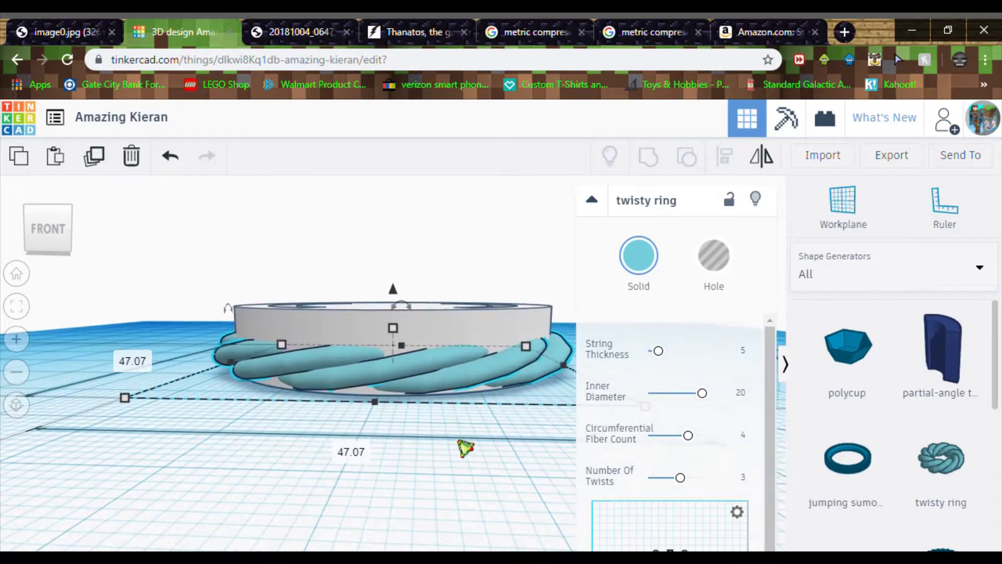
scroll(464, 448, "down", 2)
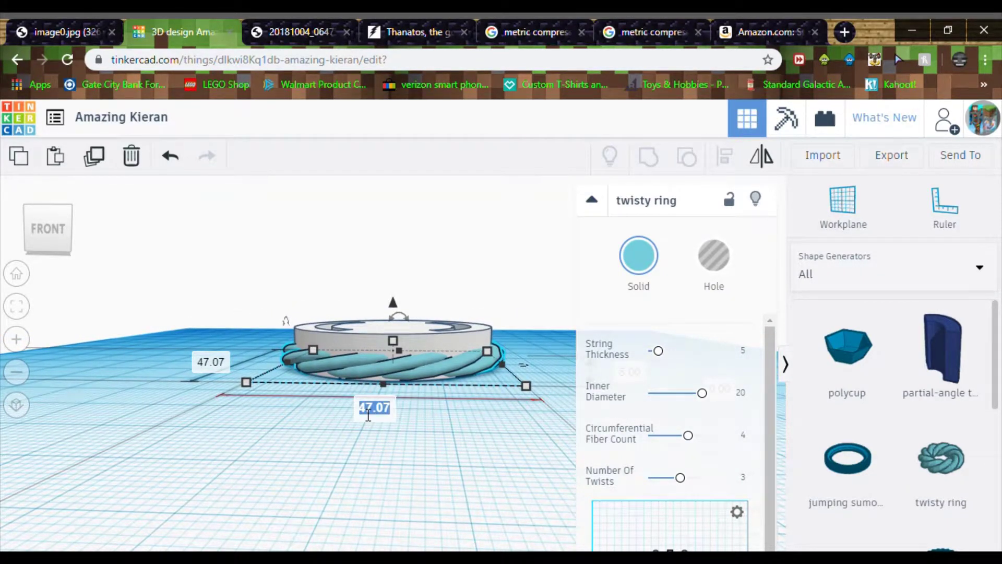
key("Return")
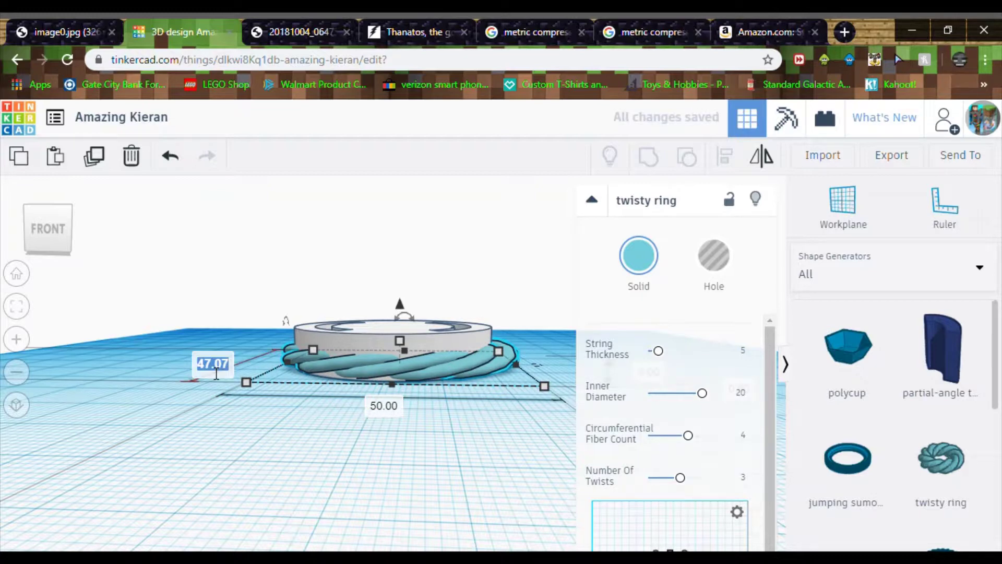
key("Return")
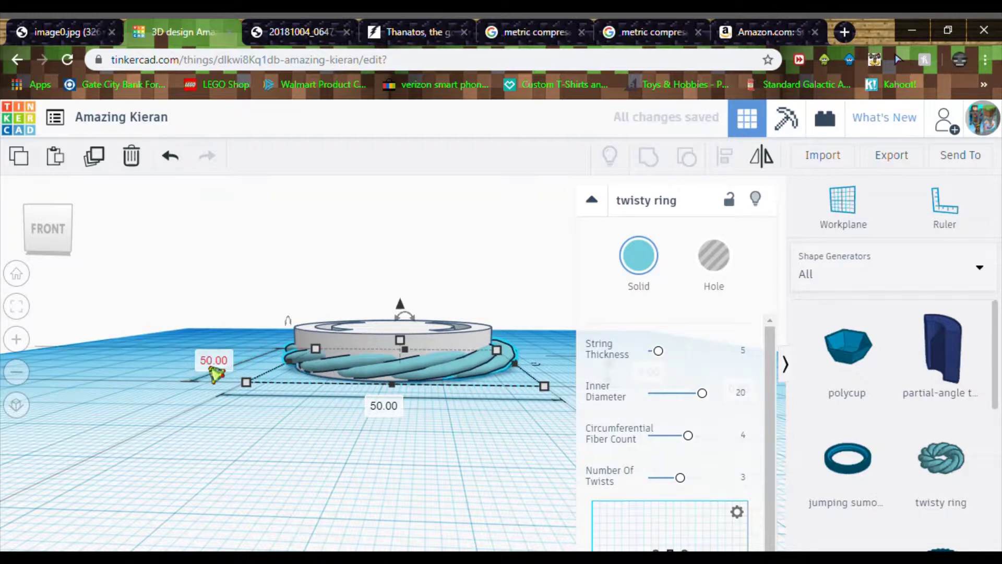
Step: Select both the twisty ring and the disc, centre them on each other in both horizontal directions, and inspect the fit from underneath
right_click_drag(468, 446, 369, 516)
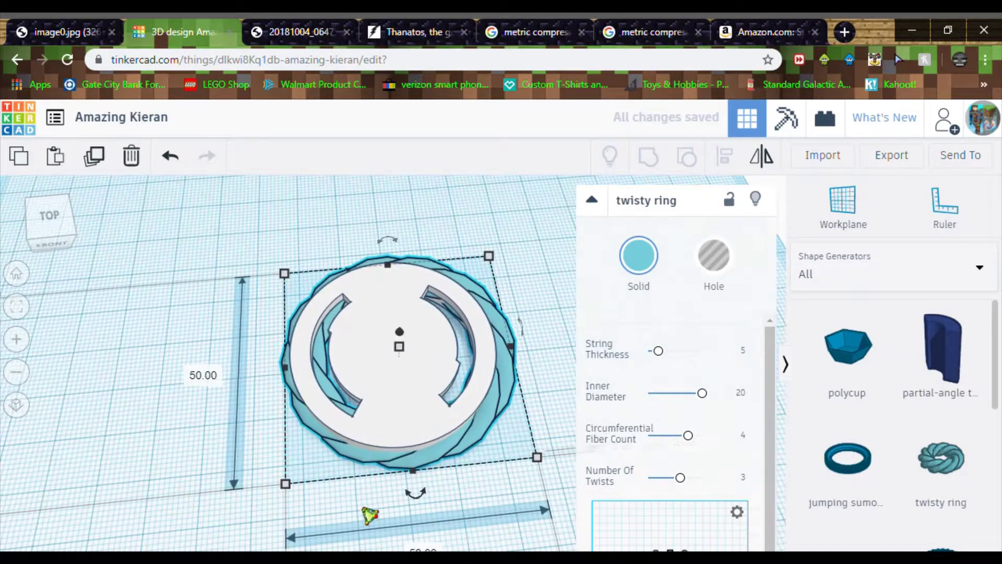
left_click(429, 340, "shift")
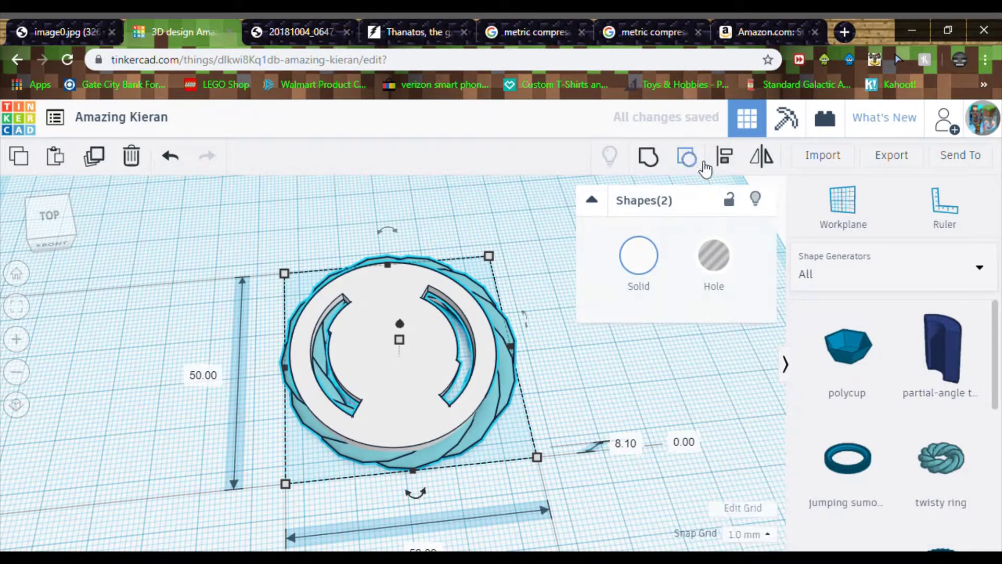
left_click(733, 160)
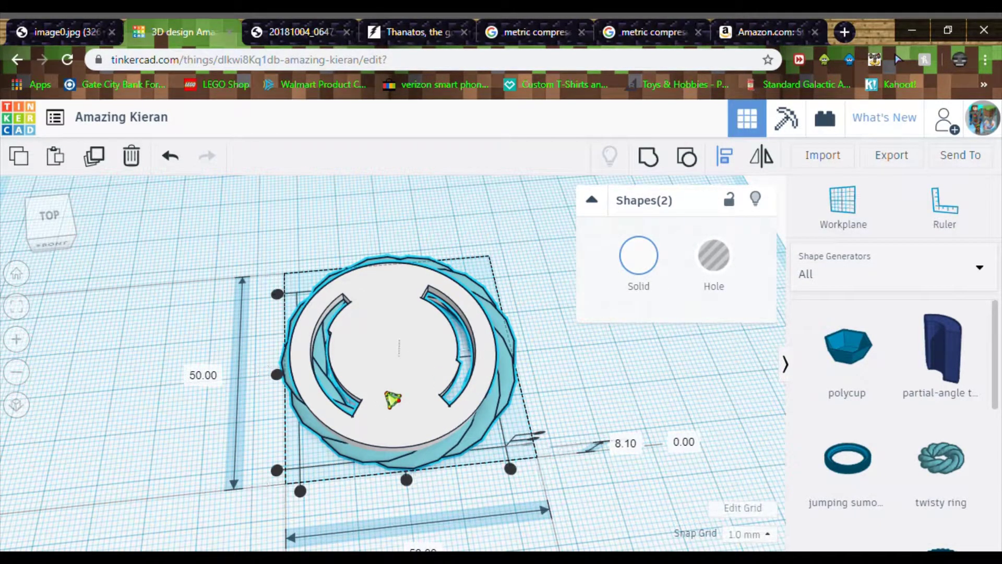
left_click(409, 479)
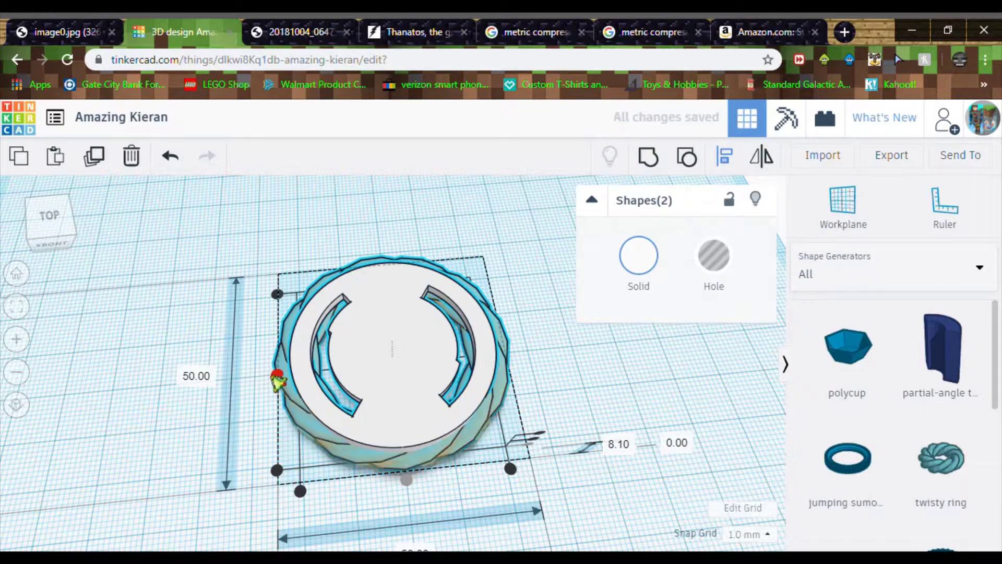
left_click(277, 374)
right_click_drag(559, 369, 533, 280)
scroll(537, 453, "up", 3)
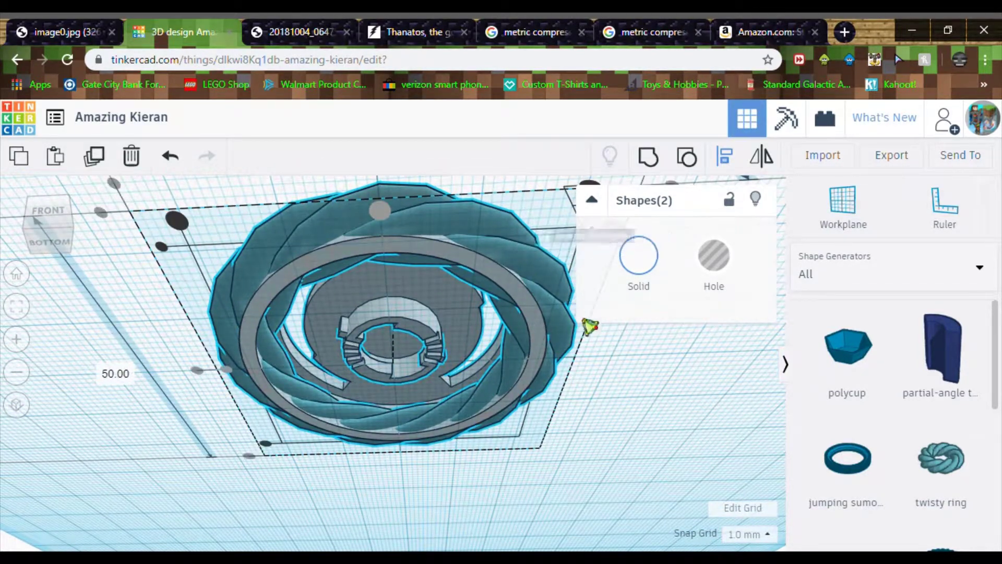
Step: Select only the twisty ring and reduce its string thickness to 3.31, also trying a thickness of 5
left_click(629, 399)
left_click(568, 327)
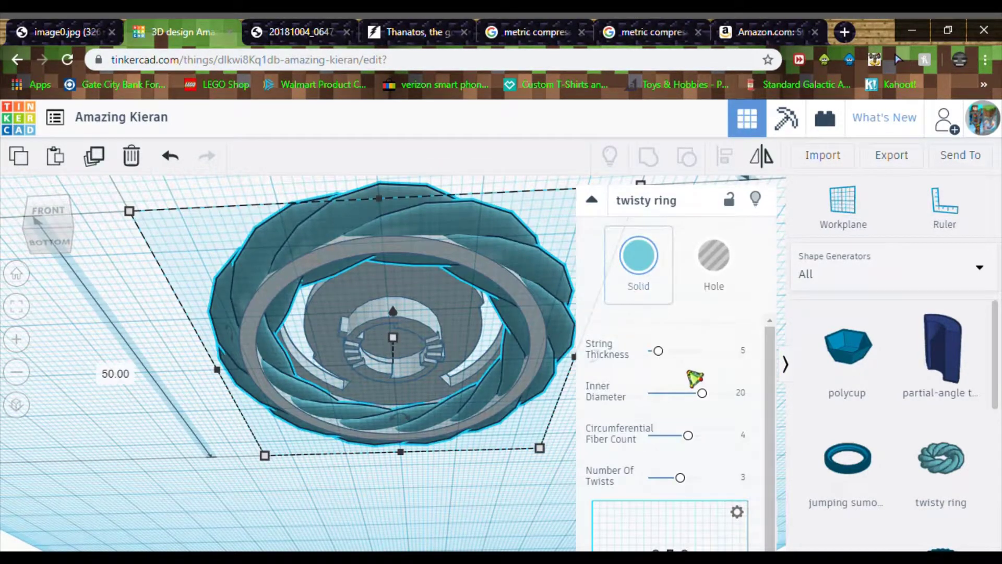
left_click_drag(665, 359, 663, 359)
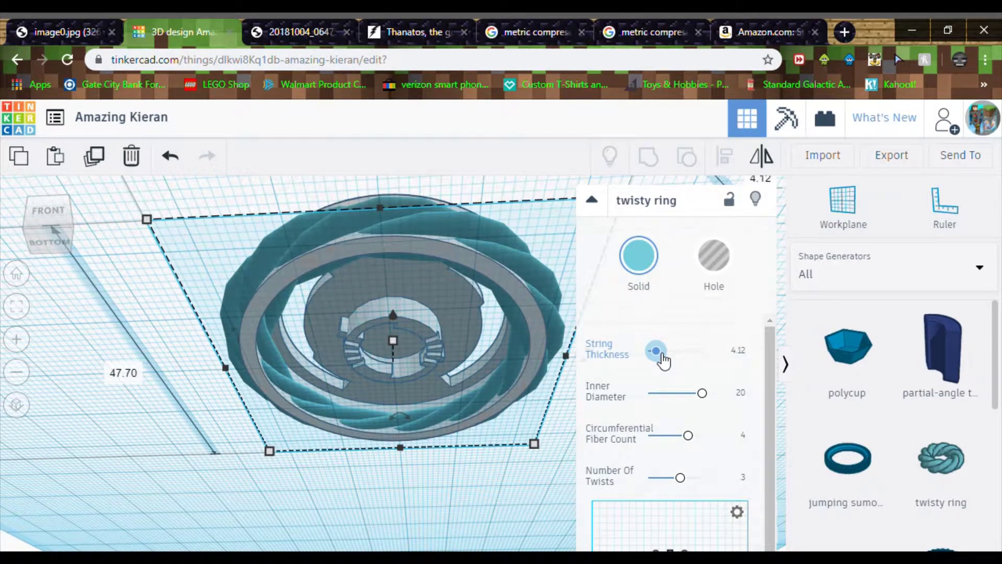
left_click_drag(663, 361, 661, 360)
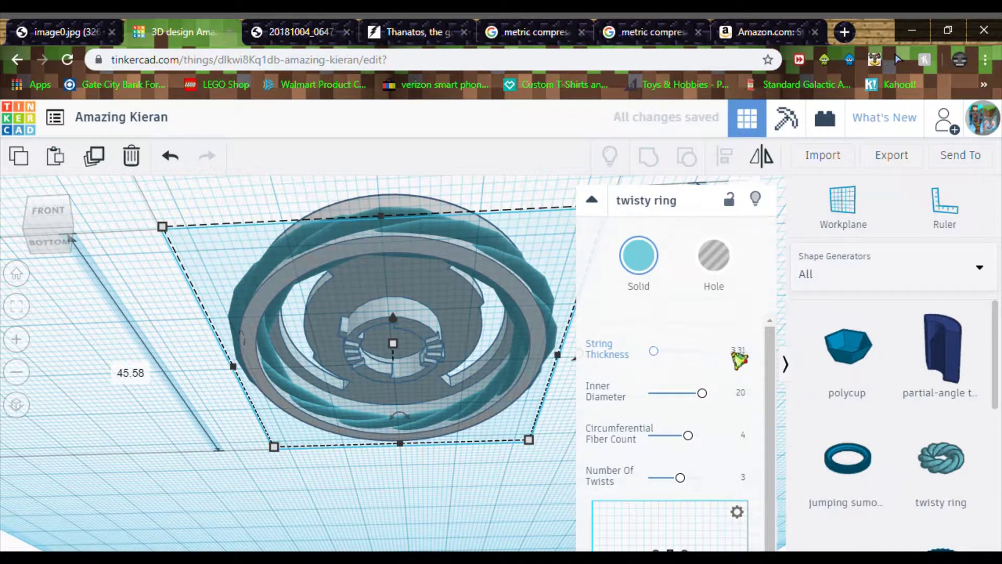
key("Return")
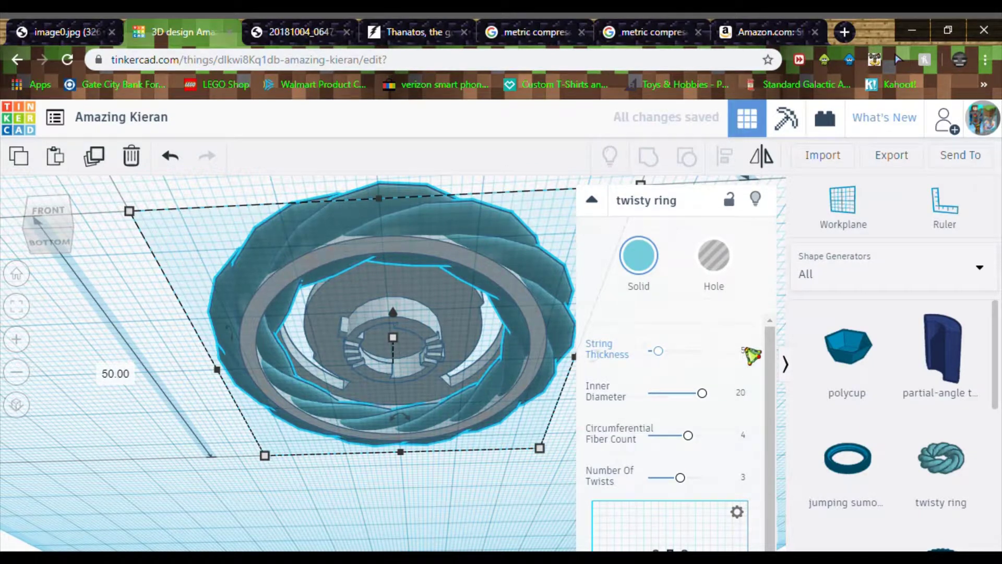
right_click_drag(535, 481, 541, 400)
Step: Set the twisty ring's height to 8.1 mm
left_click(591, 201)
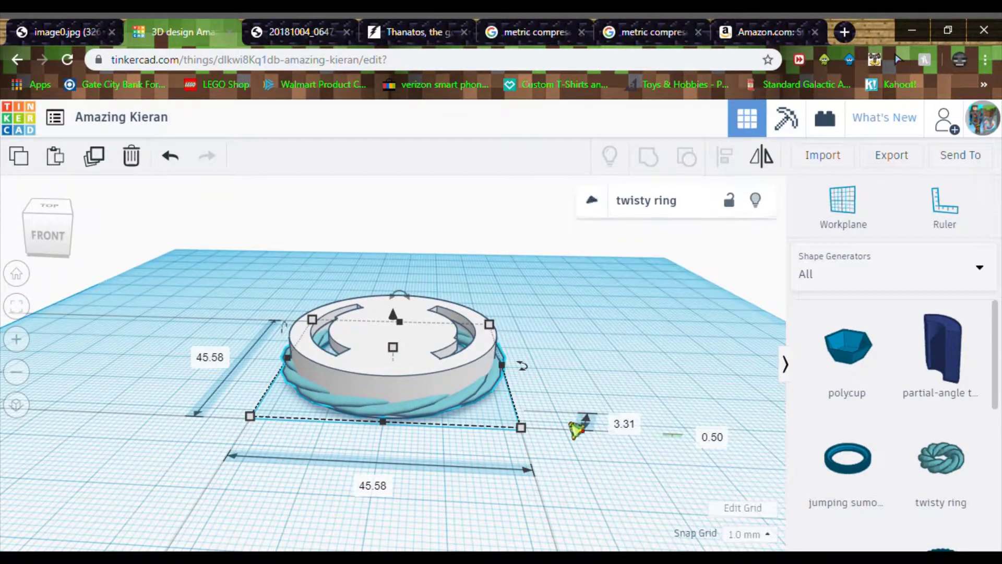
left_click(630, 426)
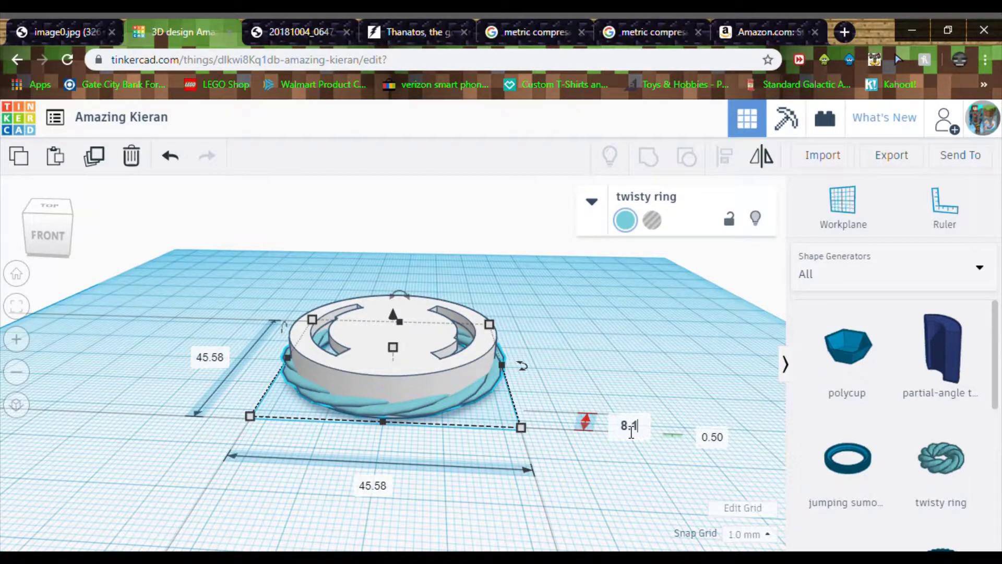
key("Return")
Step: Try placing the twisty ring 0 and 0.5 mm above the workplane, and settle on an elevation of 1 mm
right_click_drag(559, 462, 585, 438)
left_click(703, 417)
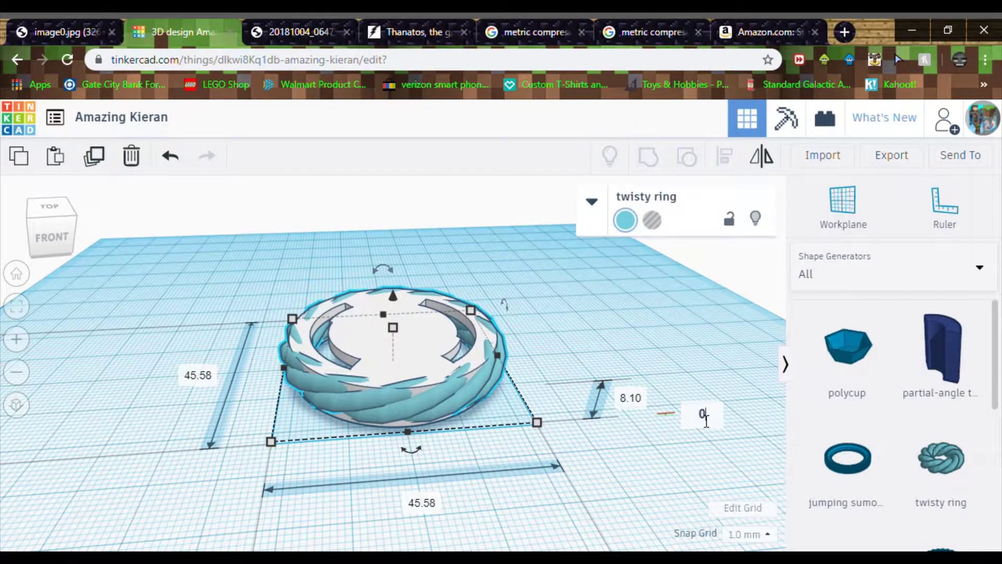
type("0")
key("Return")
right_click_drag(608, 454, 725, 411)
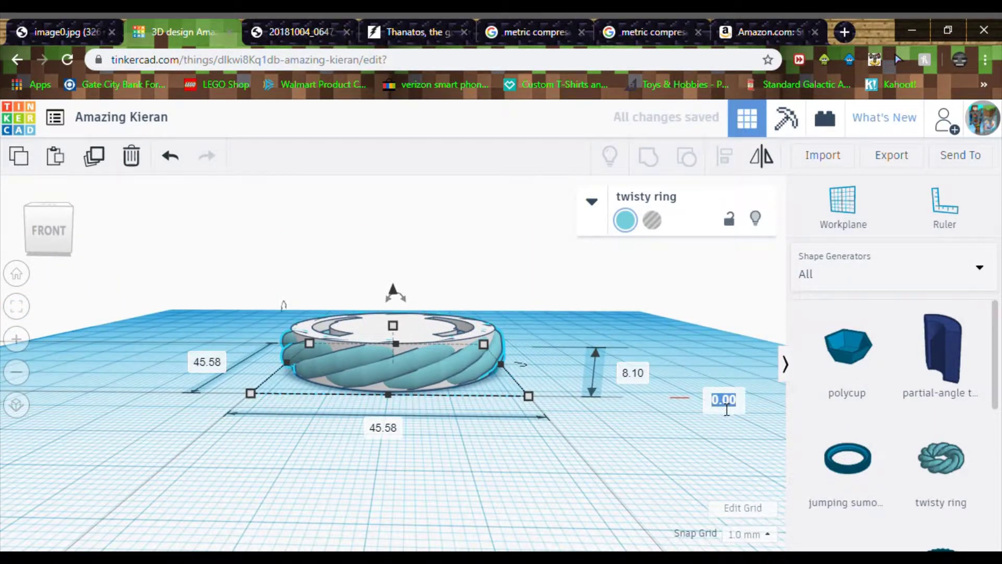
type("0.5")
key("Return")
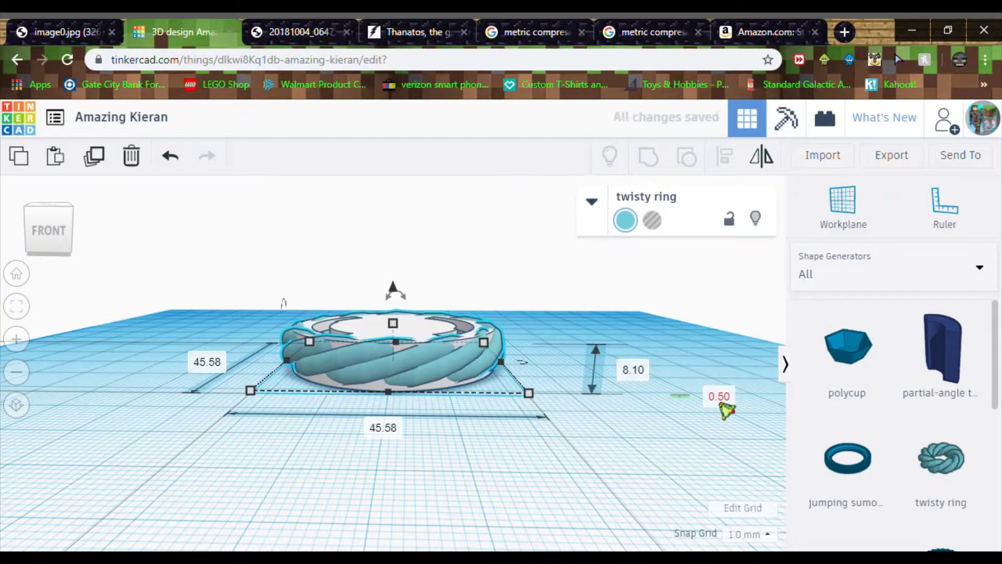
right_click_drag(654, 453, 678, 459)
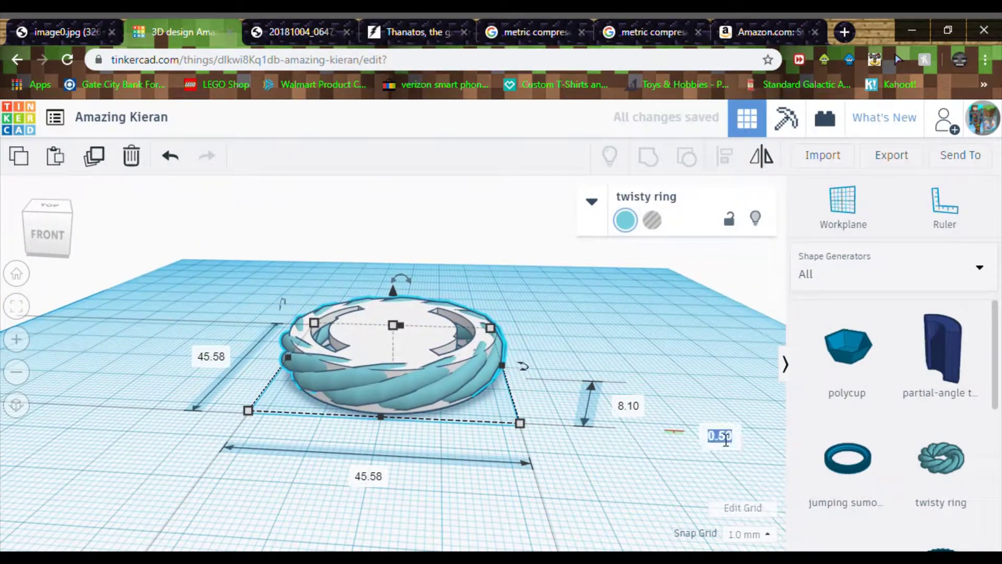
key("Return")
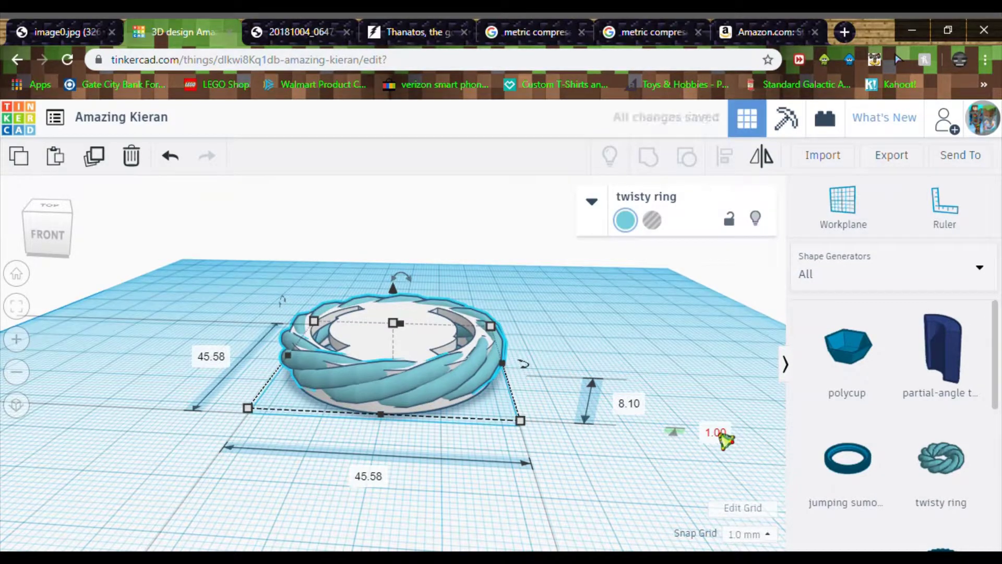
Step: Set both the twisty ring's width and depth to 47.5 mm
mouse_move(544, 458)
right_mouse_down()
mouse_move(521, 481)
mouse_move(522, 512)
mouse_move(417, 533)
mouse_move(454, 541)
mouse_move(501, 490)
mouse_move(588, 505)
mouse_move(566, 483)
mouse_move(541, 362)
mouse_move(558, 448)
mouse_move(542, 457)
right_mouse_up()
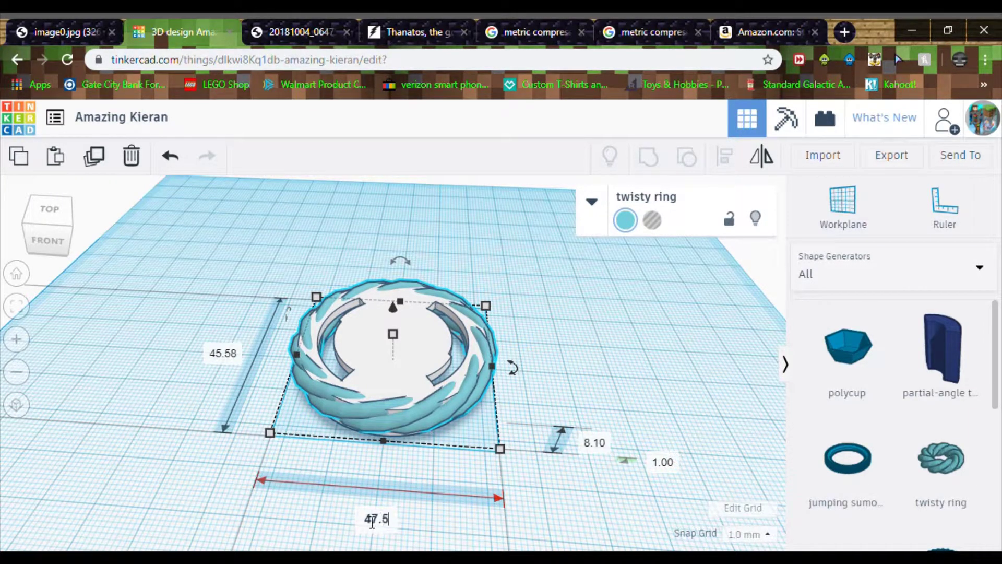
key("Return")
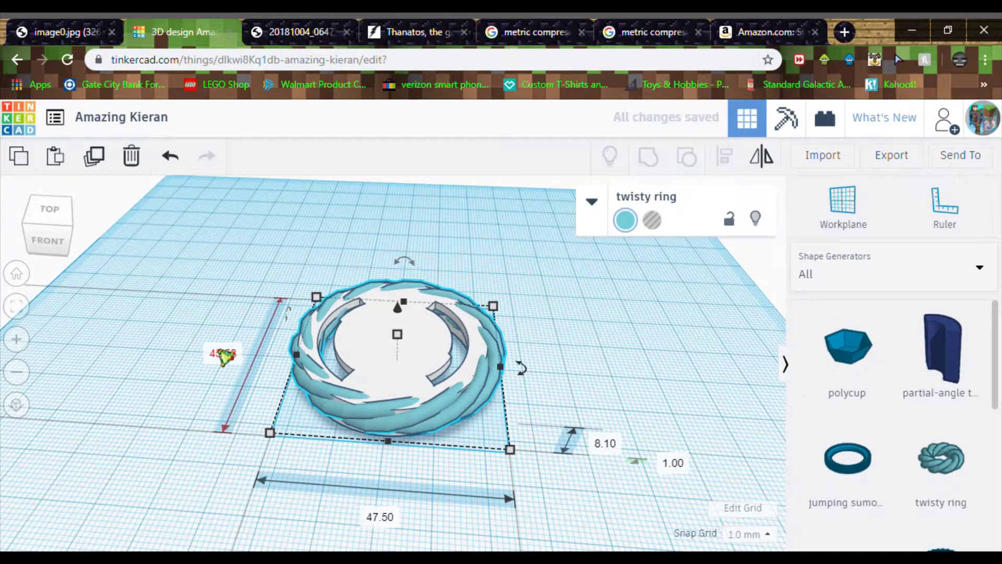
left_click(224, 355)
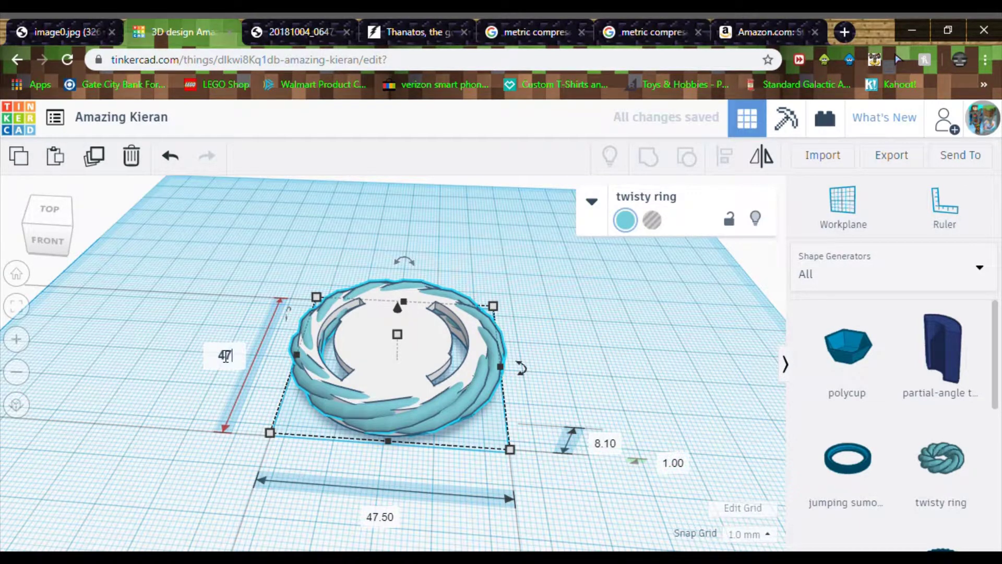
type("47.5")
key("Return")
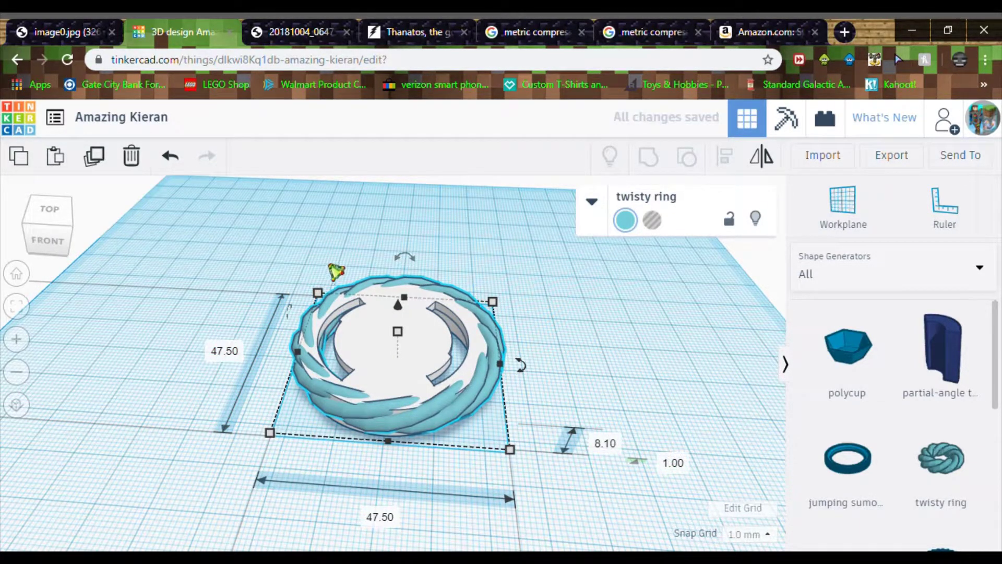
Step: Add the disc to the selection, realign ring and disc on their horizontal centres, and check the fit from below and above
left_click(430, 403, "shift")
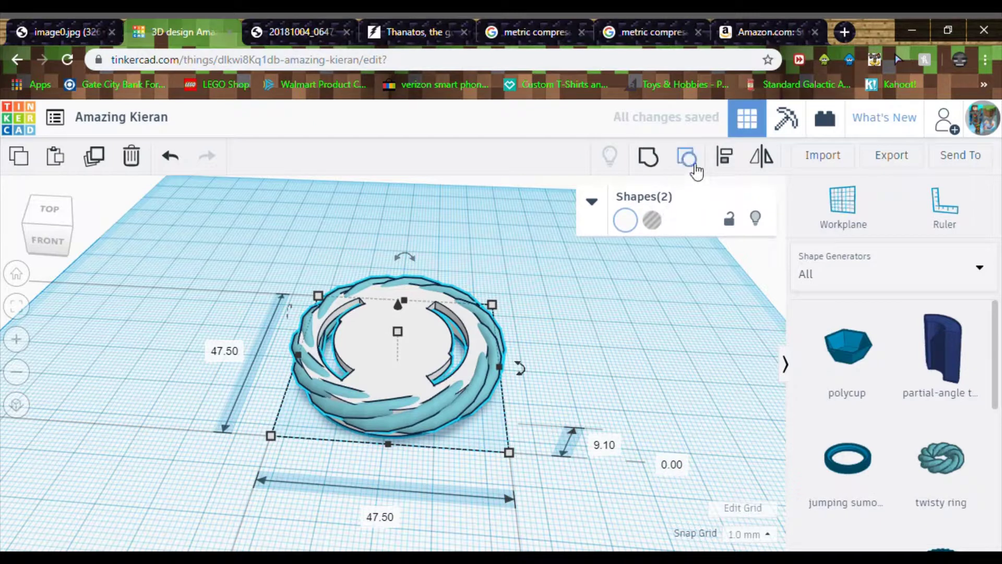
left_click(726, 159)
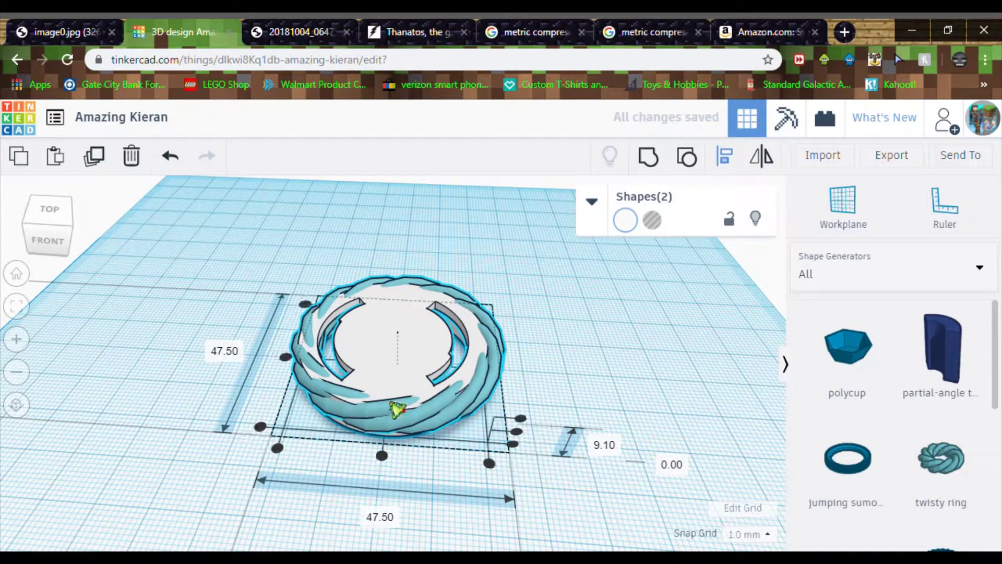
left_click(381, 455)
left_click(382, 459)
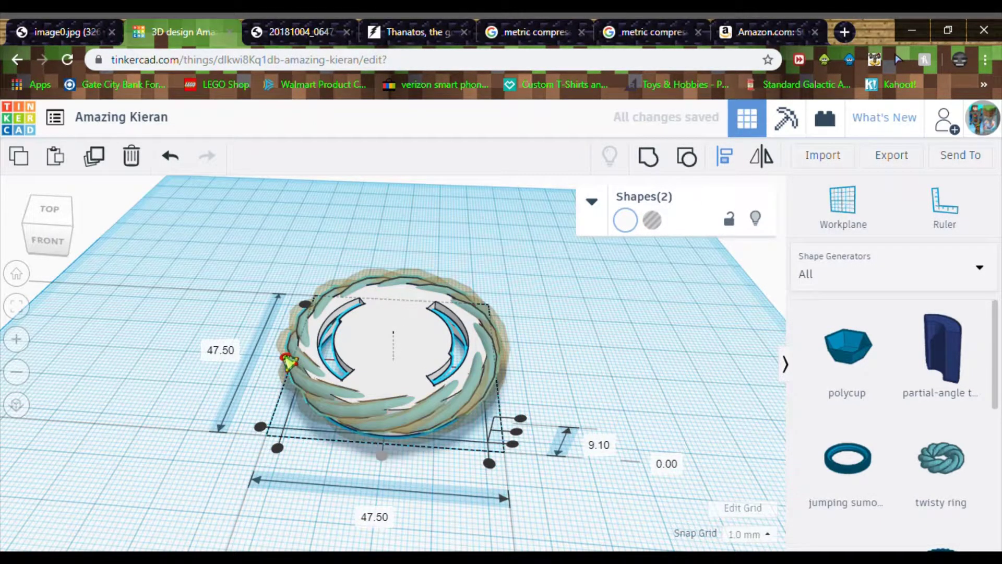
left_click(286, 356)
right_click_drag(581, 394, 541, 197)
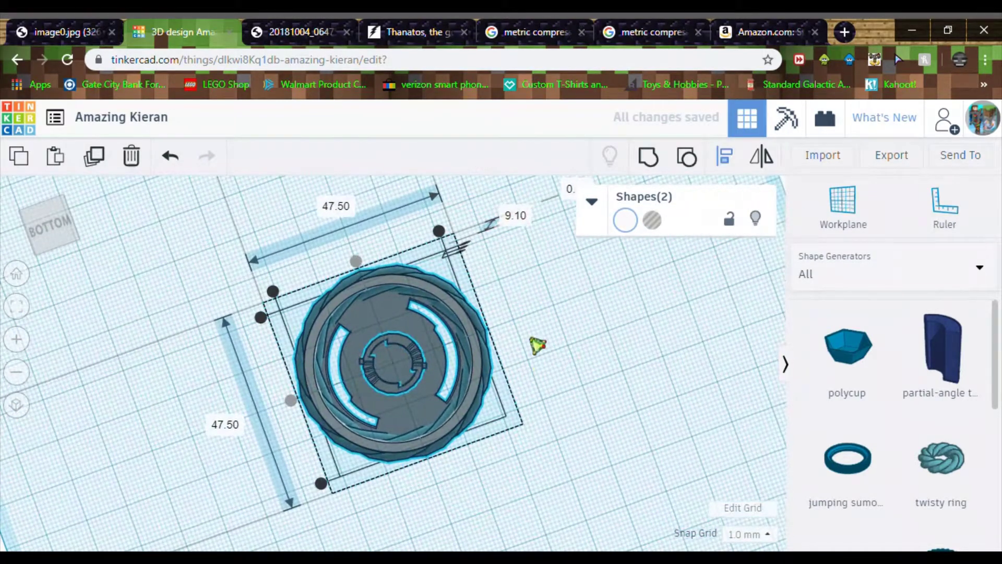
scroll(543, 402, "up", 4)
right_click_drag(594, 361, 611, 409)
left_click(629, 421)
scroll(611, 409, "down", 3)
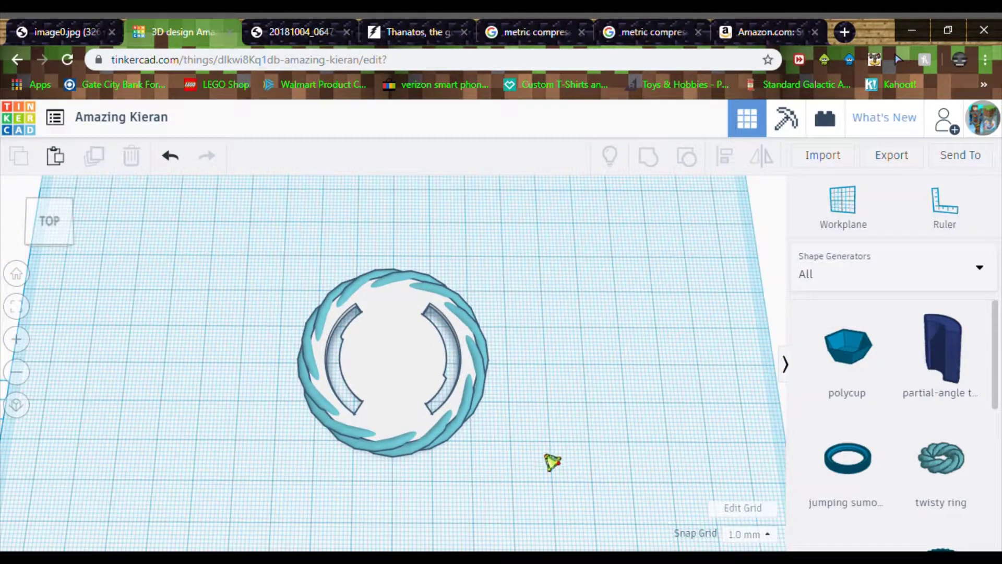
Step: Select the twisty ring alone and set its string thickness to 5 and its number of twists to 4
right_click_drag(552, 461, 542, 389)
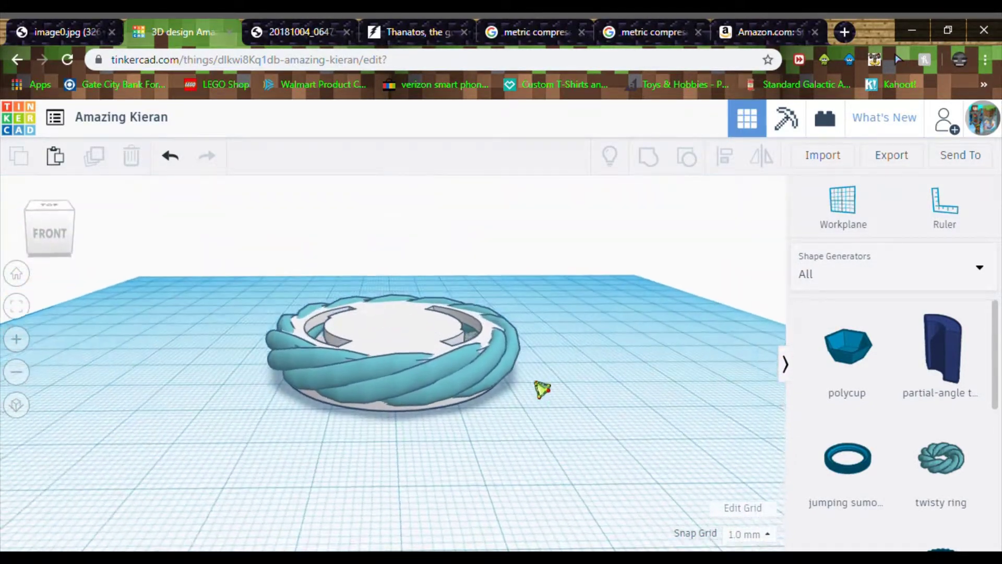
left_click(491, 390)
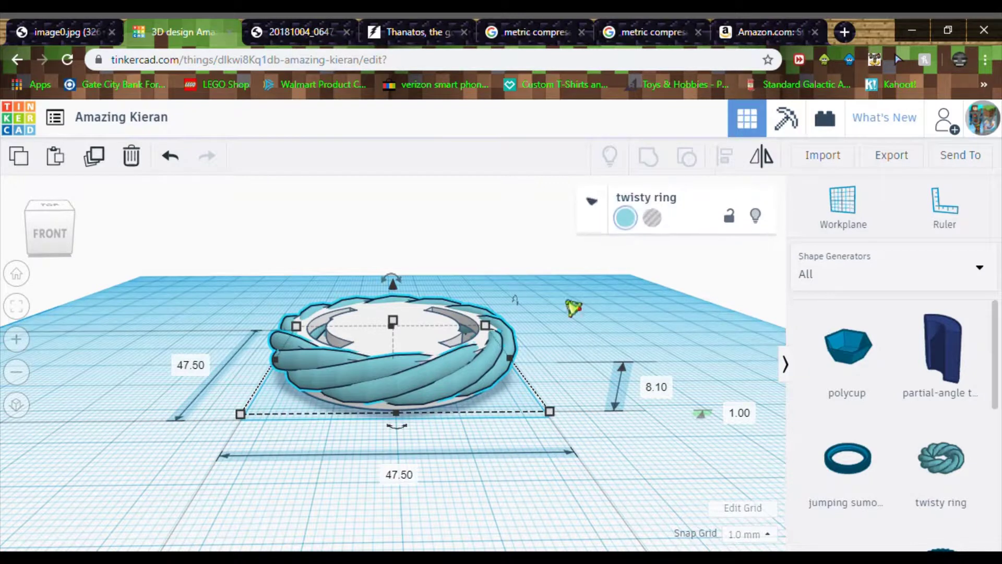
left_click(592, 203)
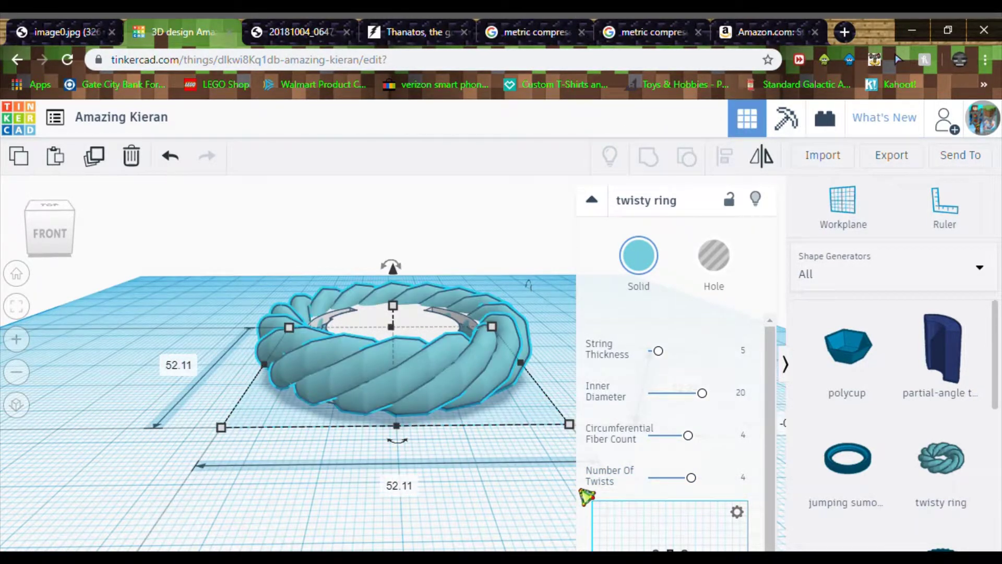
right_click_drag(524, 510, 521, 488)
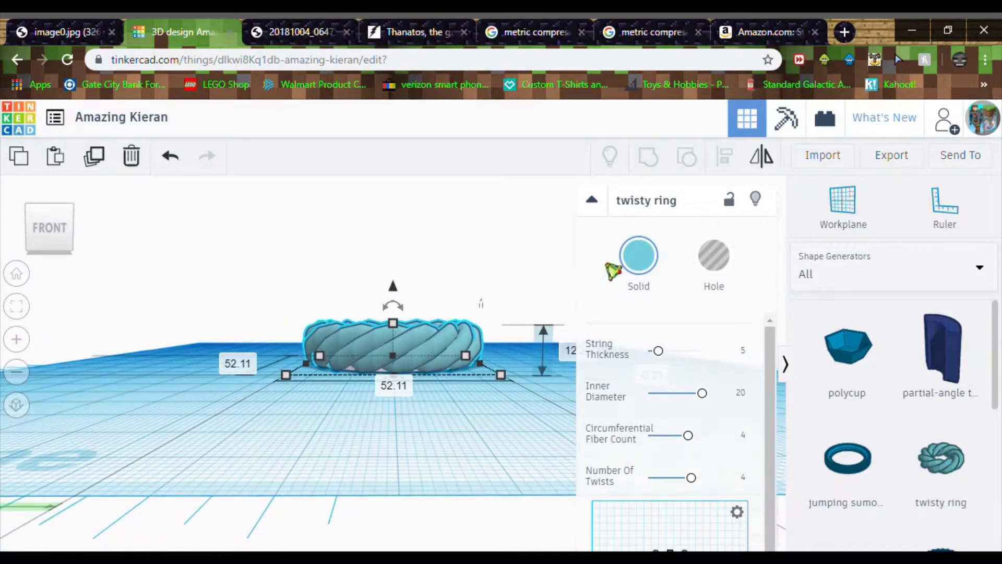
Step: Place the twisty ring's base at 0 mm on the workplane and set its height to 9 mm
left_click(592, 200)
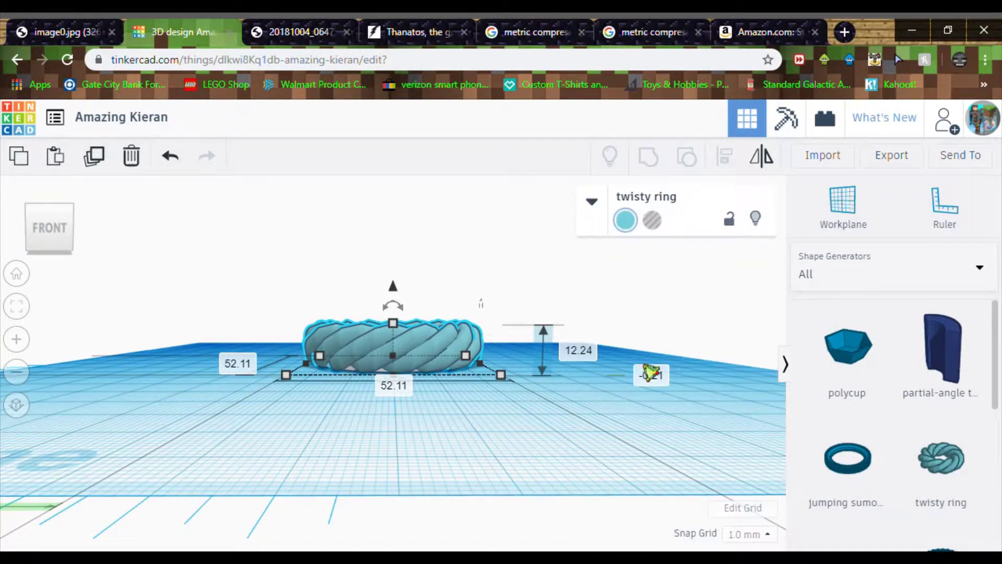
left_click(655, 378)
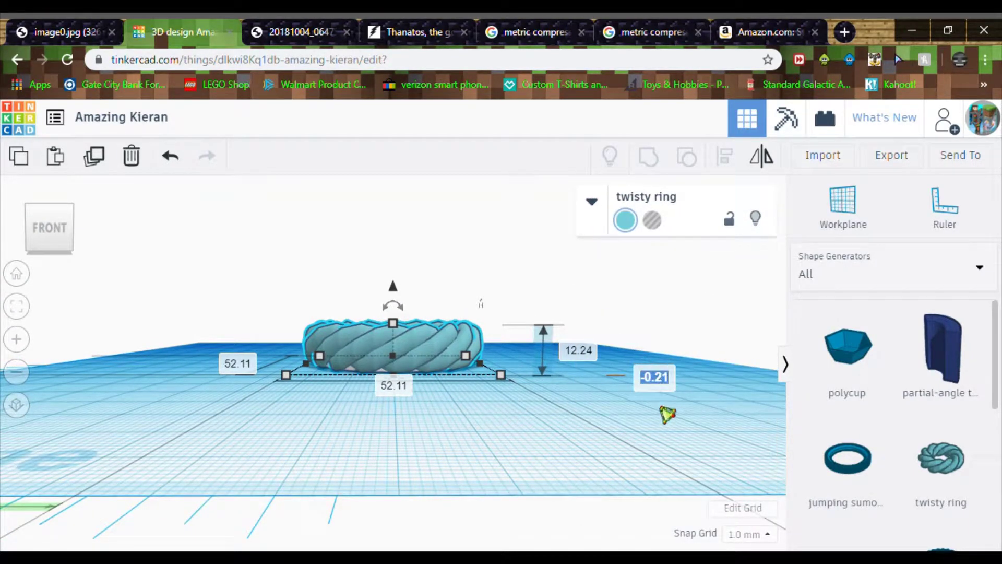
type("0")
key("Return")
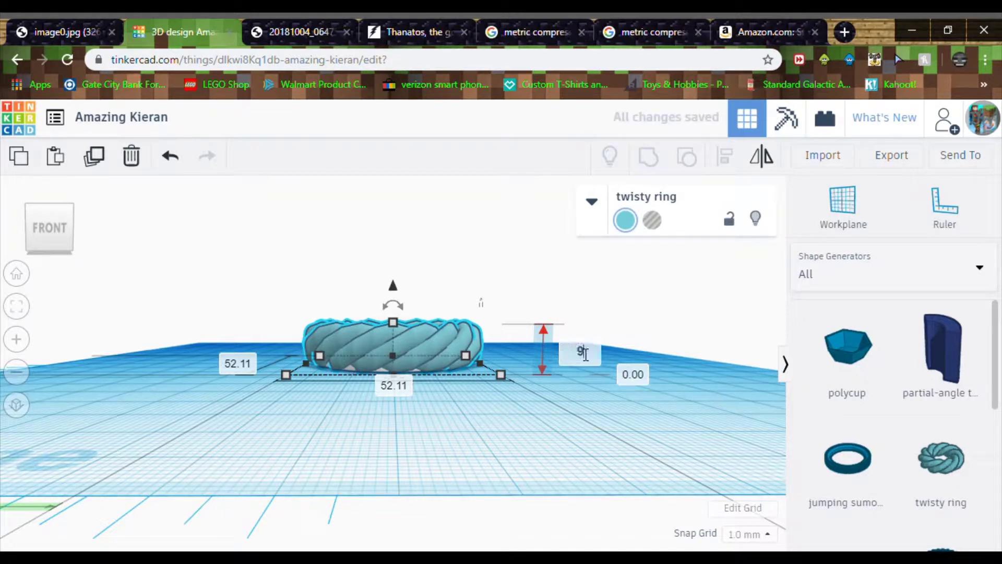
left_click(585, 354)
type("9")
key("Return")
Step: Examine the ring's overlap with the disc and its slots from directly above, switching from perspective to orthographic view
right_click_drag(585, 355, 588, 540)
scroll(581, 486, "up", 5)
scroll(582, 486, "down", 3)
scroll(588, 538, "up", 4)
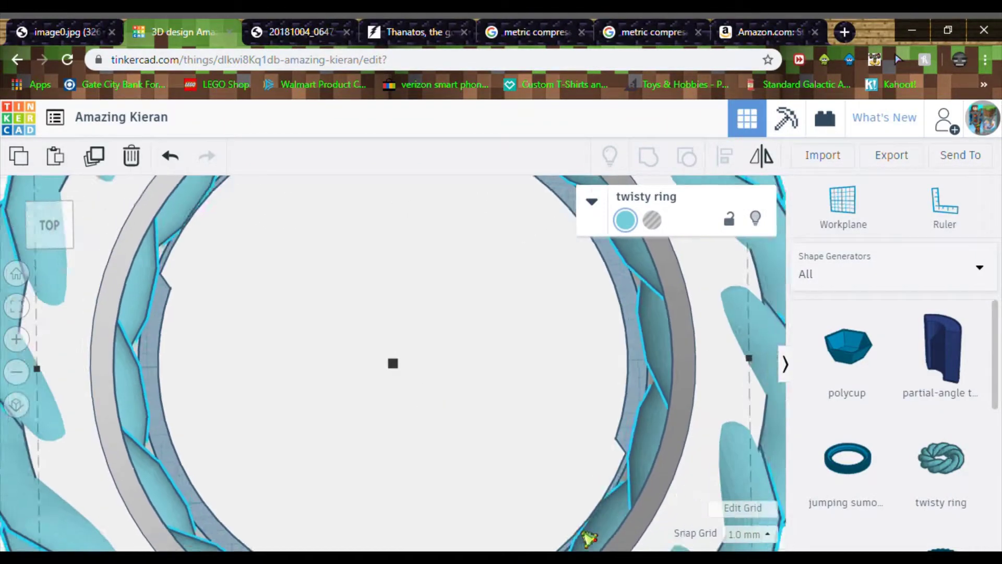
left_click(15, 406)
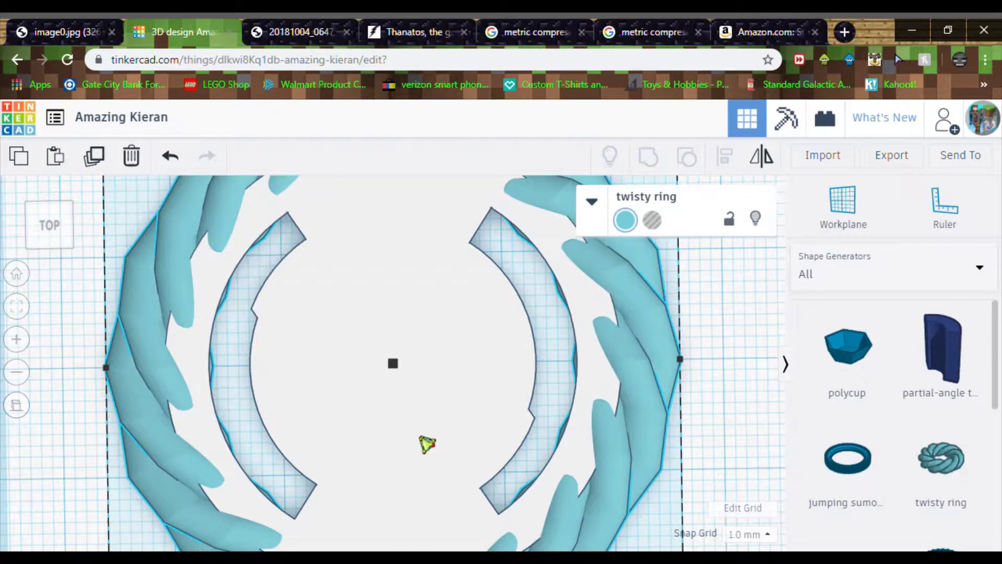
scroll(437, 444, "down", 3)
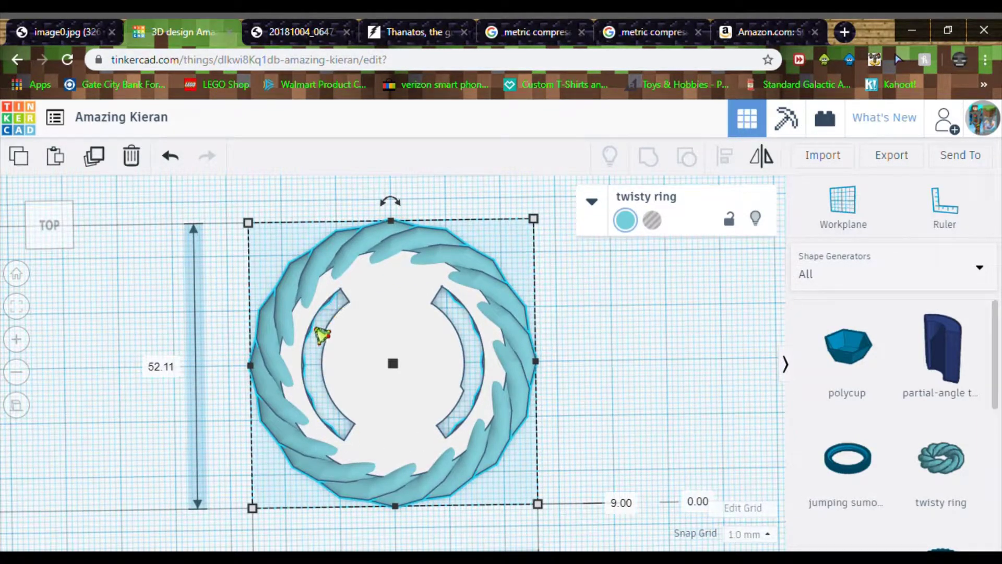
Step: Set the twisty ring's width and length to 53 mm each
scroll(488, 408, "down", 3)
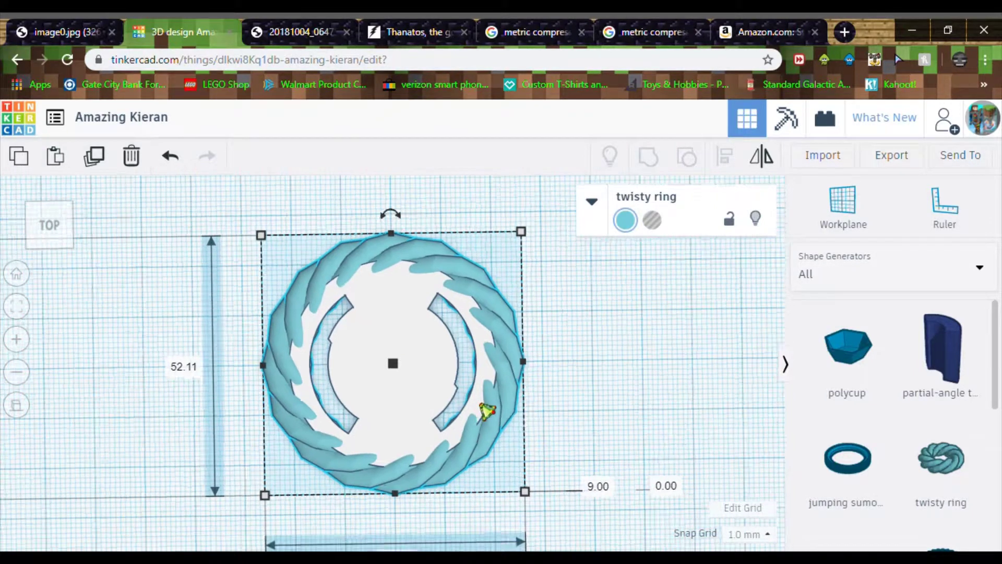
left_click(399, 516)
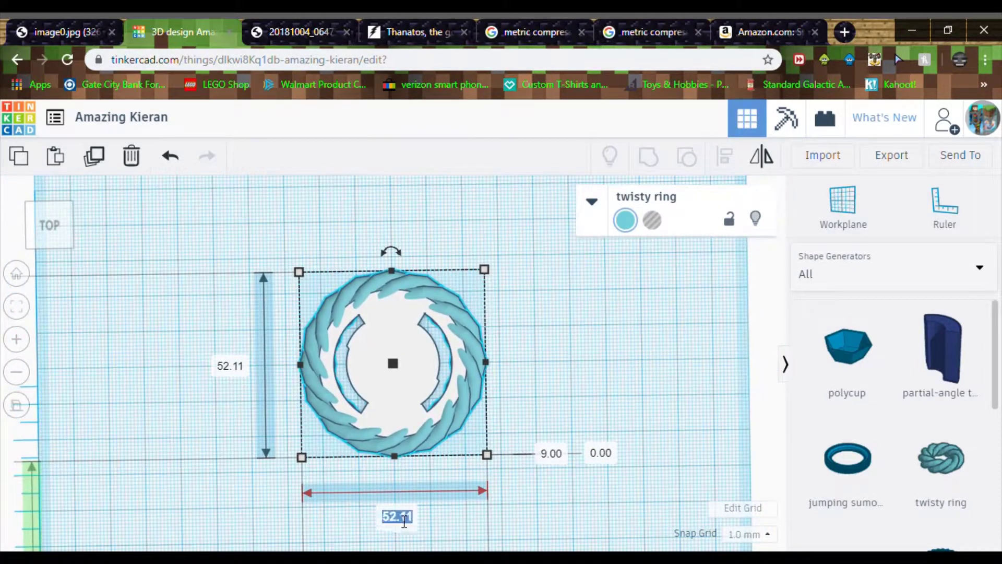
type("53")
key("Return")
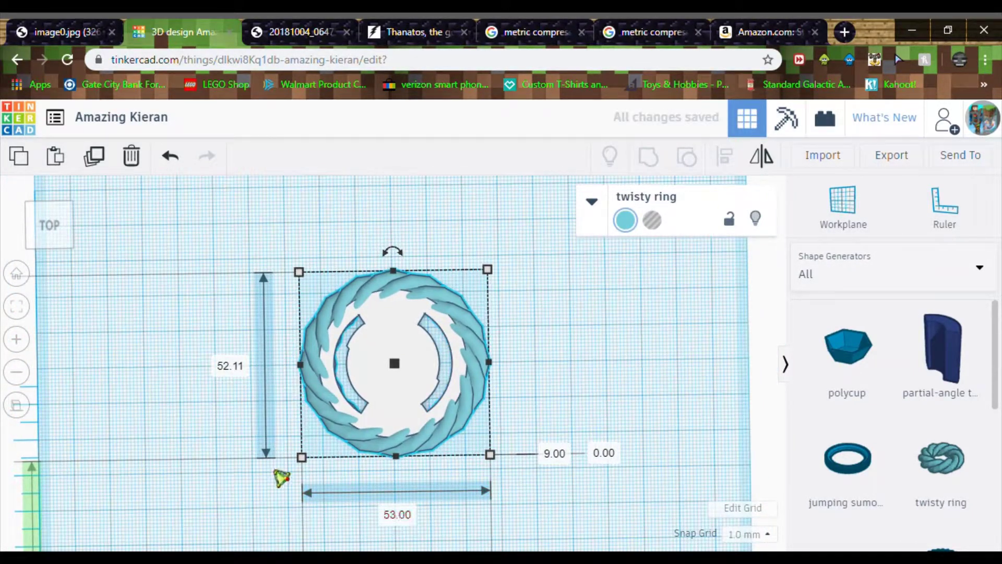
left_click(228, 368)
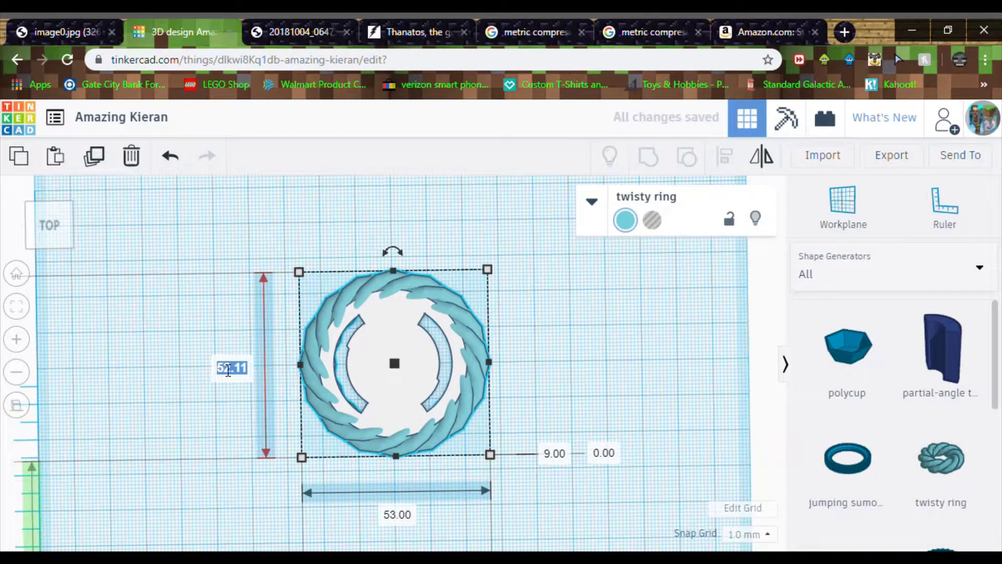
type("53")
key("Return")
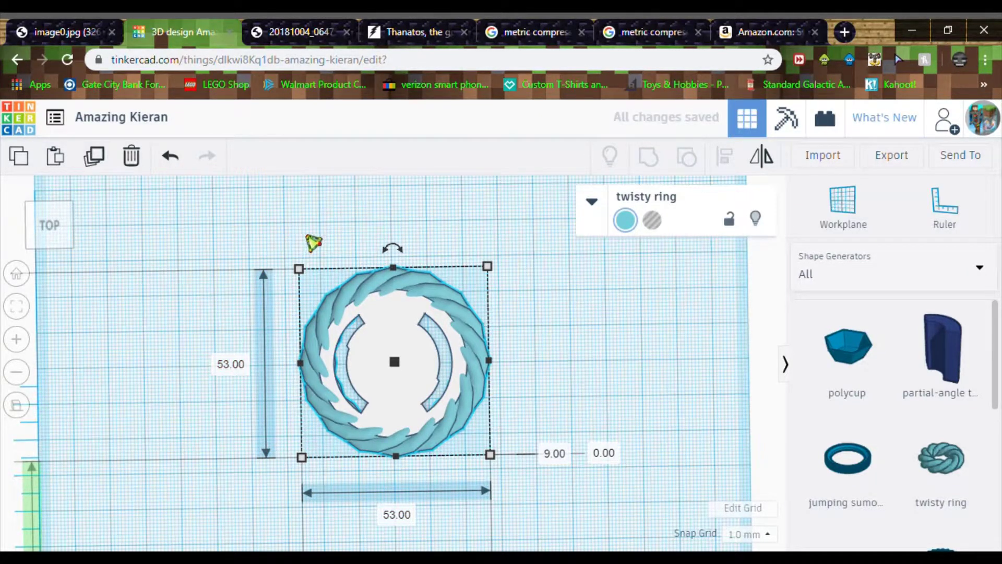
Step: Add the disc to the selection and align ring and disc on both of their horizontal centres
left_click_drag(314, 243, 415, 399)
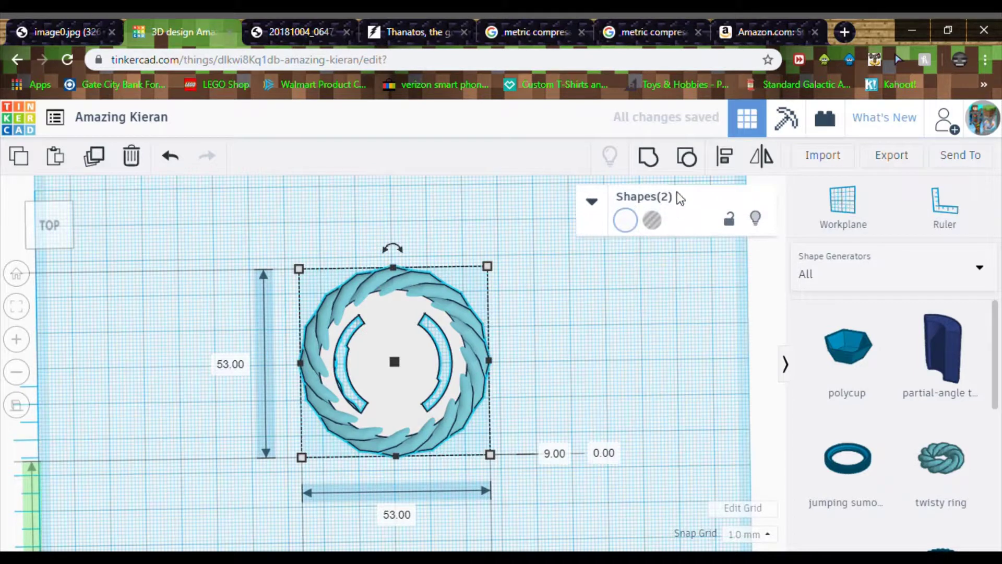
left_click(725, 157)
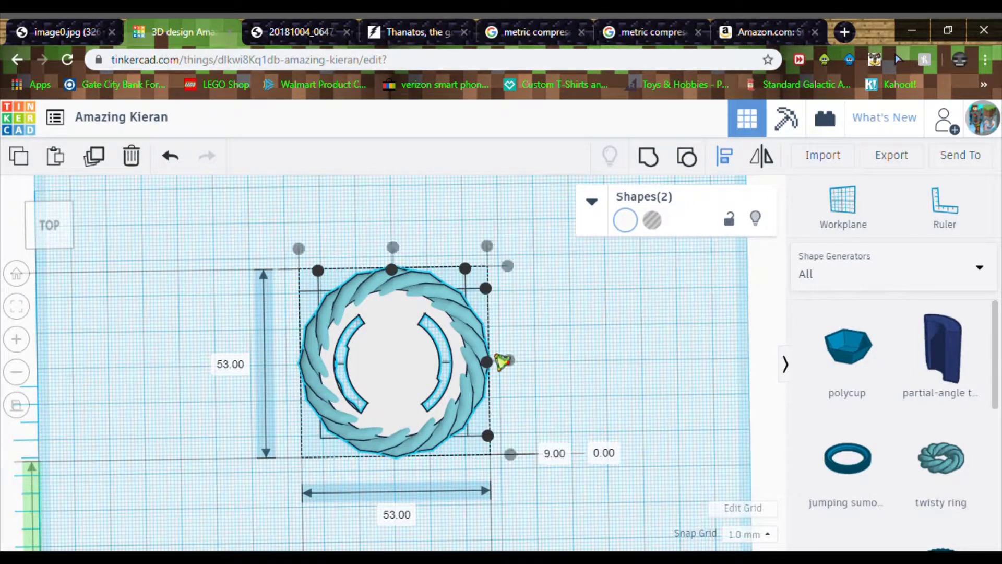
left_click(490, 369)
left_click(487, 362)
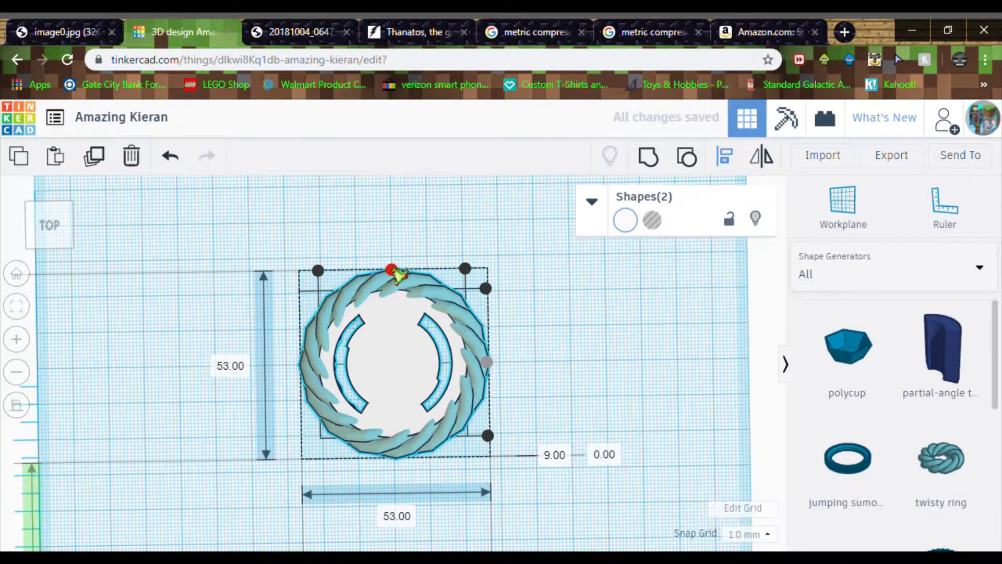
left_click(395, 271)
left_click(508, 412)
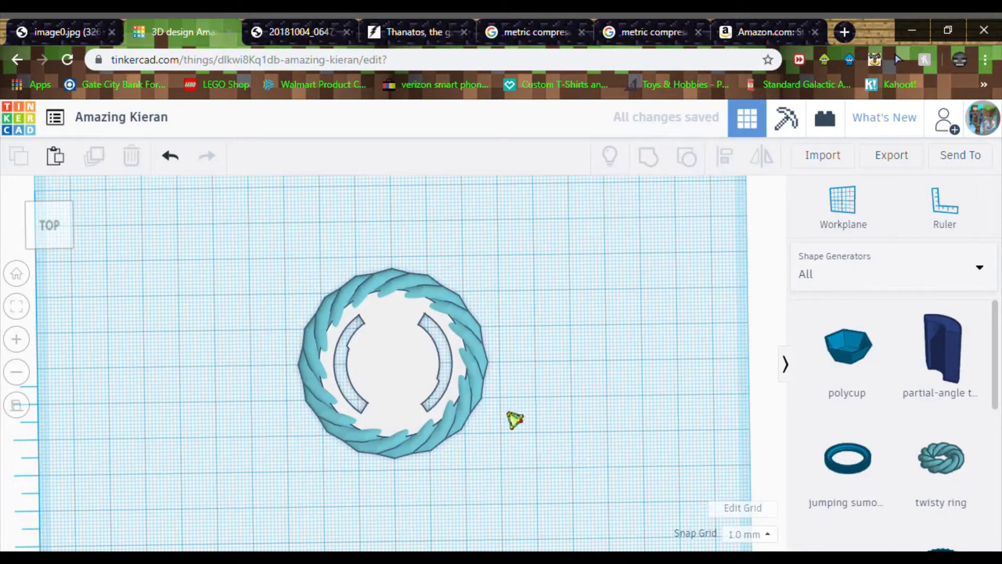
Step: Examine the ring's fit around the disc from below and above in perspective view
left_click(17, 405)
right_click_drag(521, 508, 524, 326)
scroll(524, 326, "up", 5)
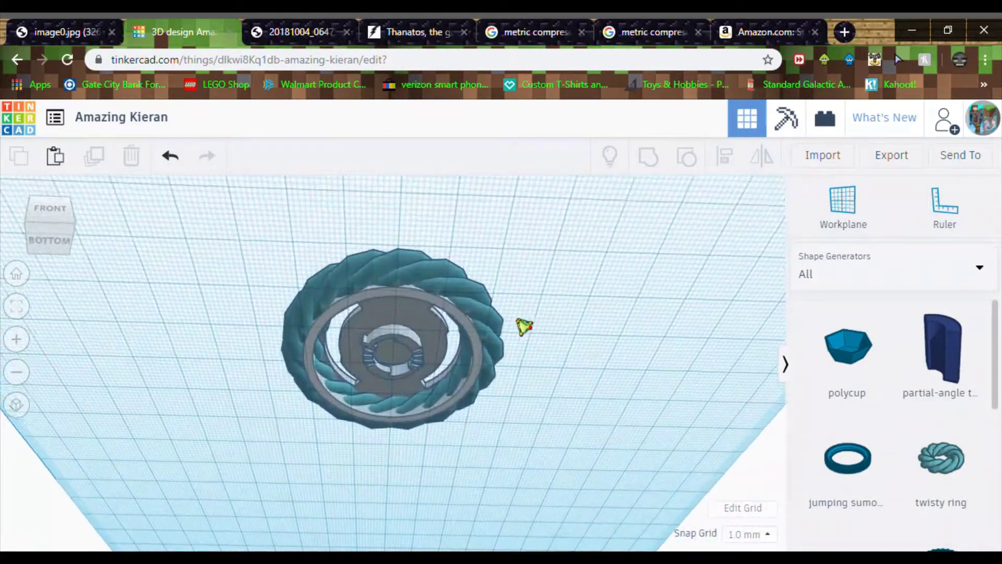
right_click_drag(614, 407, 645, 409)
left_click(504, 401)
left_click(624, 400)
scroll(646, 411, "down", 3)
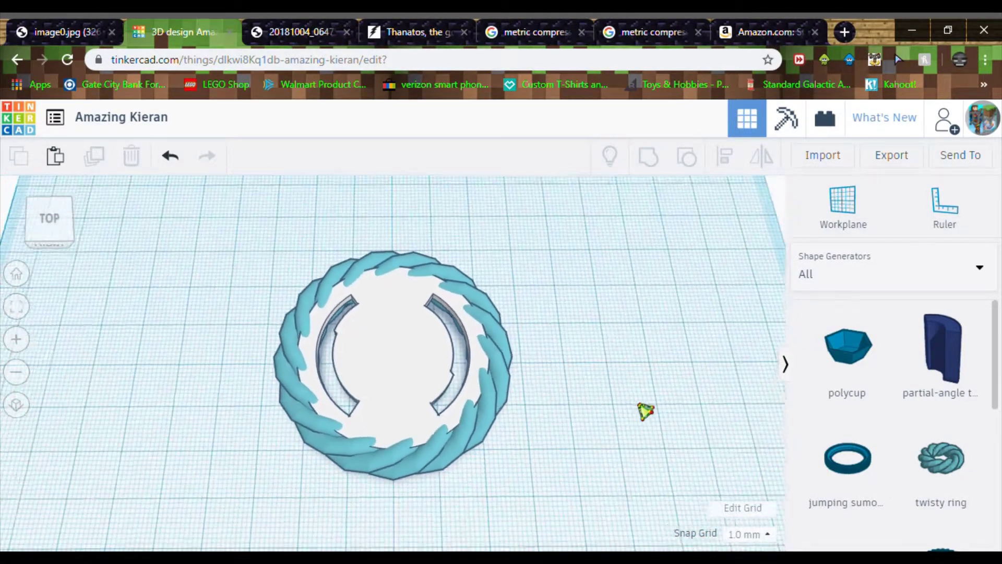
Step: Select the twisty ring, try 1 twist, and set its number of twists to 2
left_click(488, 429)
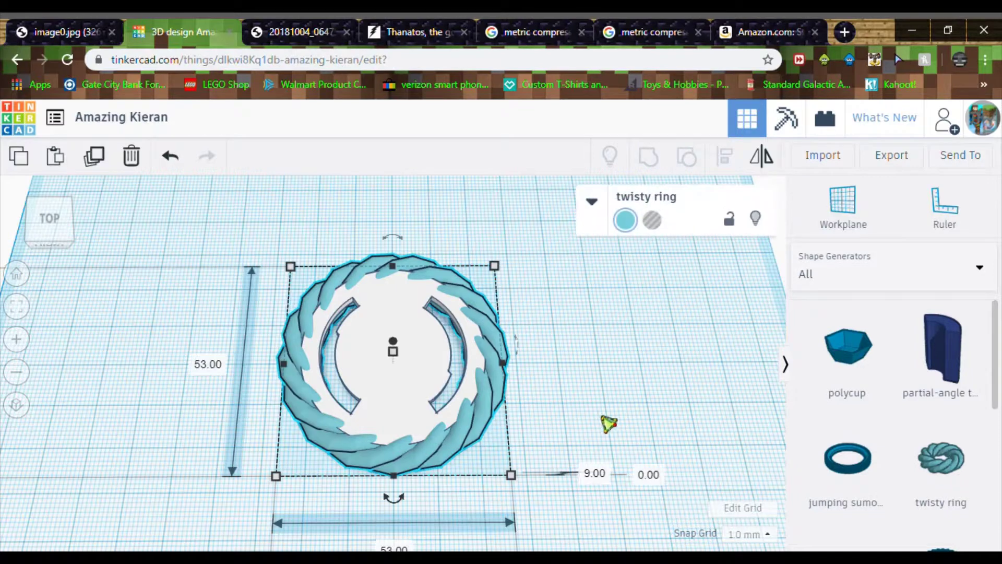
left_click(592, 200)
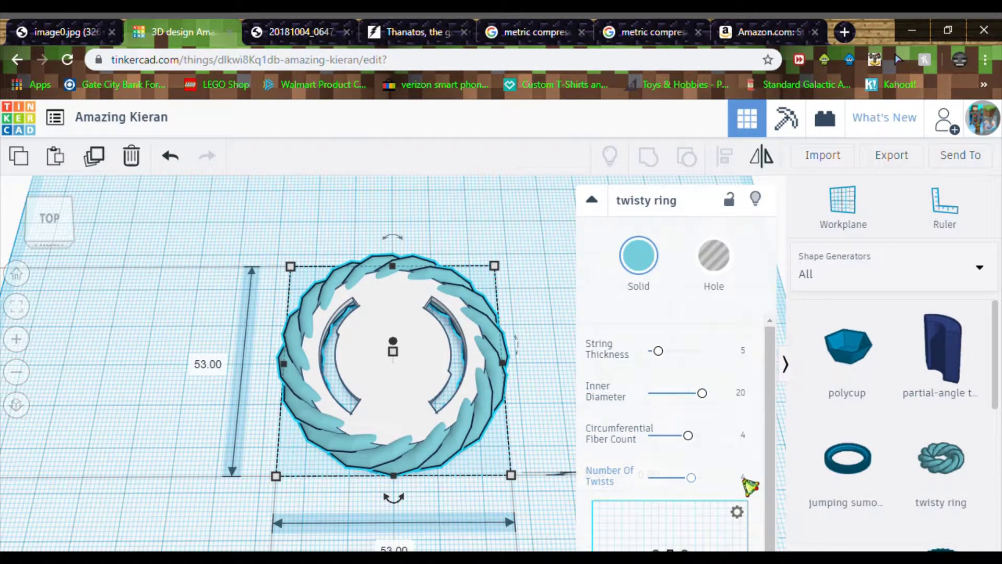
left_click(746, 478)
key("Return")
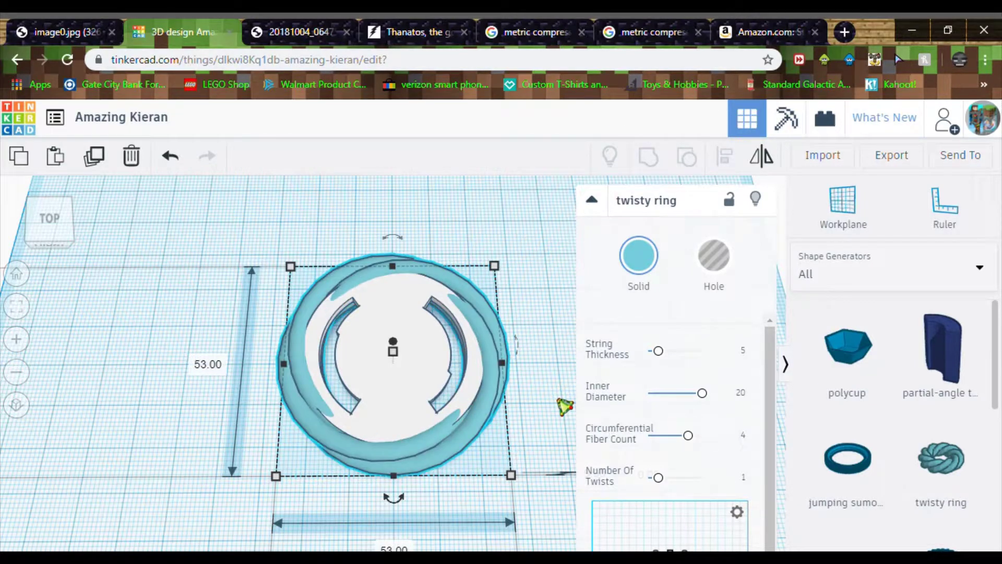
right_click_drag(563, 407, 564, 429)
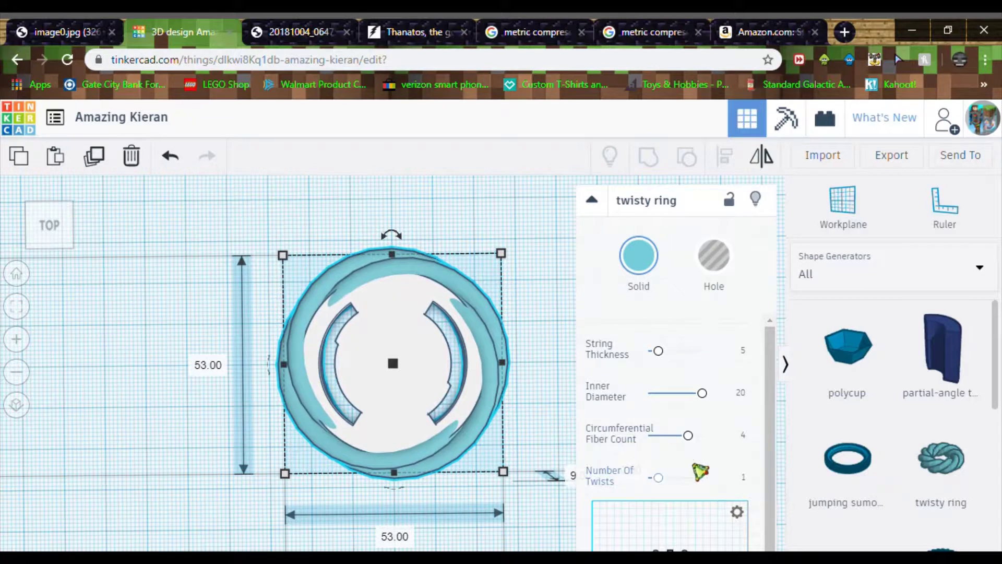
left_click(746, 479)
key("Return")
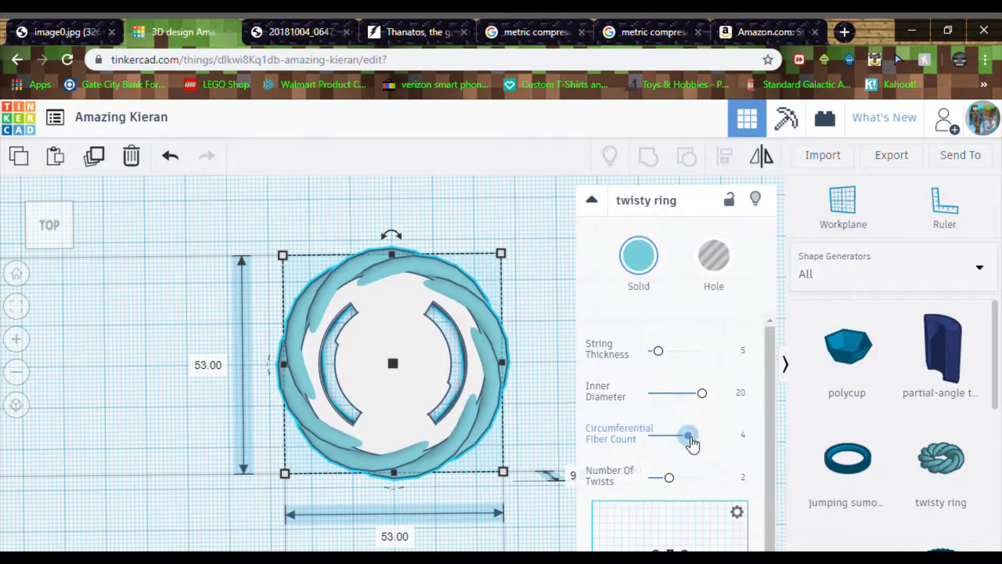
Step: Try circumferential fiber counts of 2 and 5 on the twisty ring and return the count to 4
left_click_drag(689, 439, 665, 443)
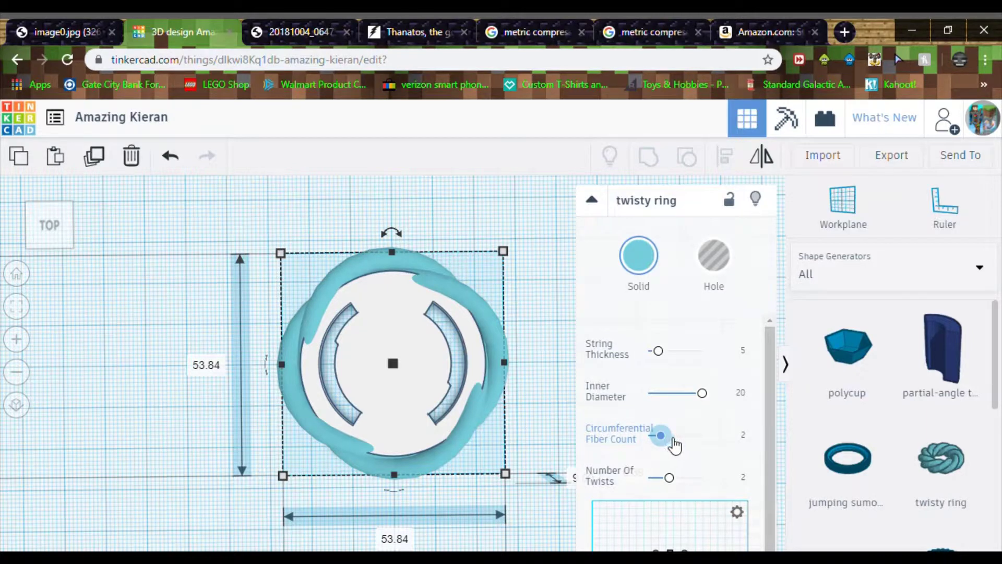
left_click_drag(675, 444, 708, 445)
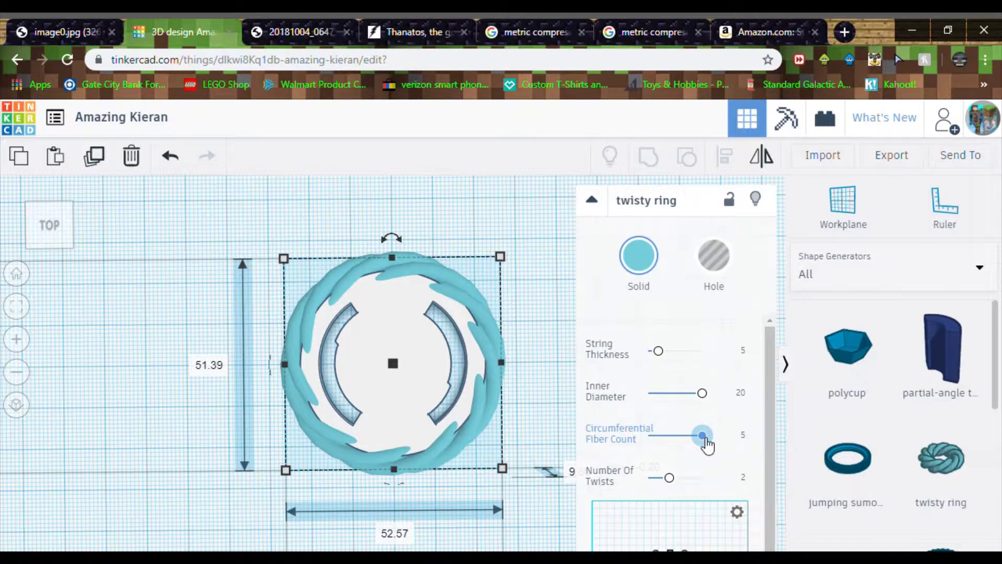
left_click_drag(708, 445, 701, 446)
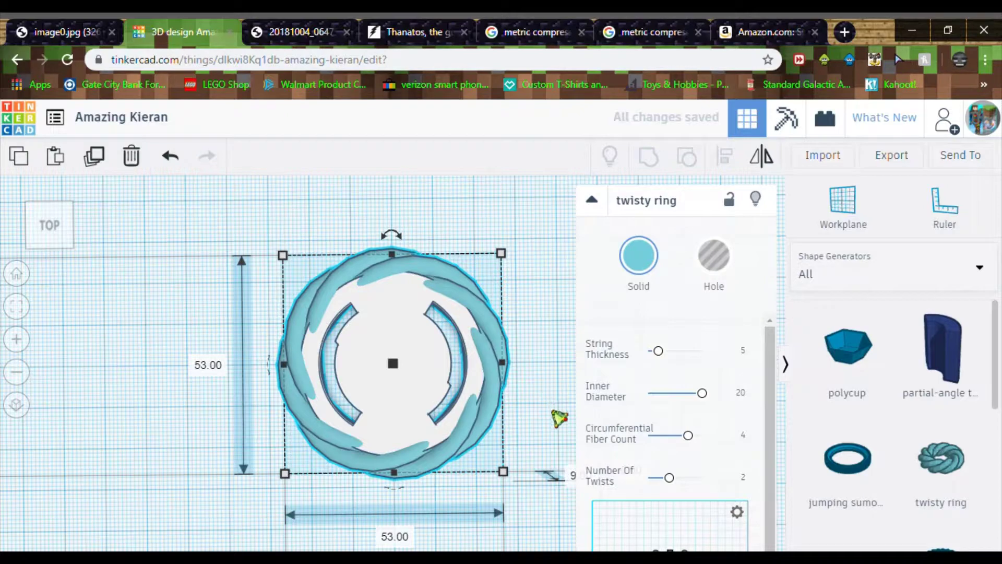
Step: Examine the two-twist ring around the disc at an angle, from the front and from above
right_click_drag(559, 416, 554, 373)
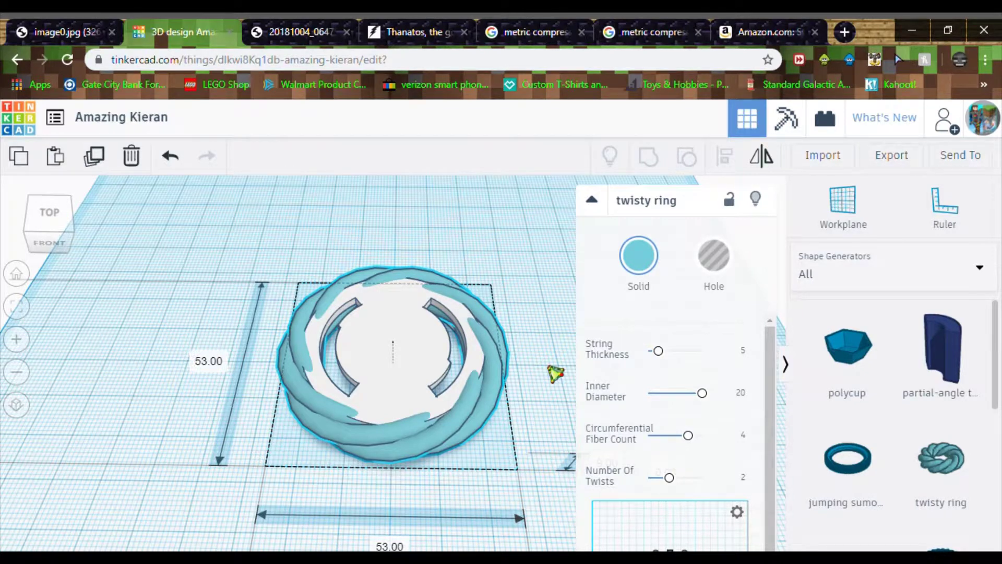
right_click_drag(555, 374, 558, 389)
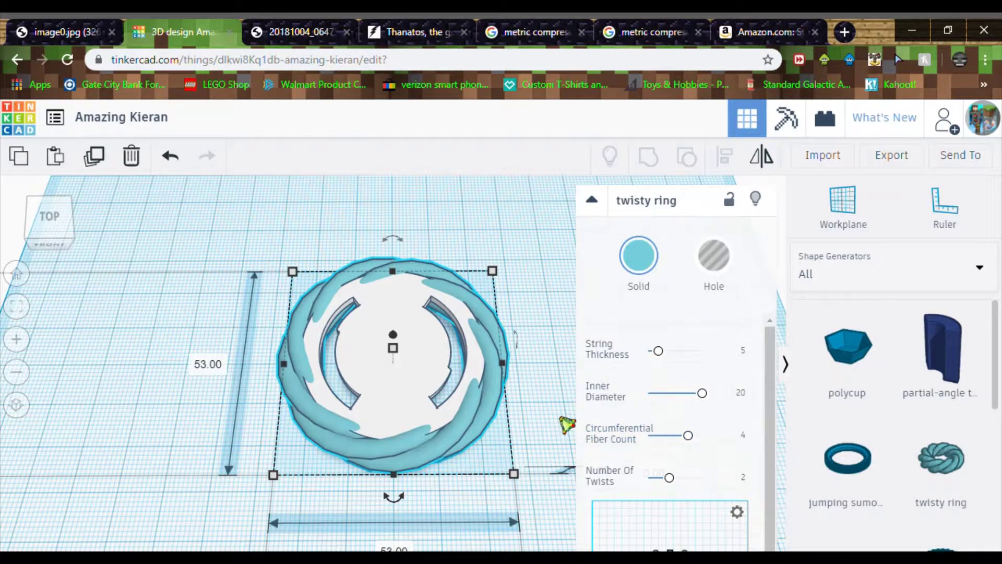
right_click_drag(568, 425, 559, 476)
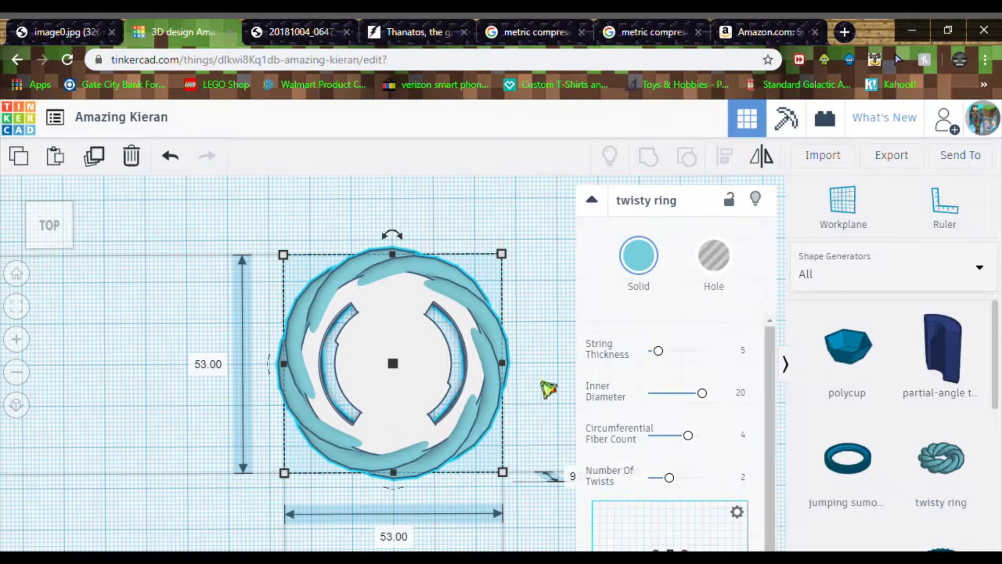
right_click_drag(560, 454, 563, 342)
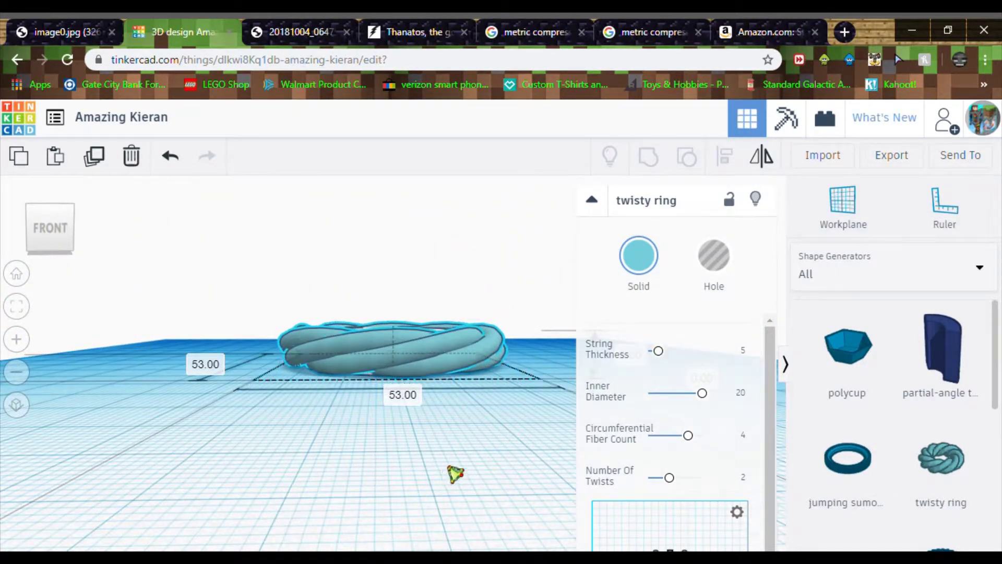
right_click_drag(454, 474, 304, 479)
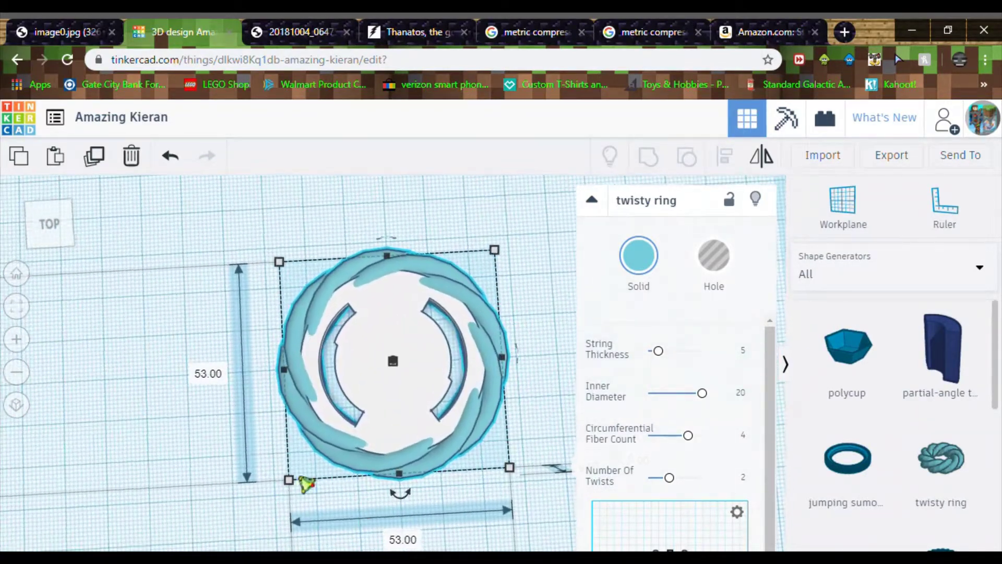
Step: Switch to orthographic view and enlarge the twisty ring to 54 mm in both width and length
left_click(29, 404)
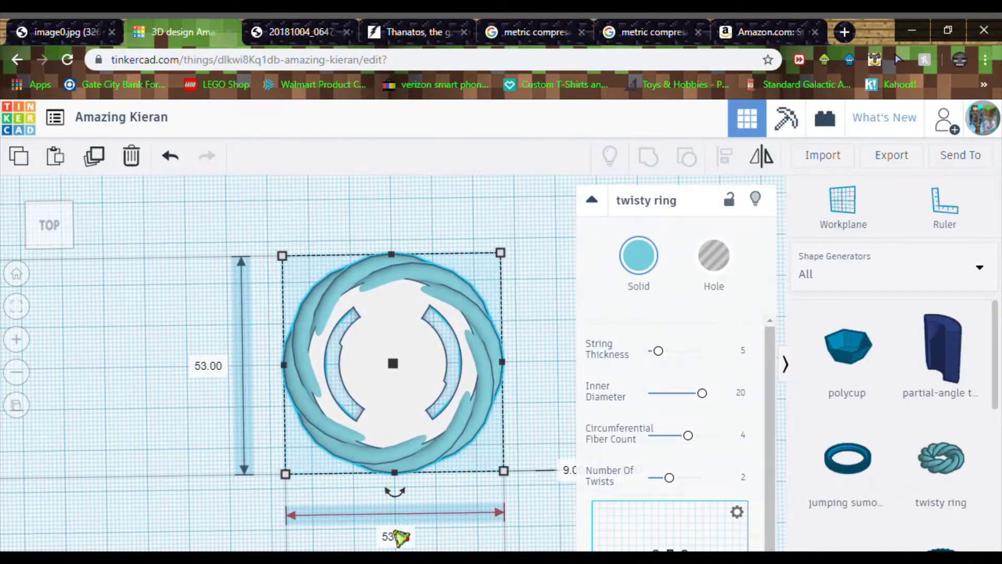
left_click(399, 537)
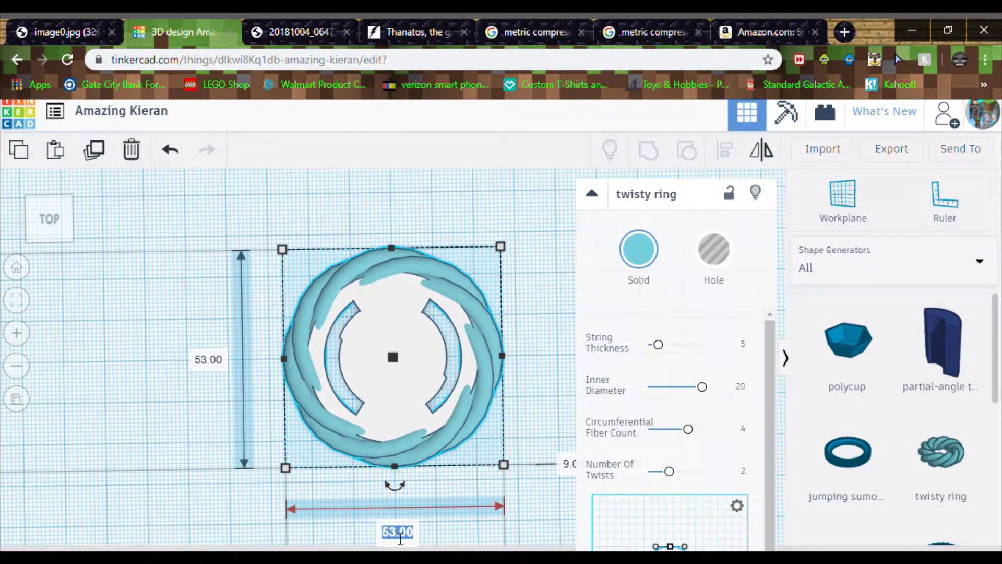
type("54")
key("Return")
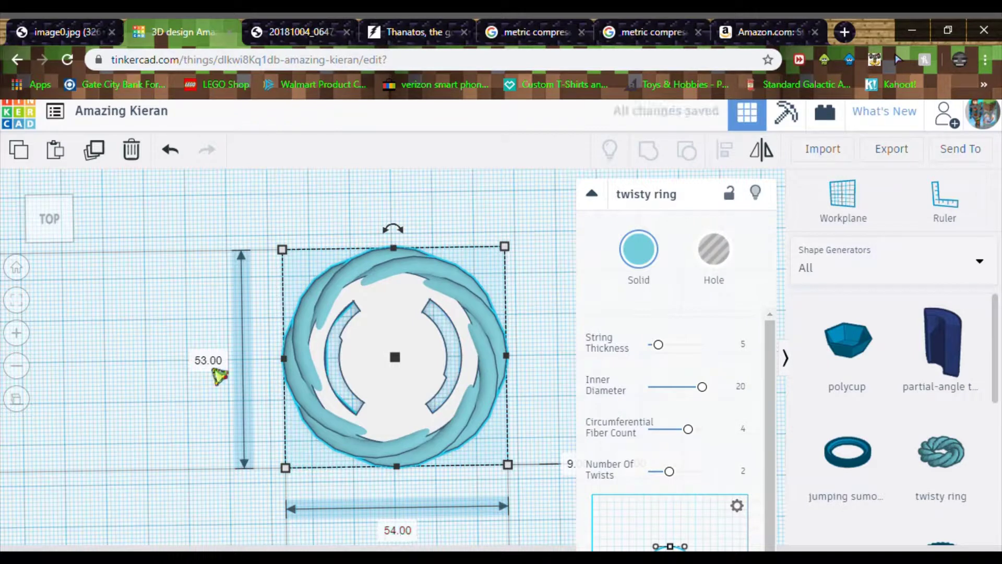
left_click(208, 371)
type("54")
key("Return")
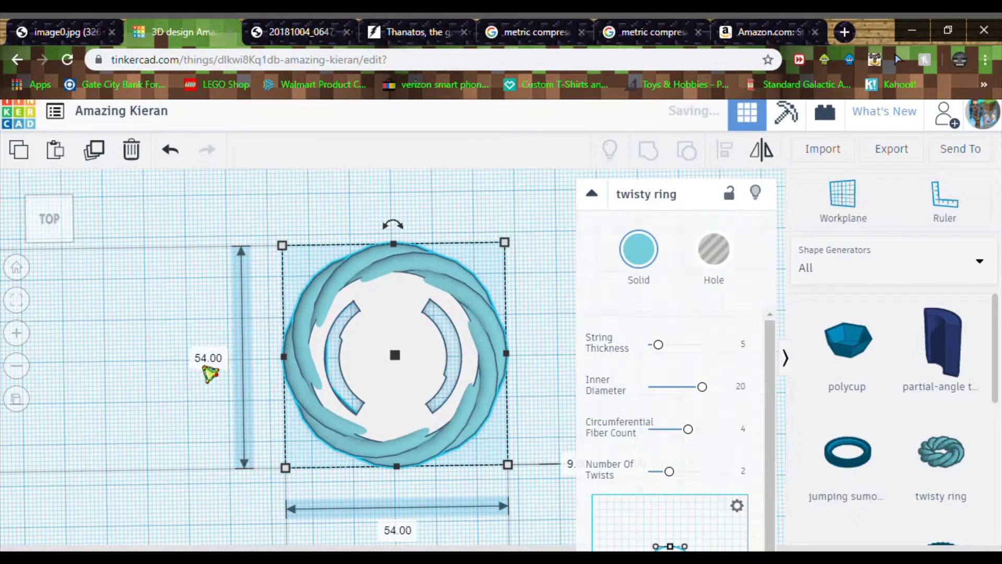
Step: Select the enlarged ring together with the disc, align them on both horizontal centres, and clear the selection
left_click_drag(315, 221, 428, 412)
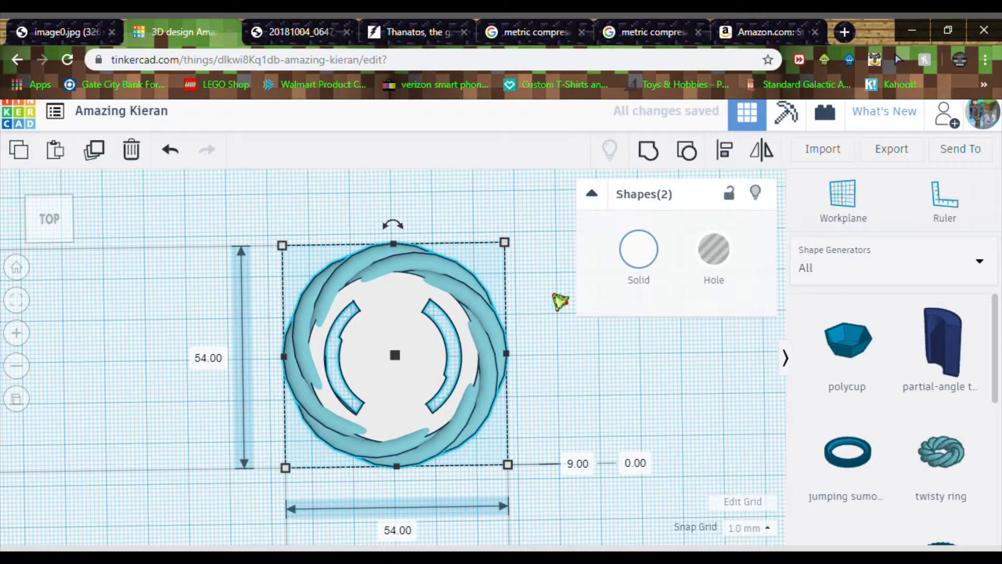
left_click(725, 151)
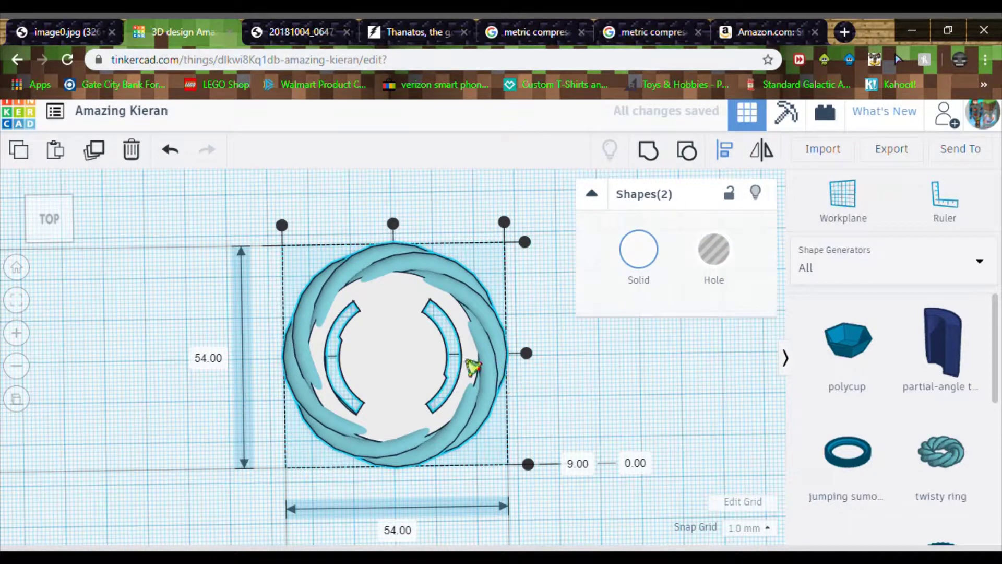
left_click(500, 357)
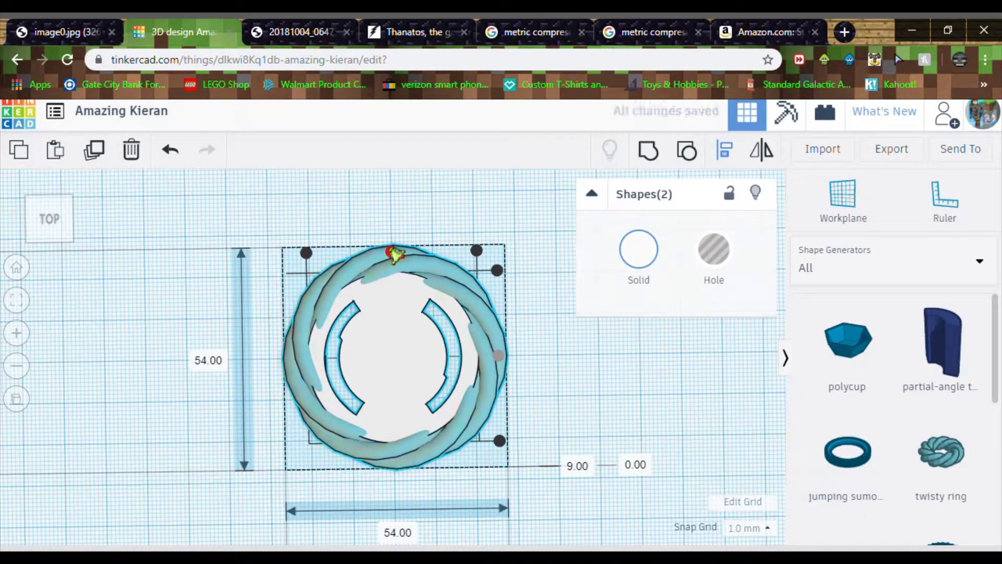
left_click(394, 253)
left_click(568, 391)
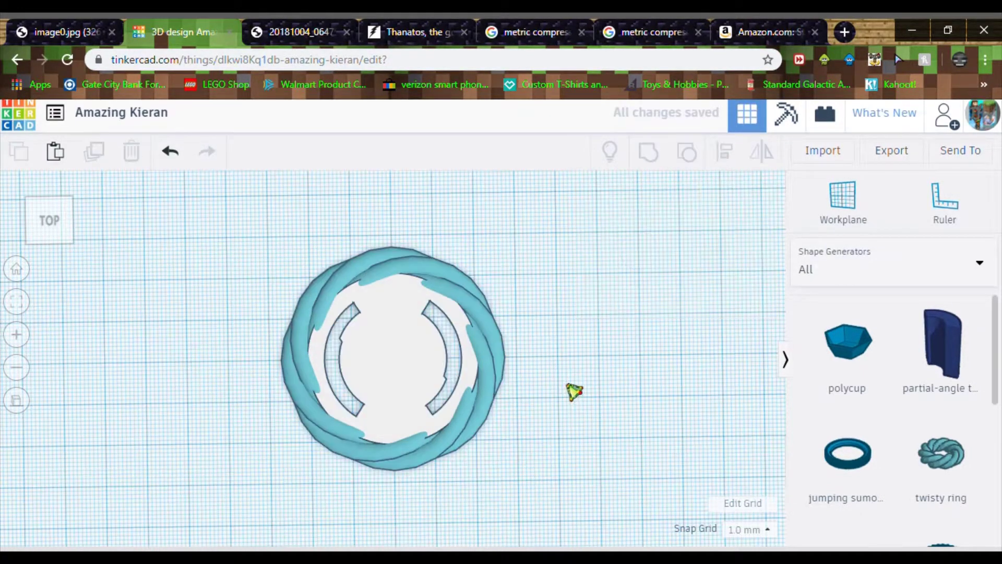
Step: Switch to perspective view and place an awquard trapezoid from page 10 of the Shape Generators beside the twisty ring
left_click(17, 400)
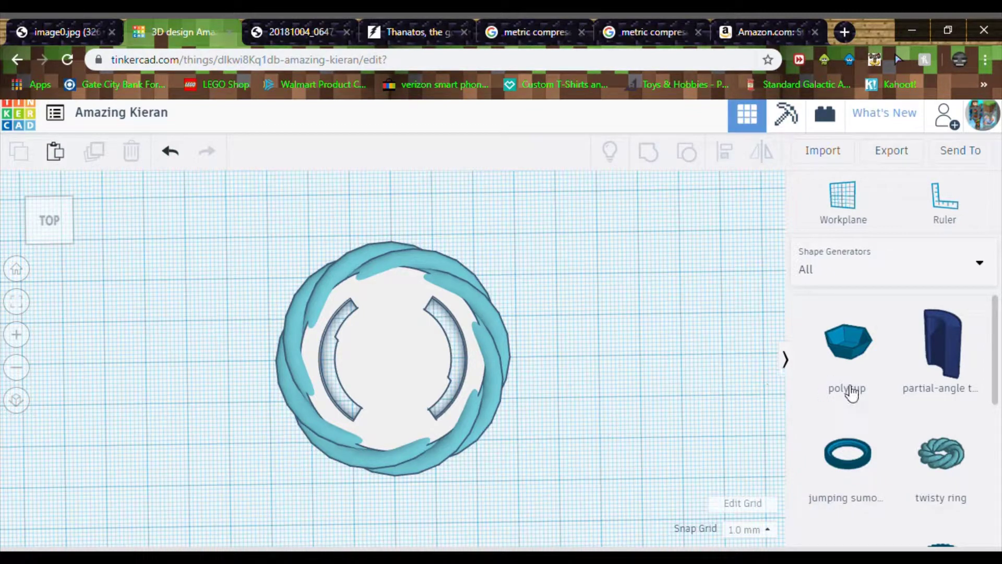
scroll(898, 340, "down", 6)
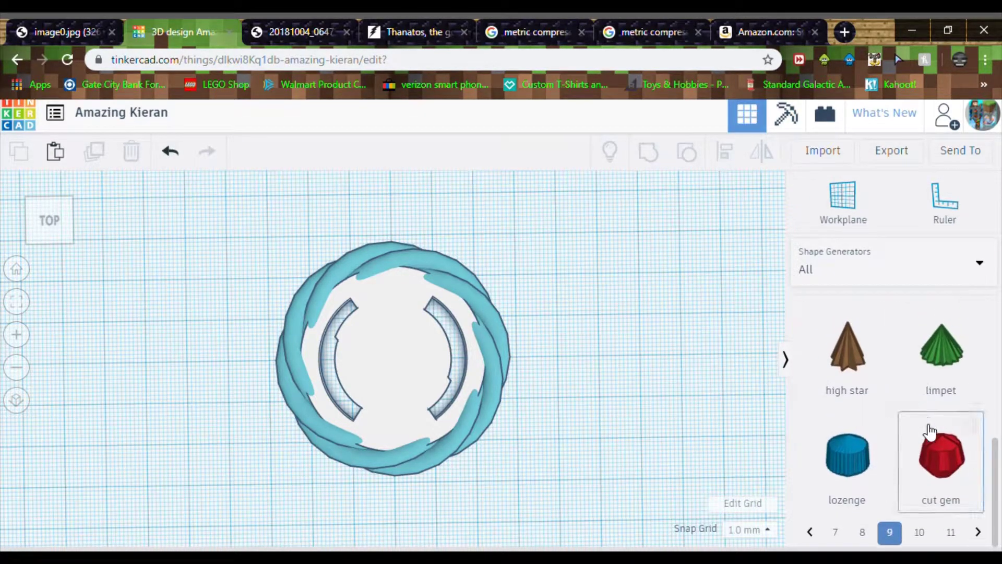
scroll(931, 434, "up", 6)
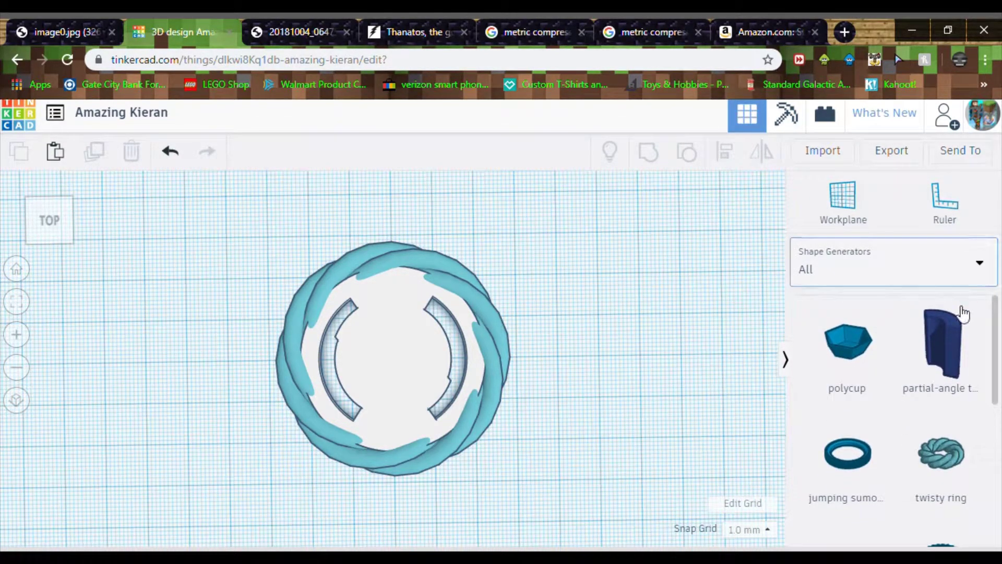
scroll(966, 345, "down", 6)
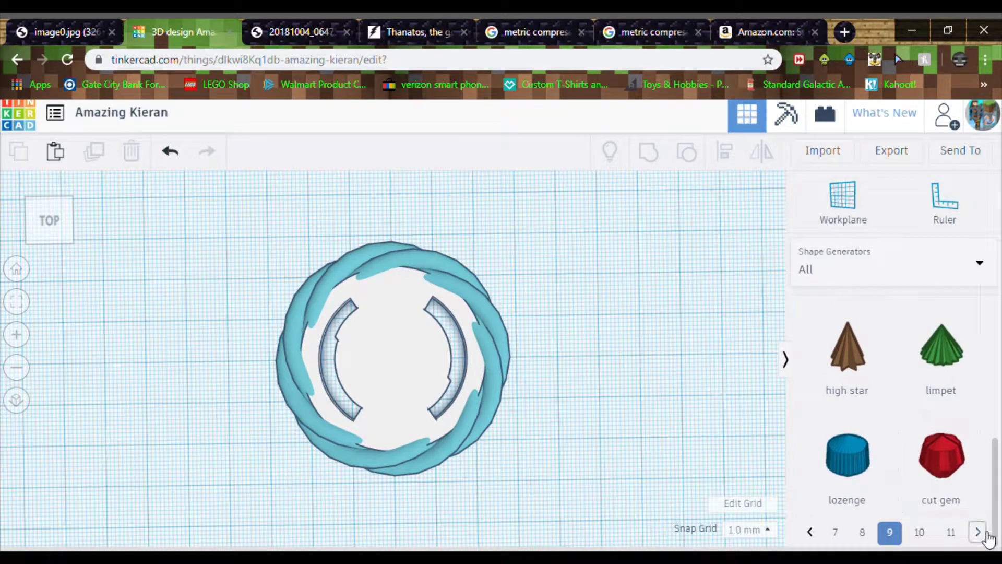
scroll(939, 418, "down", 3)
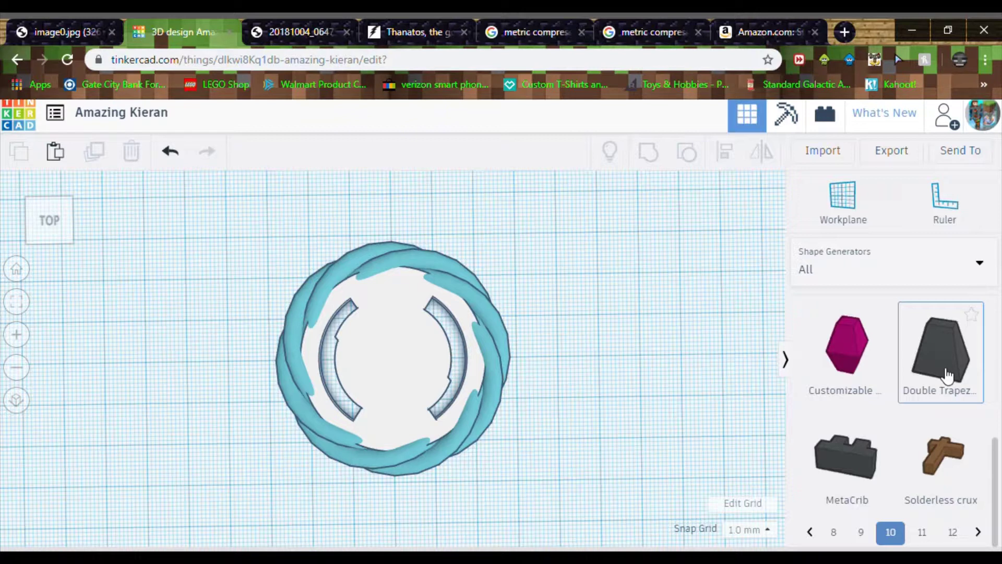
scroll(945, 397, "up", 4)
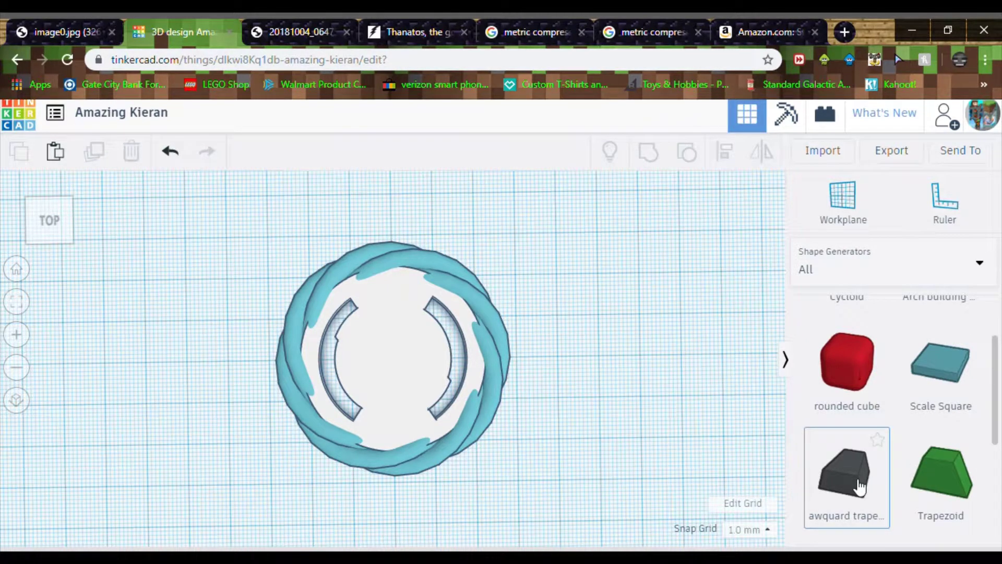
left_click_drag(858, 486, 585, 442)
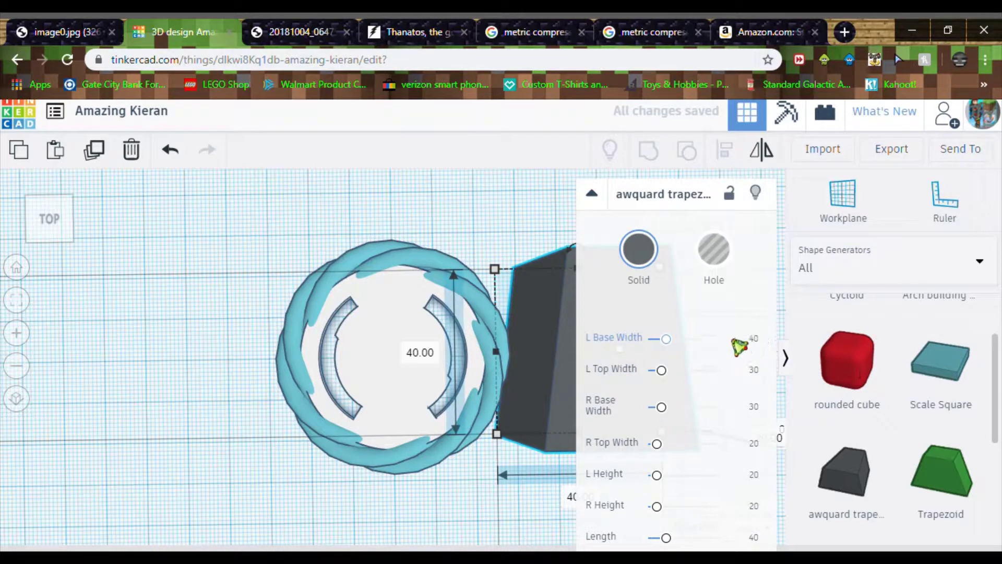
Step: Set the awquard trapezoid's L Base Width to 8 and its L Top Width to 0.5
left_click(758, 339)
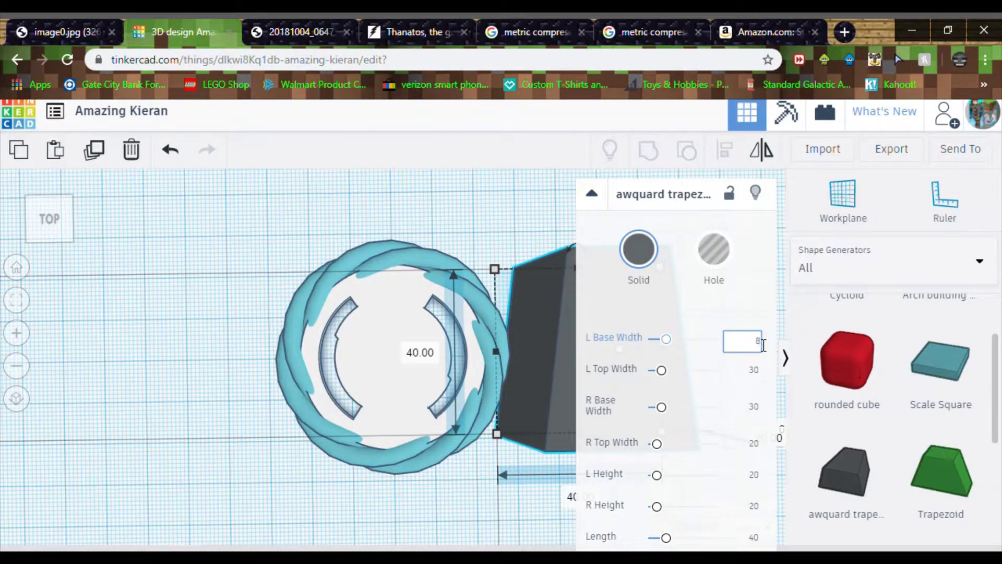
key("Return")
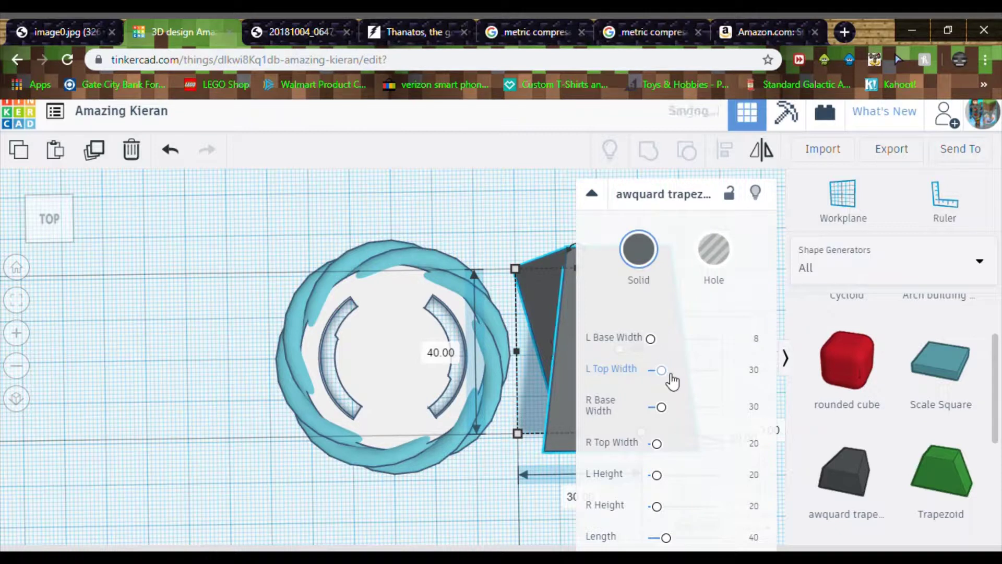
left_click(736, 375)
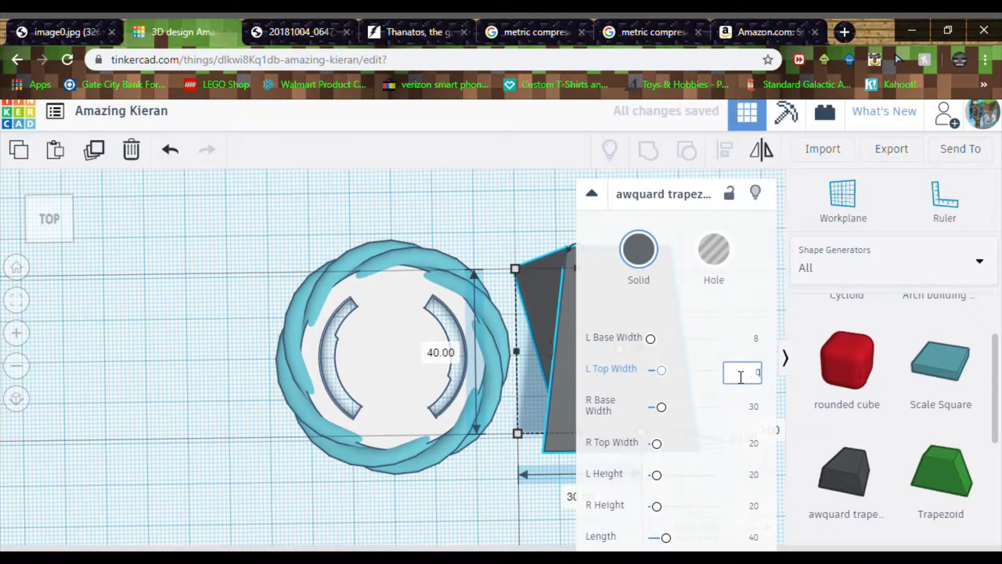
key("Return")
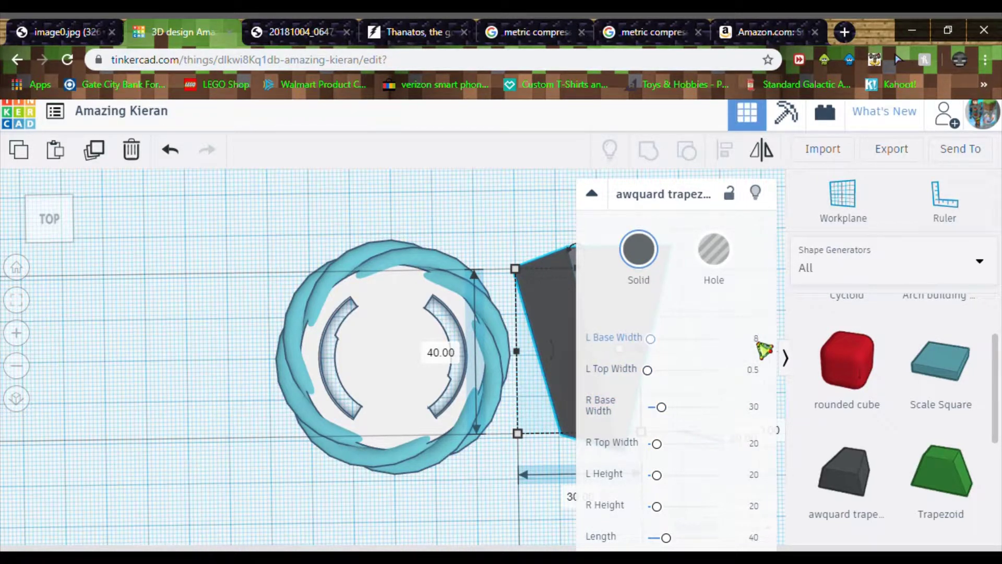
left_click(758, 342)
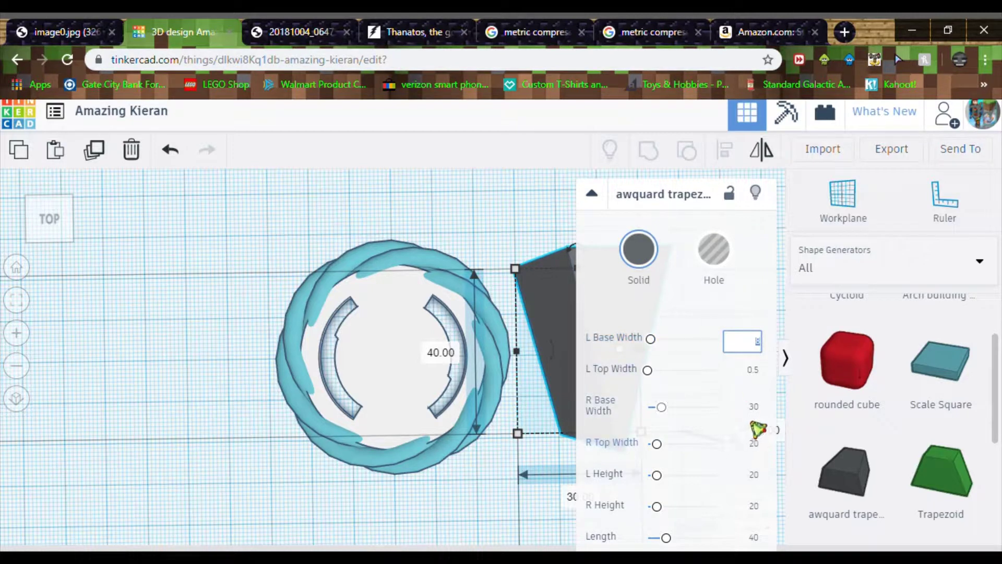
left_click(758, 410)
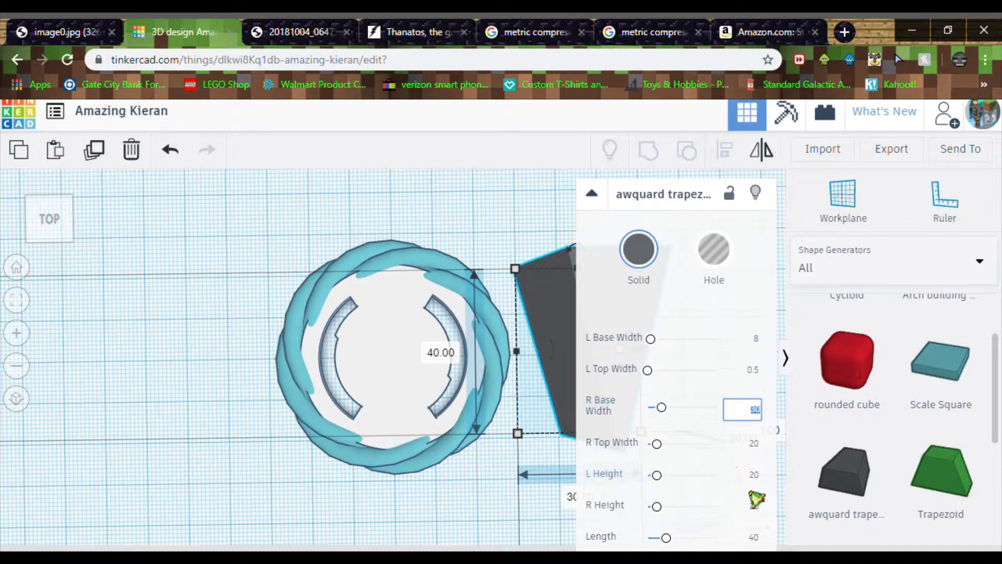
left_click(762, 479)
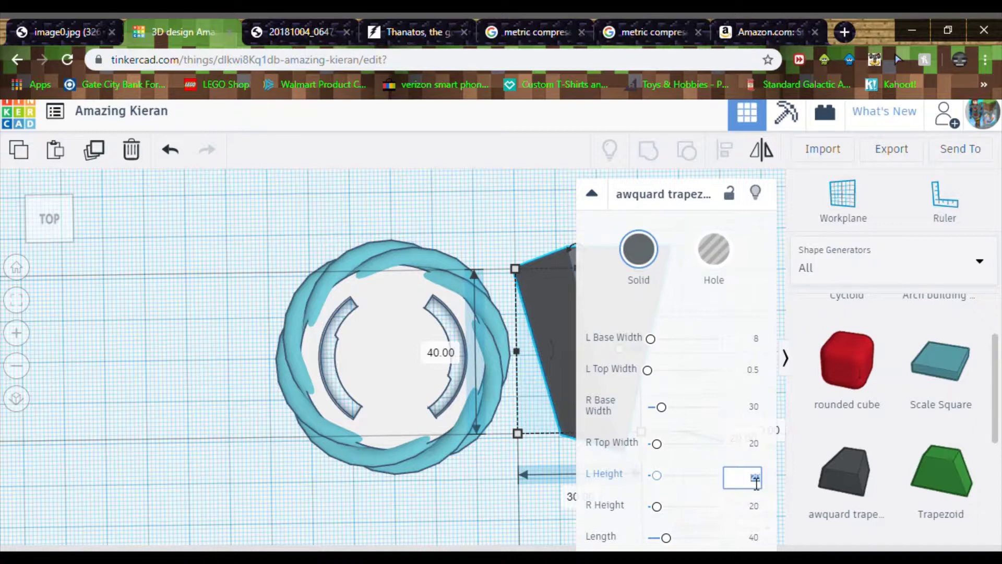
scroll(449, 488, "down", 5)
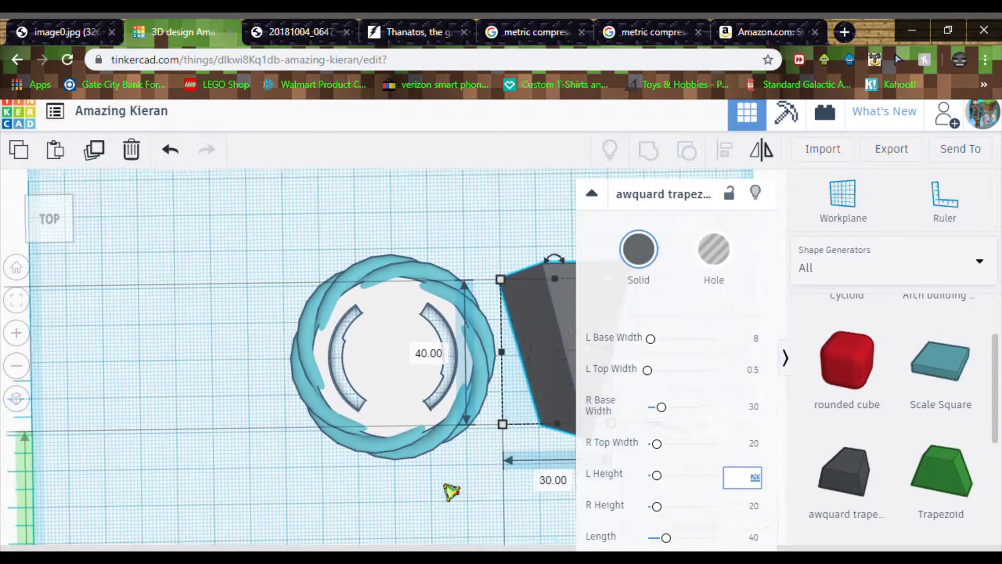
scroll(452, 491, "up", 4)
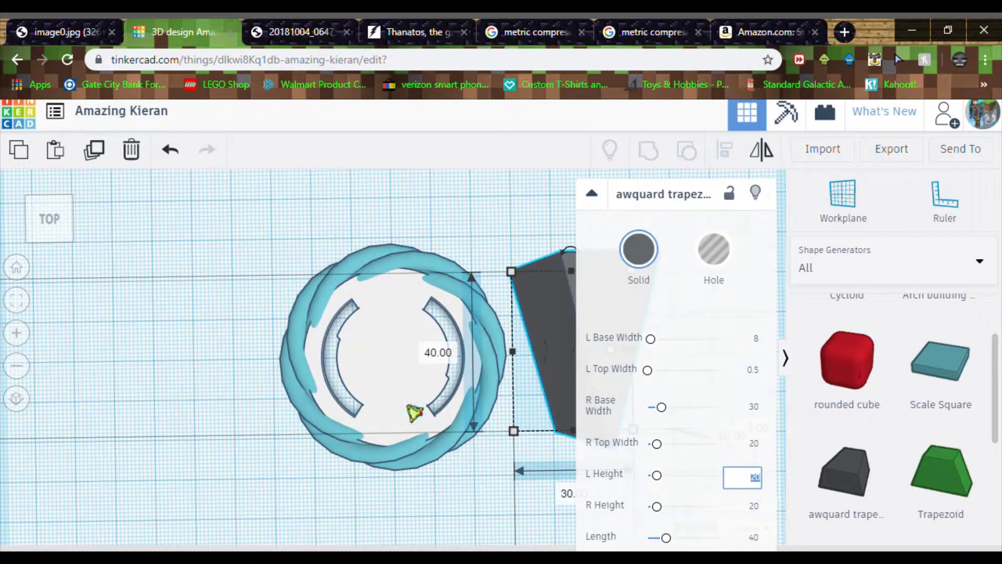
Step: Rename the design as "Splatoon Bey 1"
left_click(146, 118)
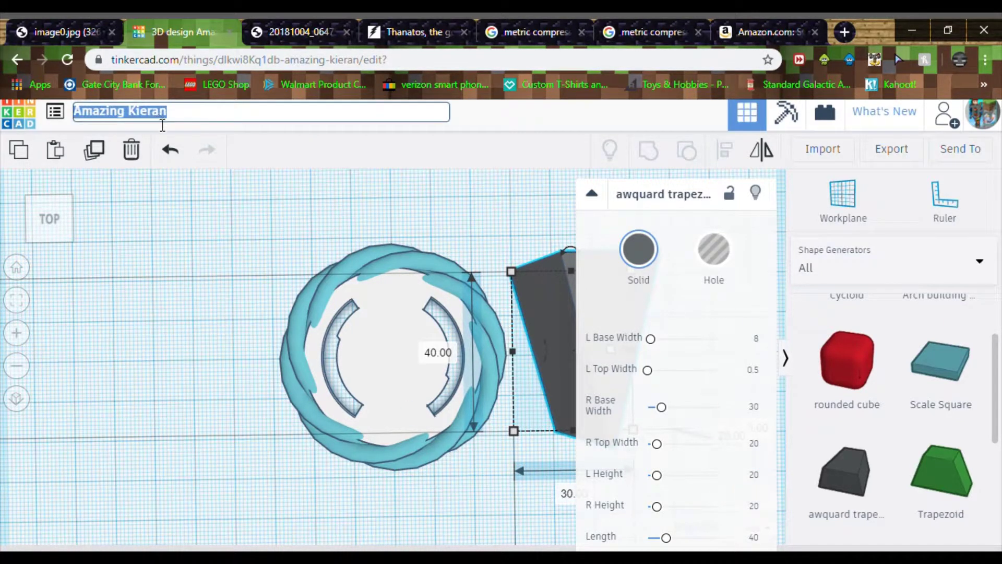
left_click(222, 124)
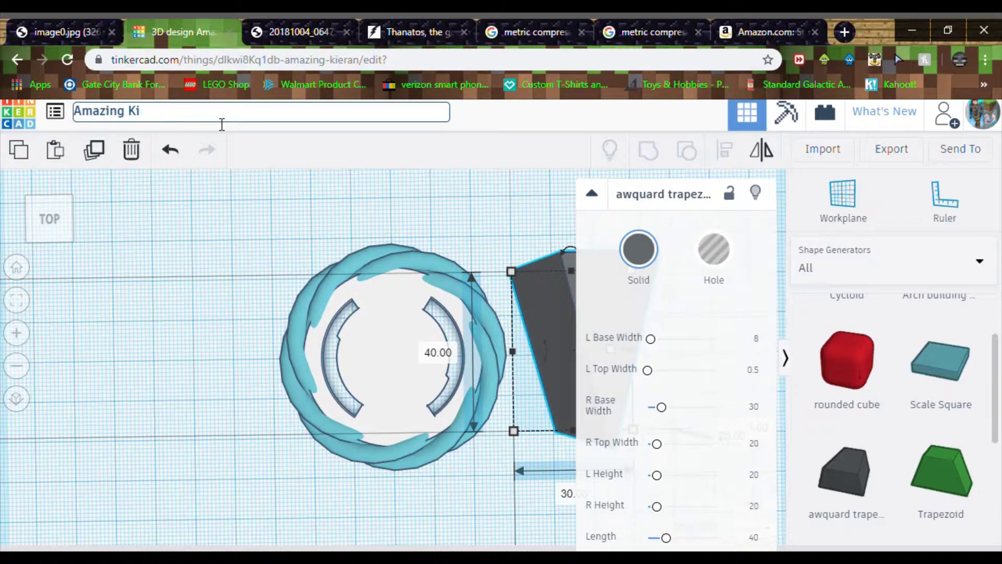
key("BackSpace")
key("BackSpace")
key("BackSpace")
key("BackSpace")
key("BackSpace")
key("BackSpace")
key("BackSpace")
key("BackSpace")
key("BackSpace")
key("BackSpace")
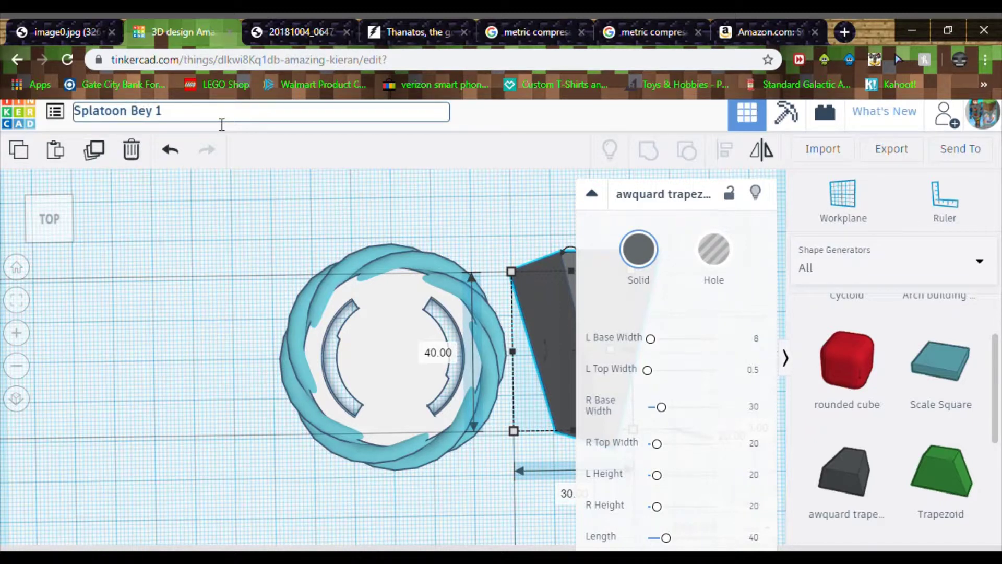
key("Return")
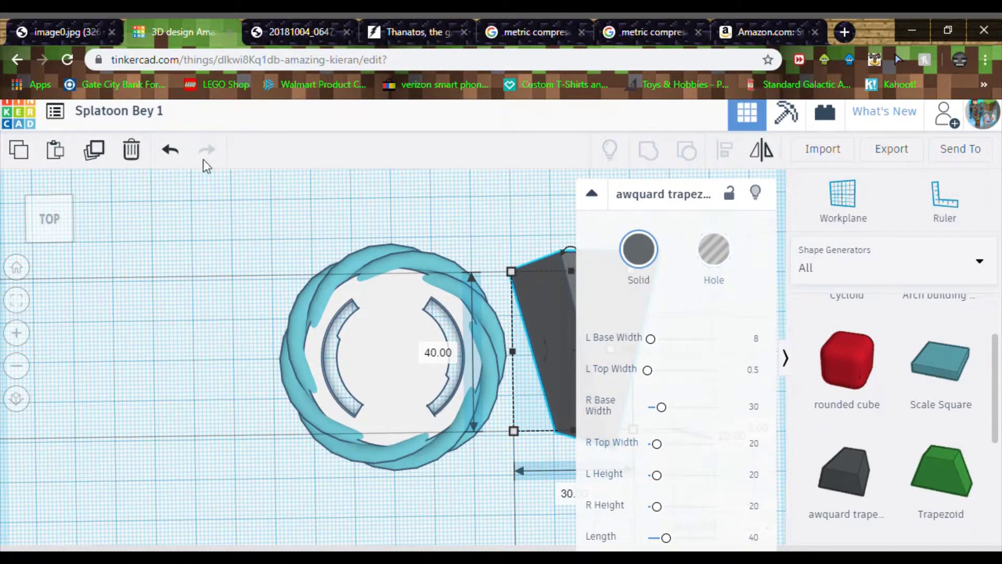
Step: Go back to the dashboard of recent designs and open the details of the Maelstrom Tiamat design
left_click(20, 124)
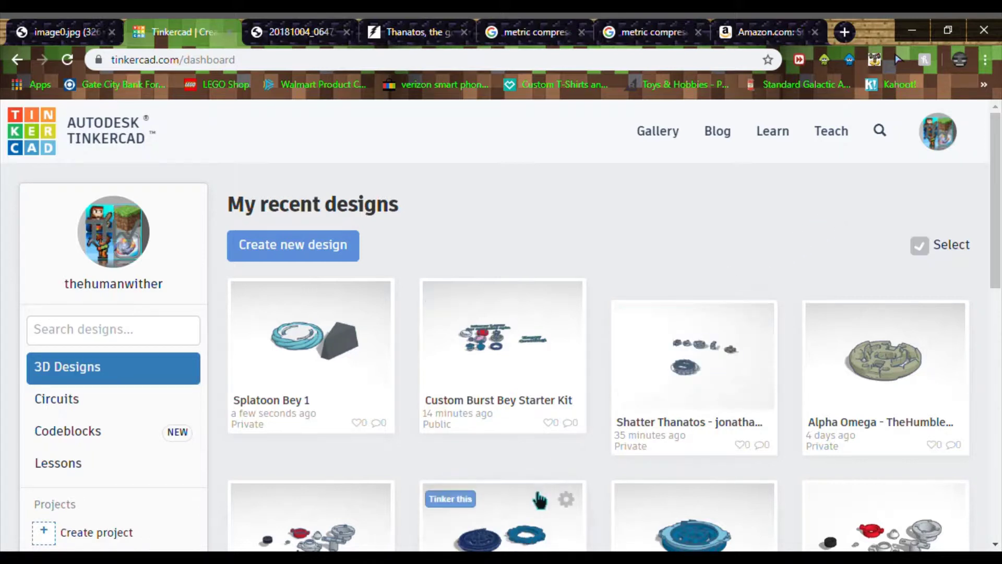
left_click(541, 504)
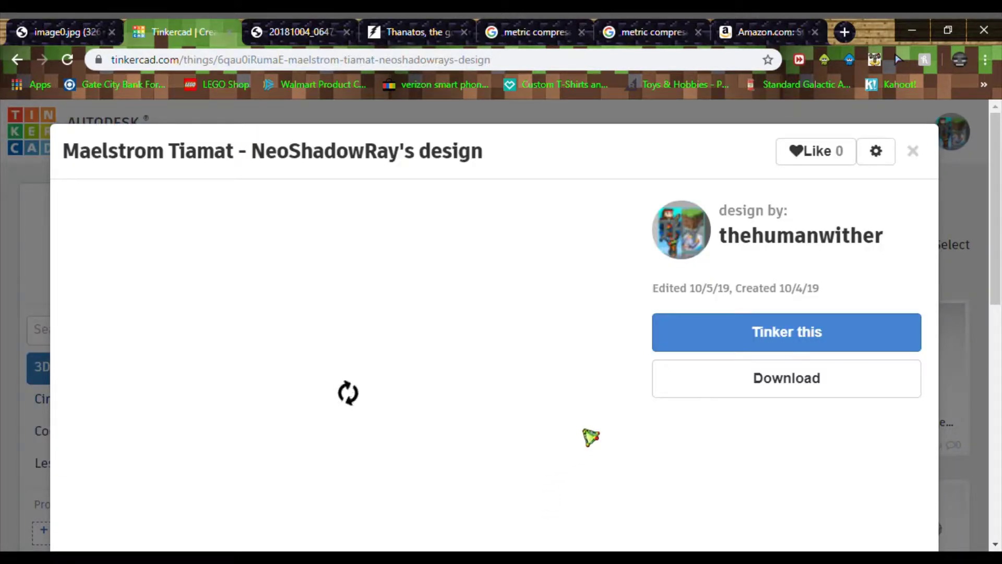
left_click(913, 151)
scroll(646, 396, "down", 3)
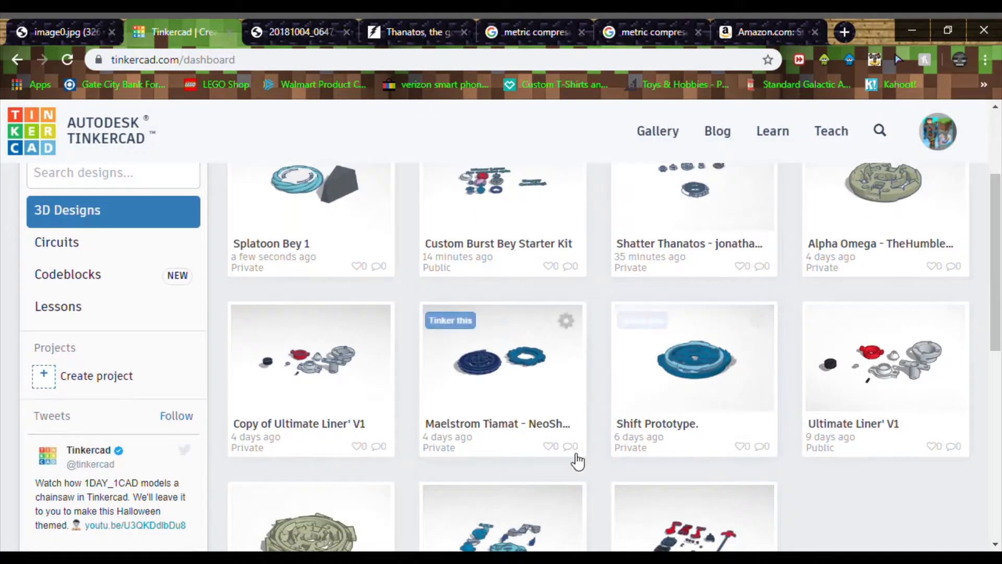
left_click(543, 381)
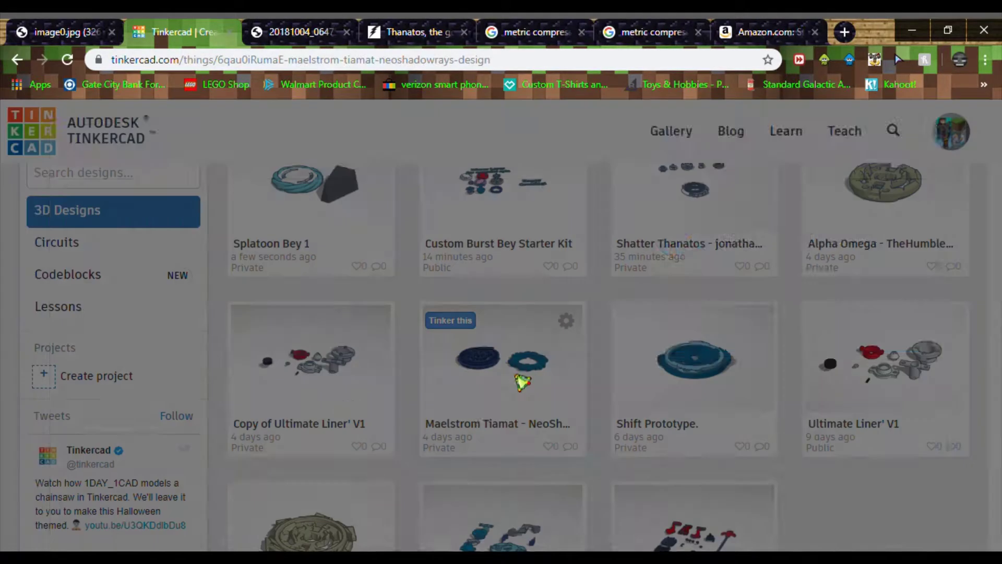
scroll(568, 427, "down", 1)
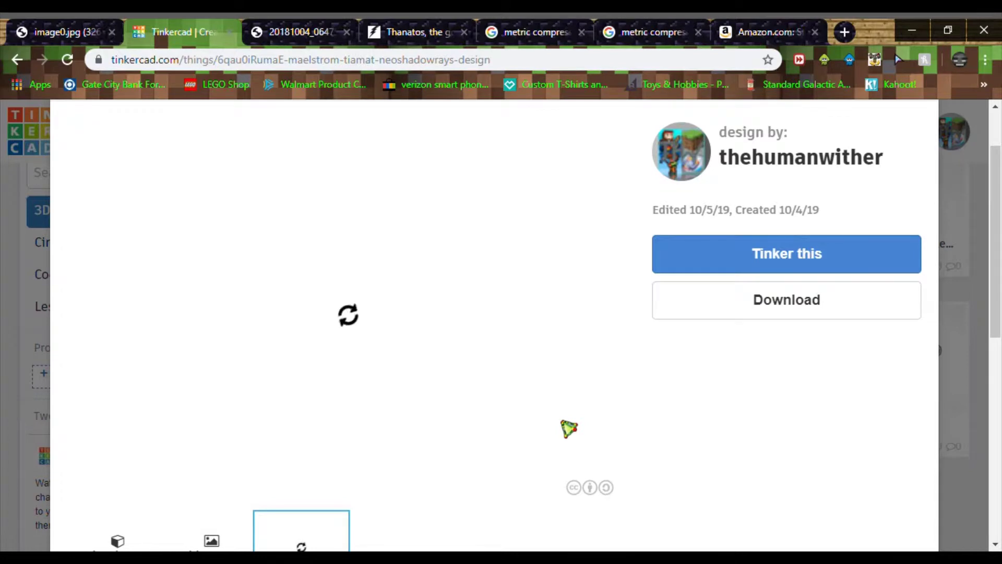
scroll(568, 427, "up", 1)
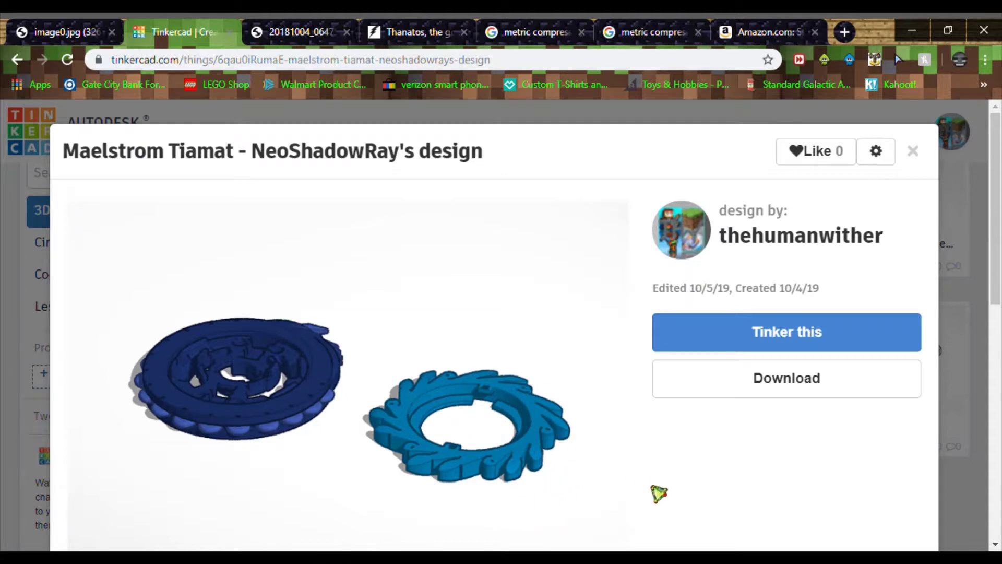
scroll(658, 493, "down", 3)
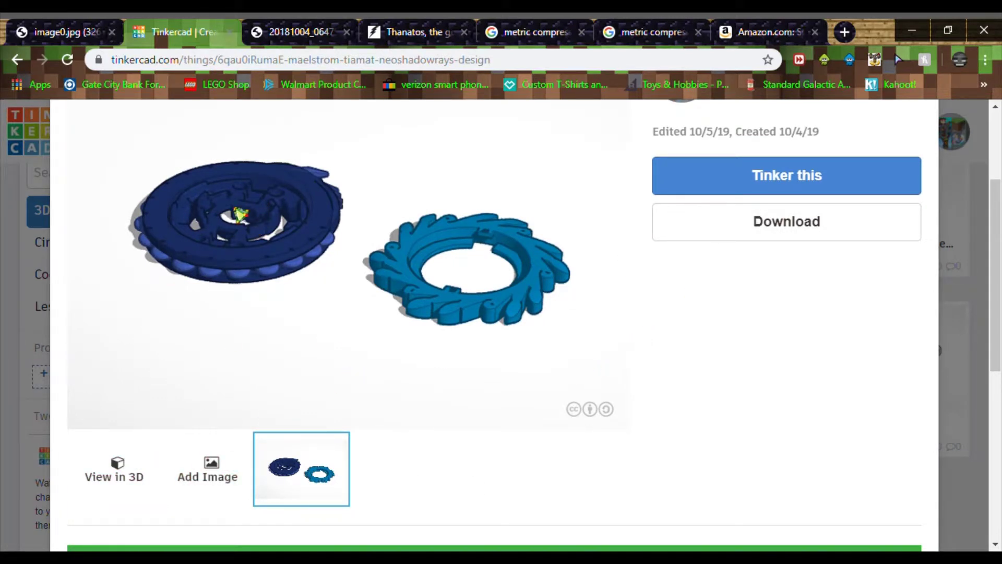
Step: View the Maelstrom Tiamat design in 3D, examine its dark blue layer and toothed ring from above, and close the details
left_click(119, 475)
scroll(123, 473, "down", 7)
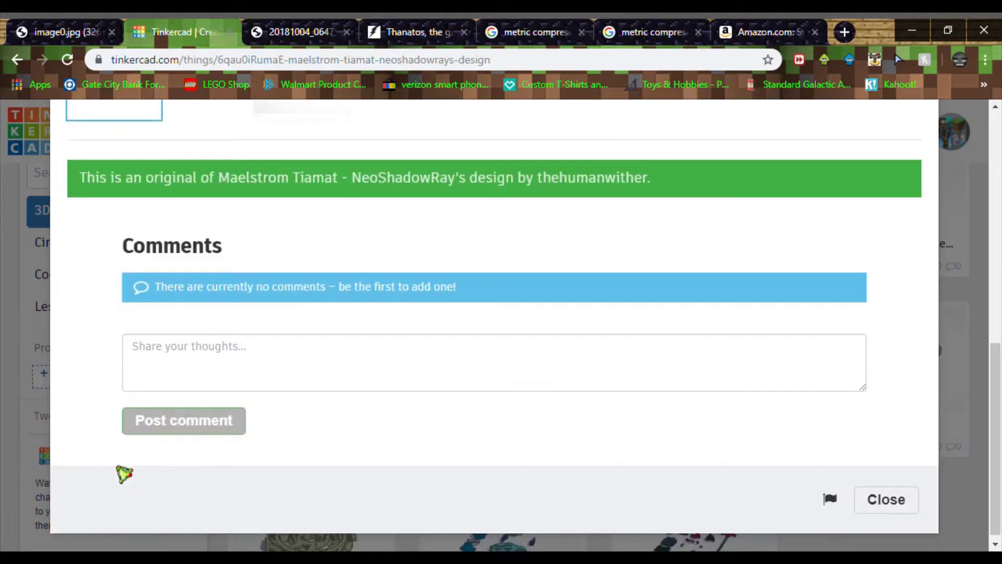
scroll(573, 435, "up", 10)
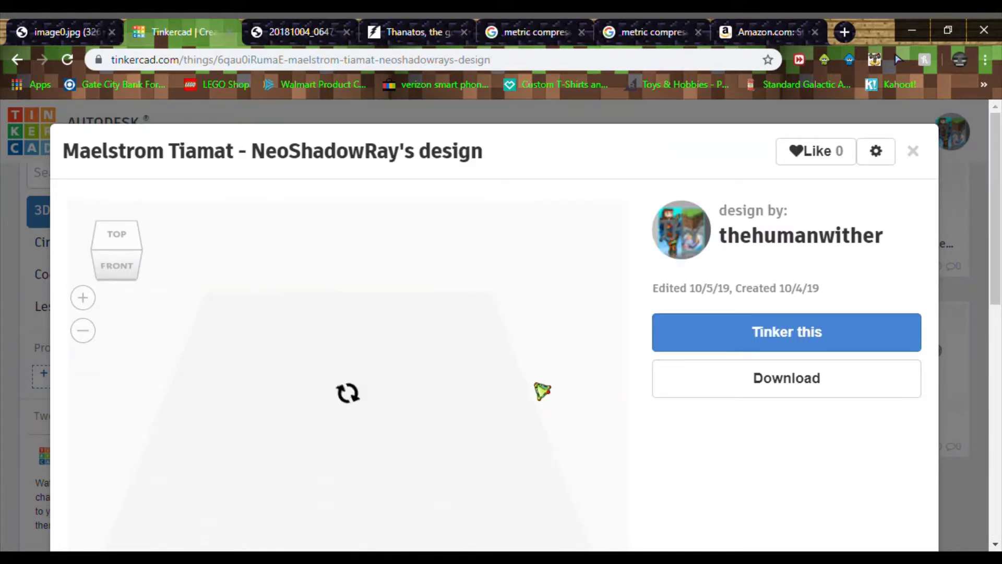
scroll(600, 435, "down", 2)
scroll(612, 441, "up", 2)
scroll(612, 441, "down", 2)
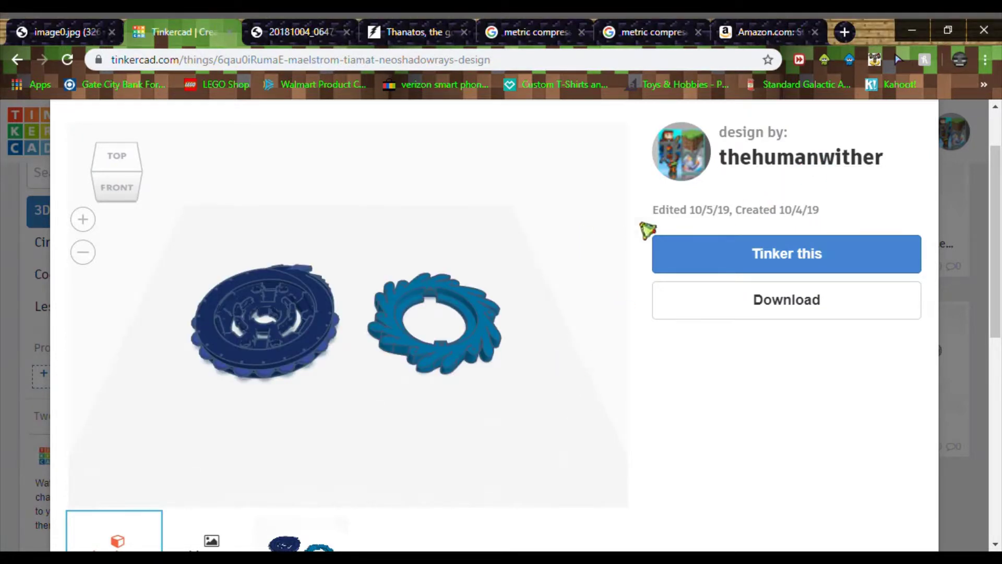
scroll(754, 456, "up", 2)
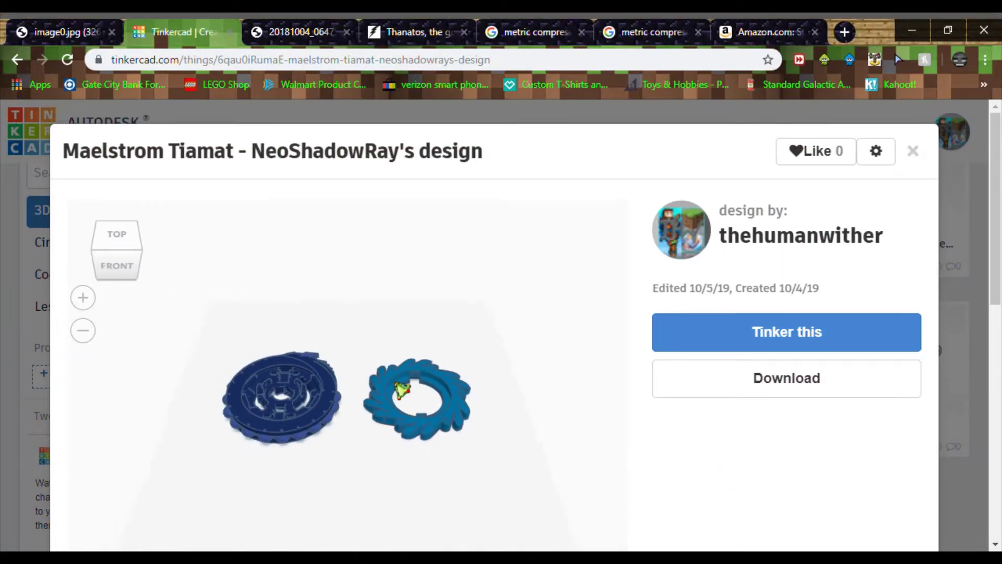
left_click(114, 235)
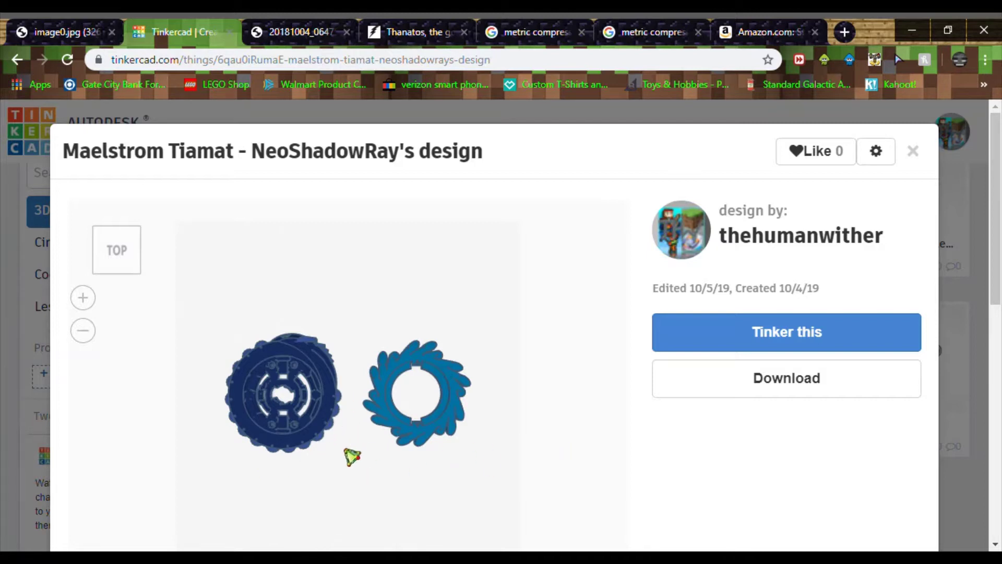
left_click_drag(349, 461, 330, 510)
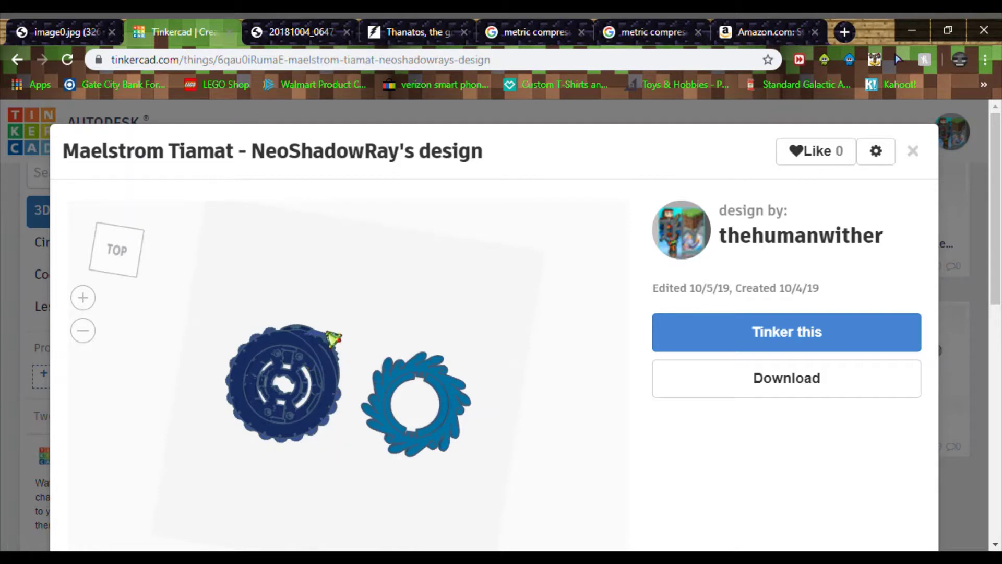
left_click_drag(320, 426, 342, 465)
scroll(240, 418, "down", 3)
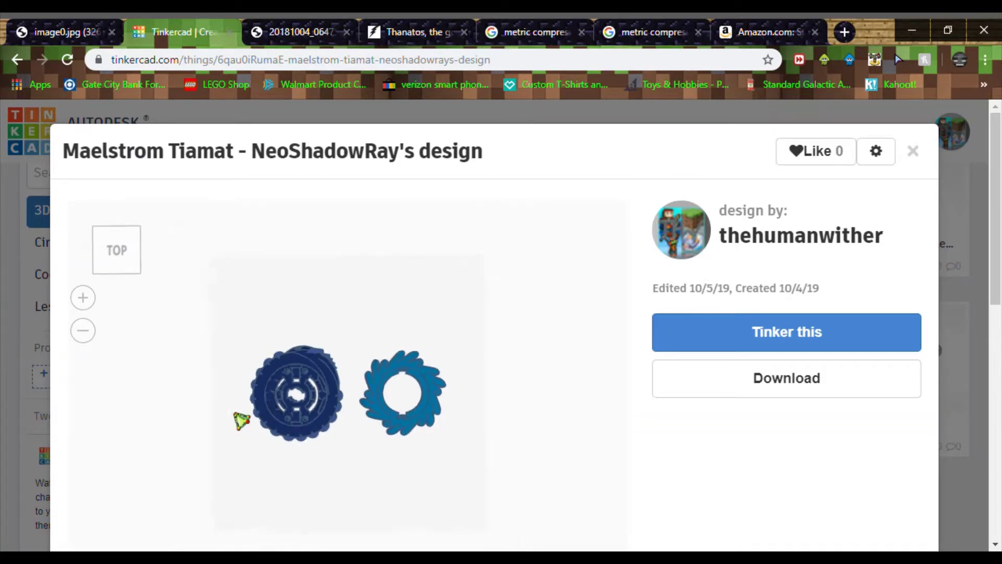
left_click(913, 151)
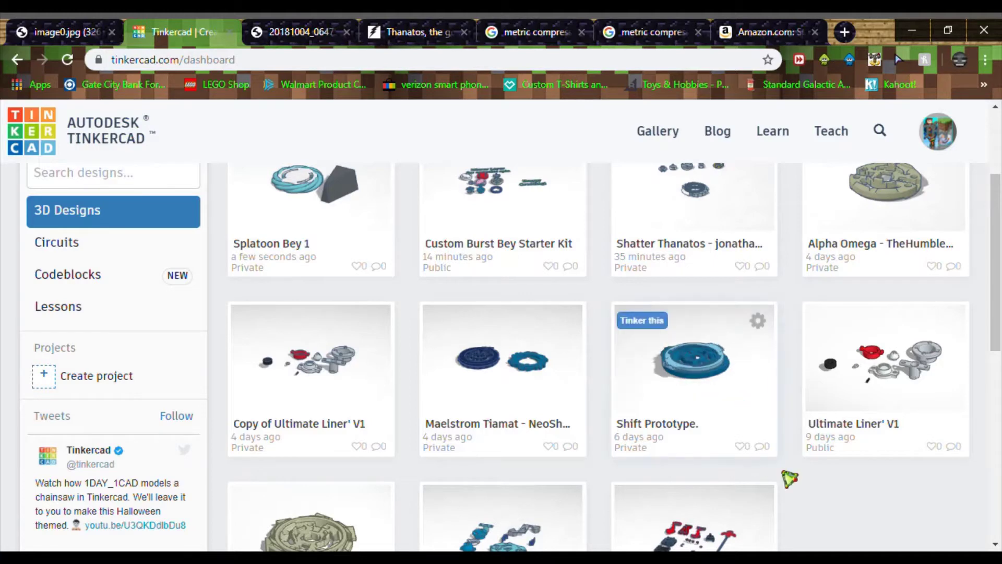
Step: Open the details of the Shift Prototype design, look over its page, and close the details
left_click(713, 360)
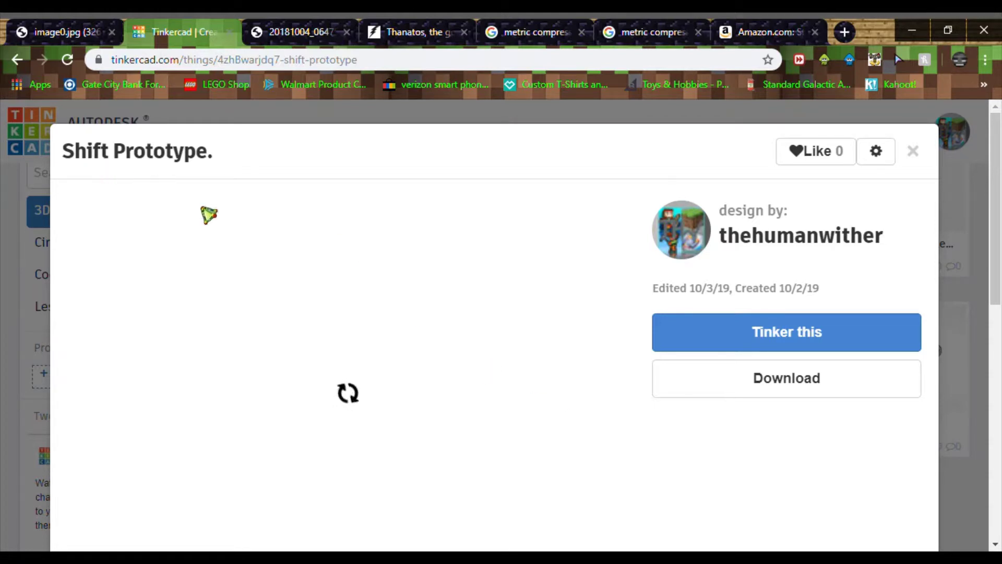
scroll(653, 459, "down", 3)
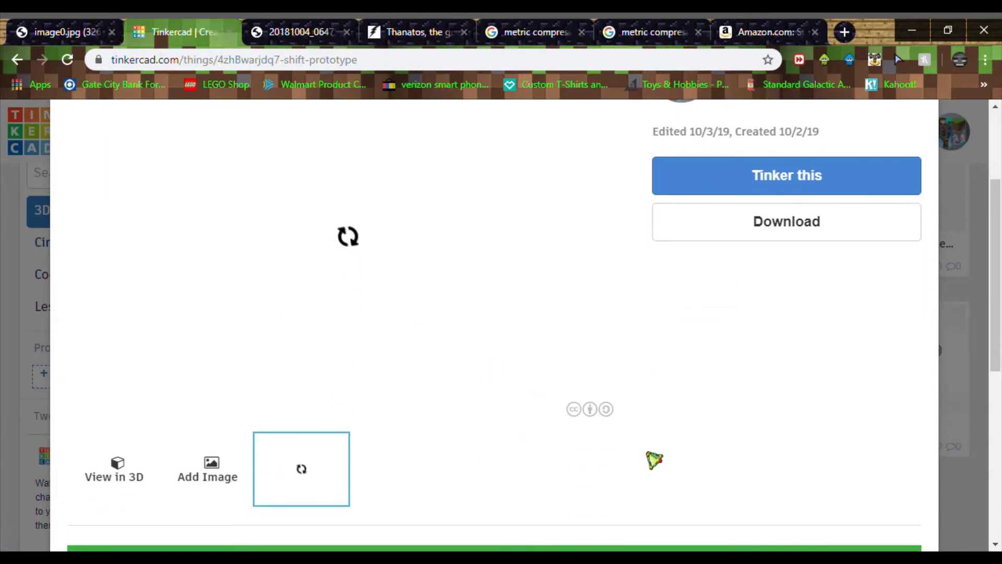
scroll(653, 459, "up", 3)
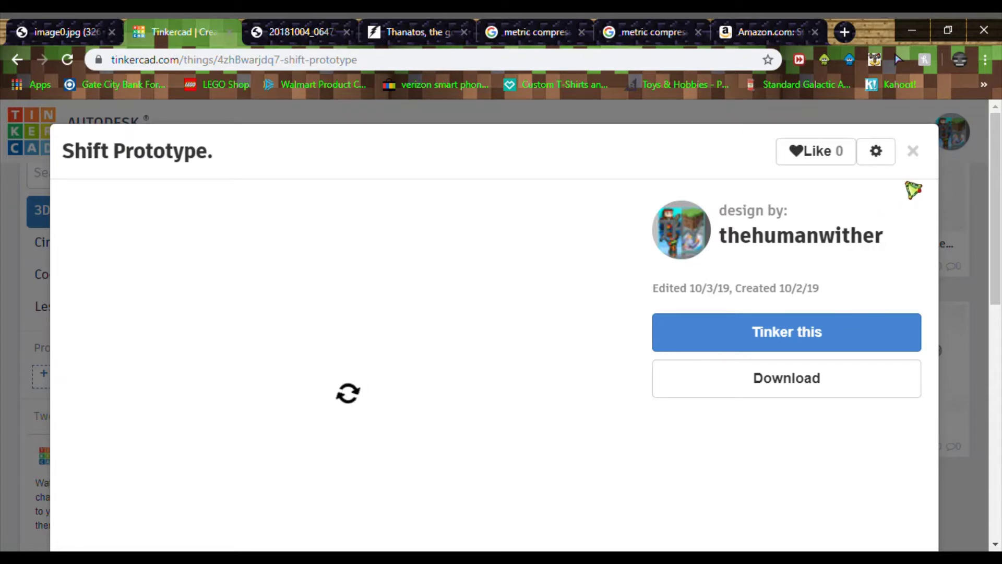
left_click(914, 153)
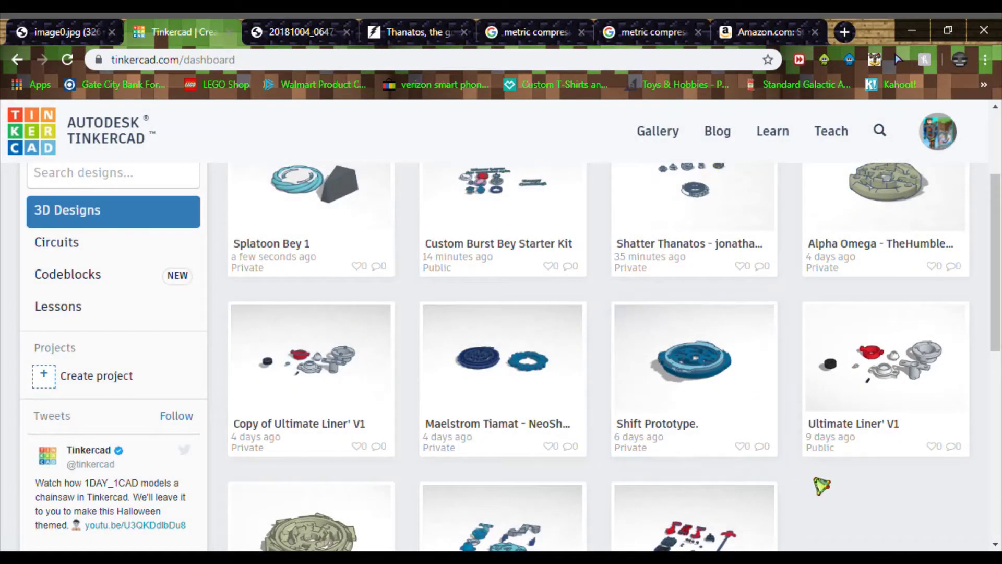
Step: Open the details of the Ultimate Liner' V1 design, examine its separate driver parts in the preview image, and close the details
scroll(821, 485, "down", 2)
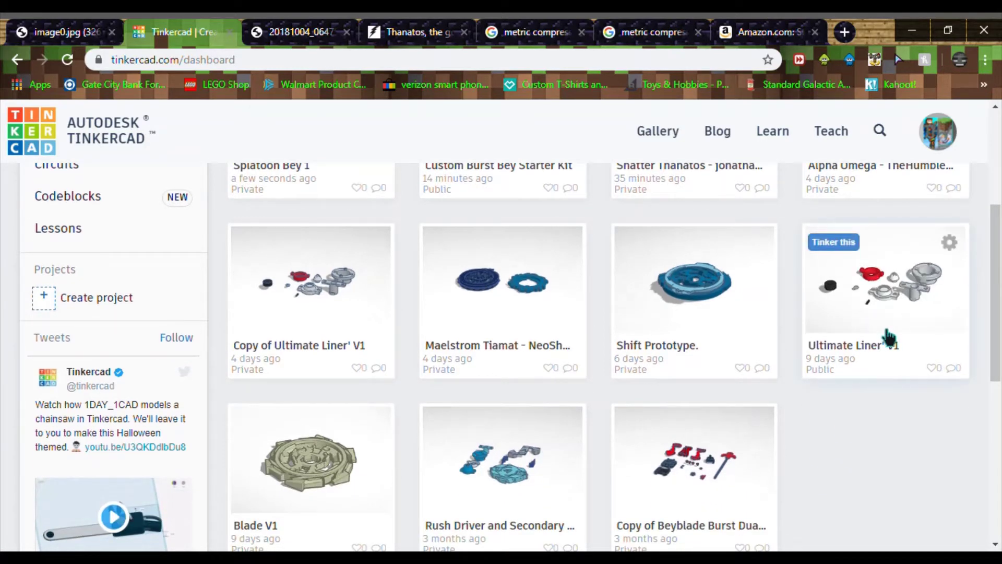
left_click(887, 338)
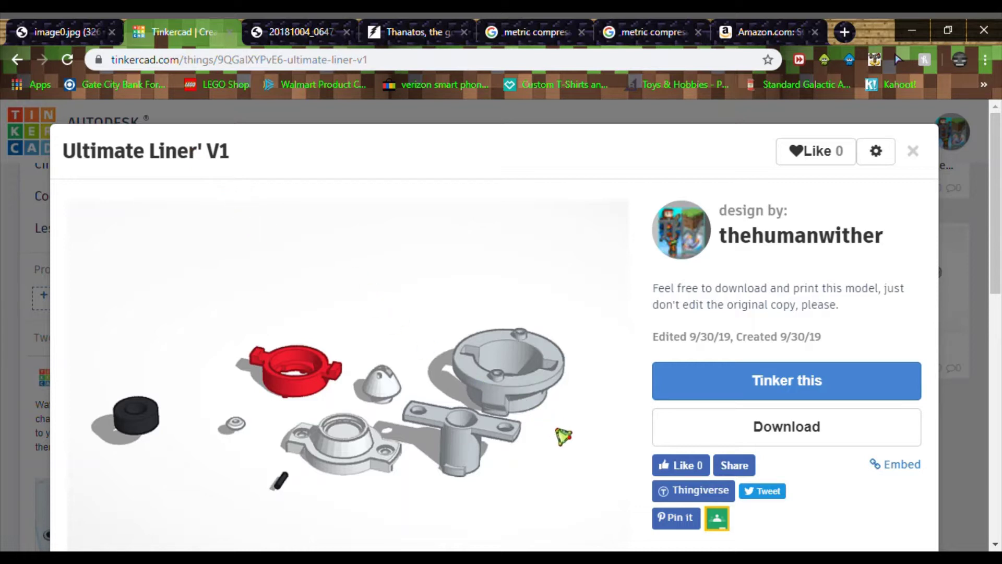
scroll(495, 418, "down", 3)
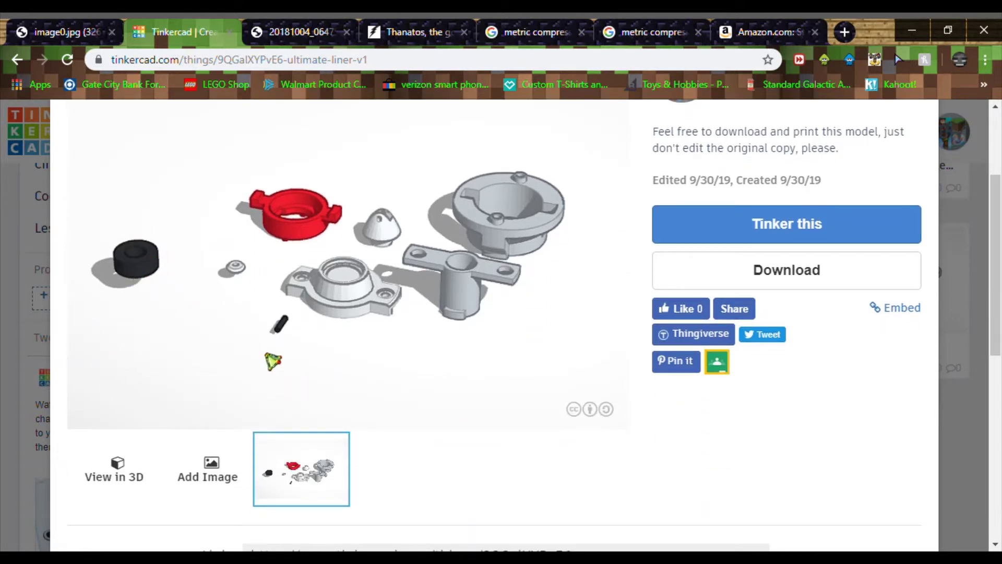
scroll(548, 365, "up", 2)
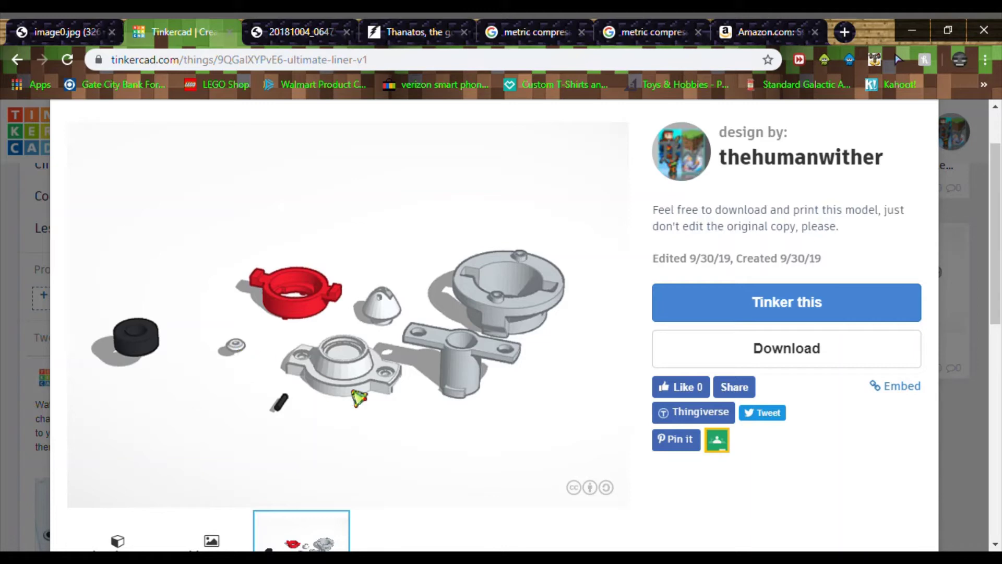
scroll(629, 418, "up", 2)
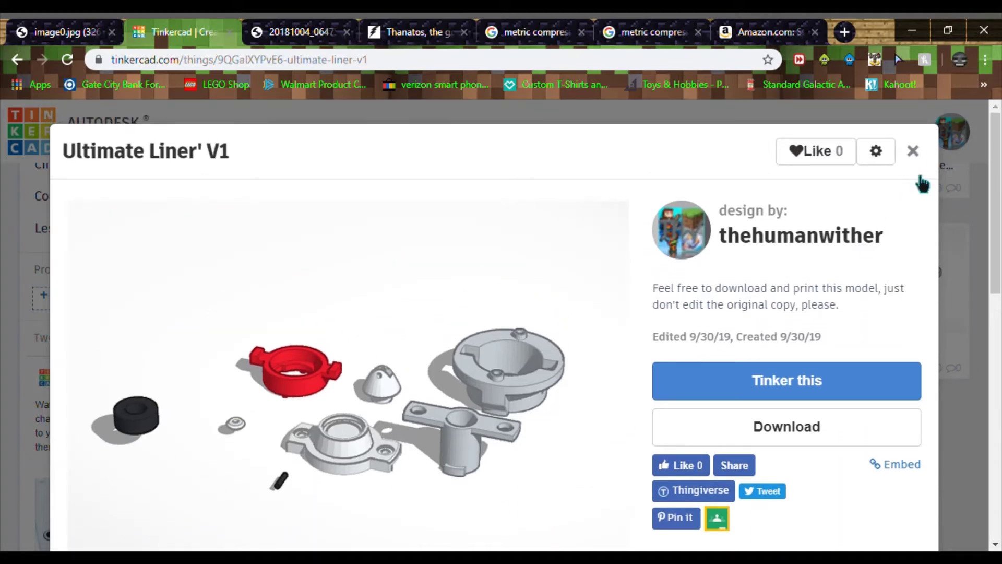
left_click(917, 167)
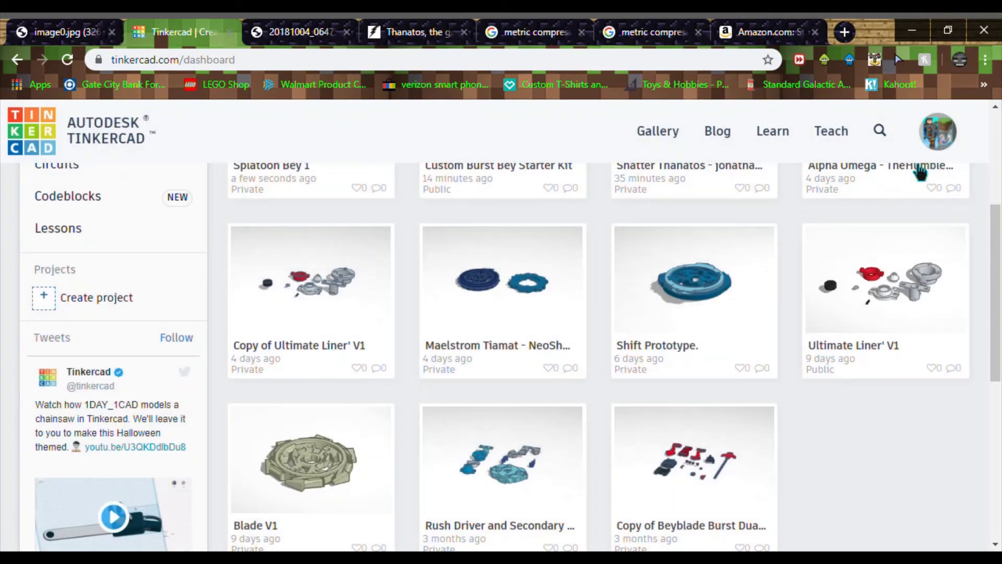
Step: Open the details of the Shatter Thanatos design, examine its layer and driver parts, close the details, and look over the recent designs
scroll(908, 448, "down", 2)
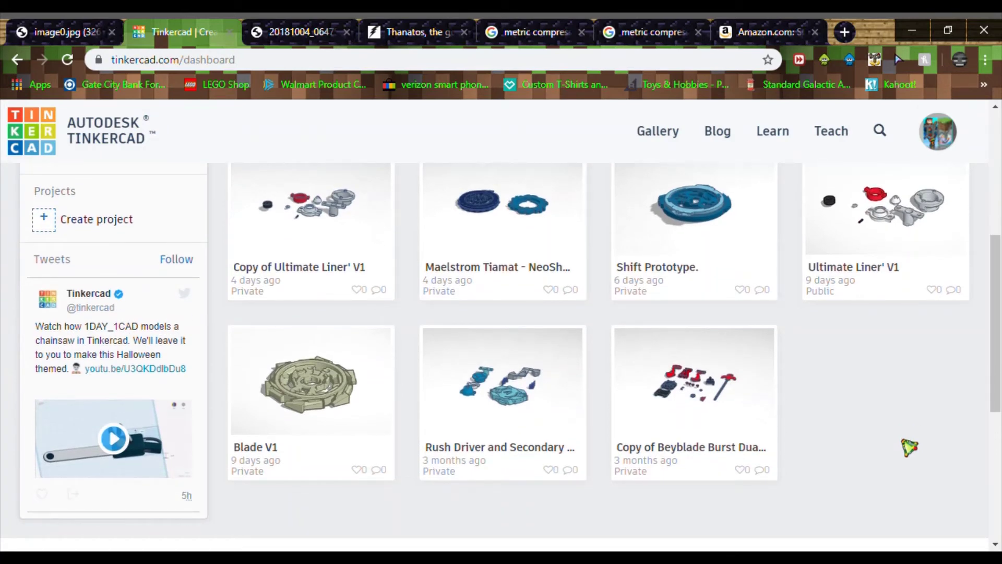
scroll(908, 448, "up", 6)
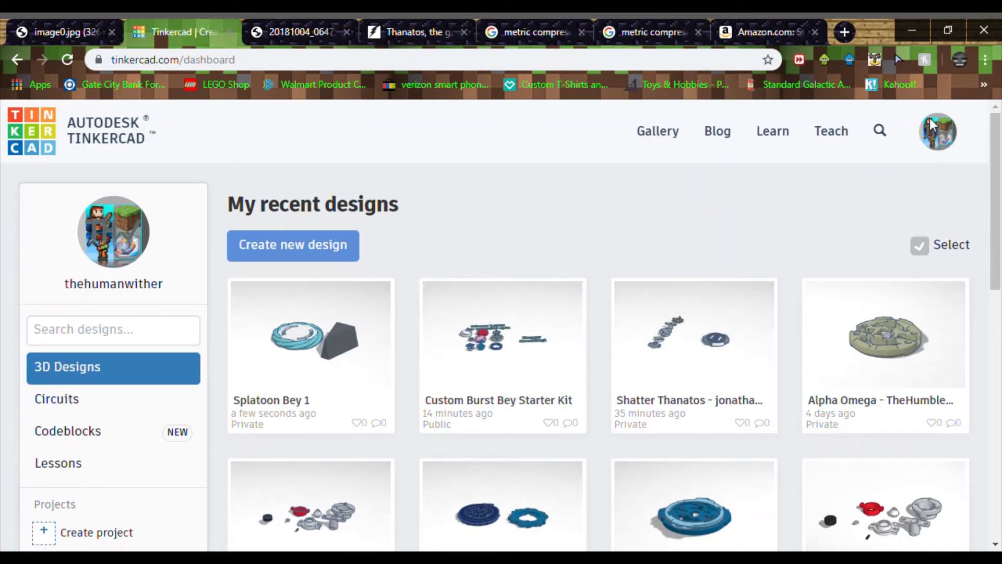
left_click(707, 362)
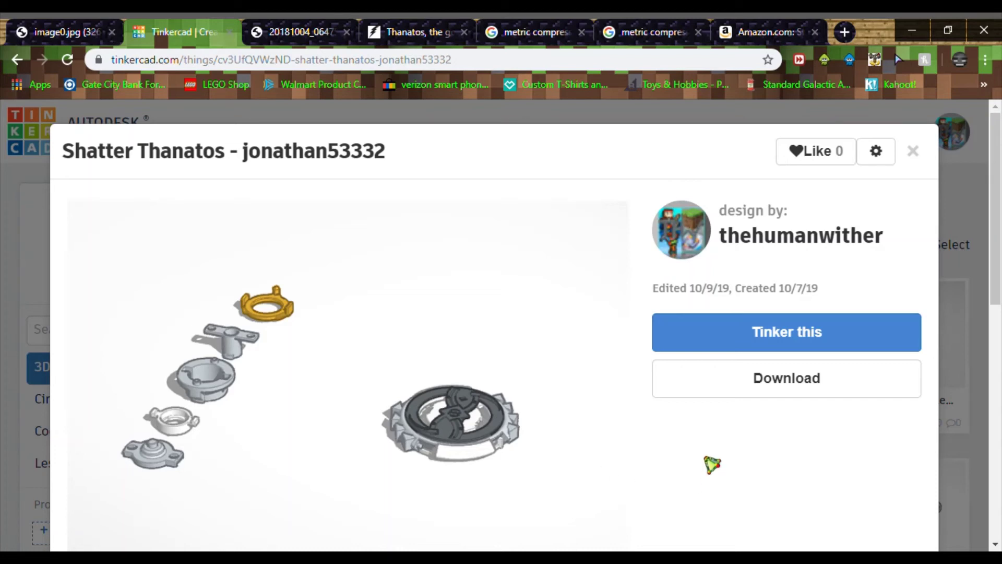
left_click(913, 151)
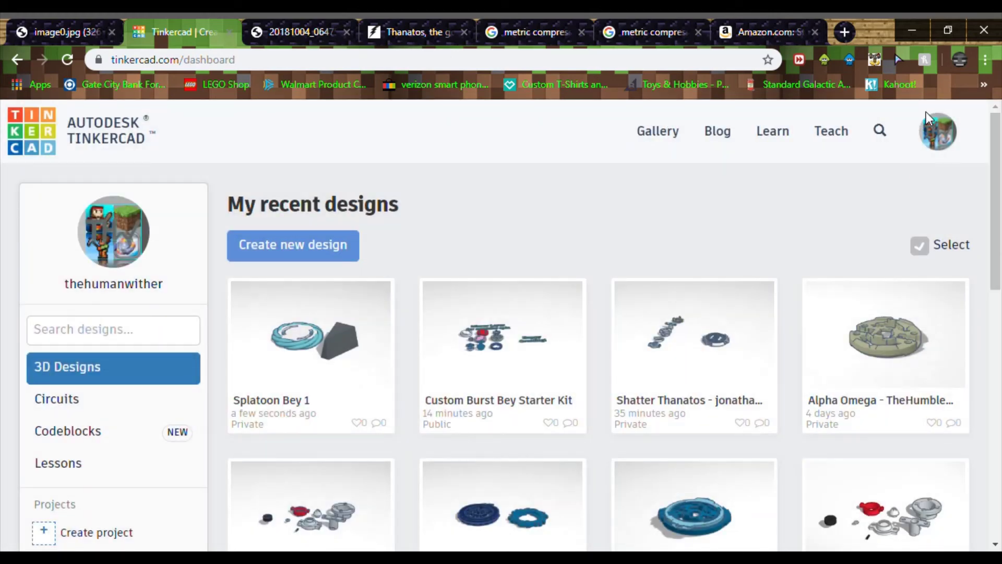
scroll(537, 290, "down", 7)
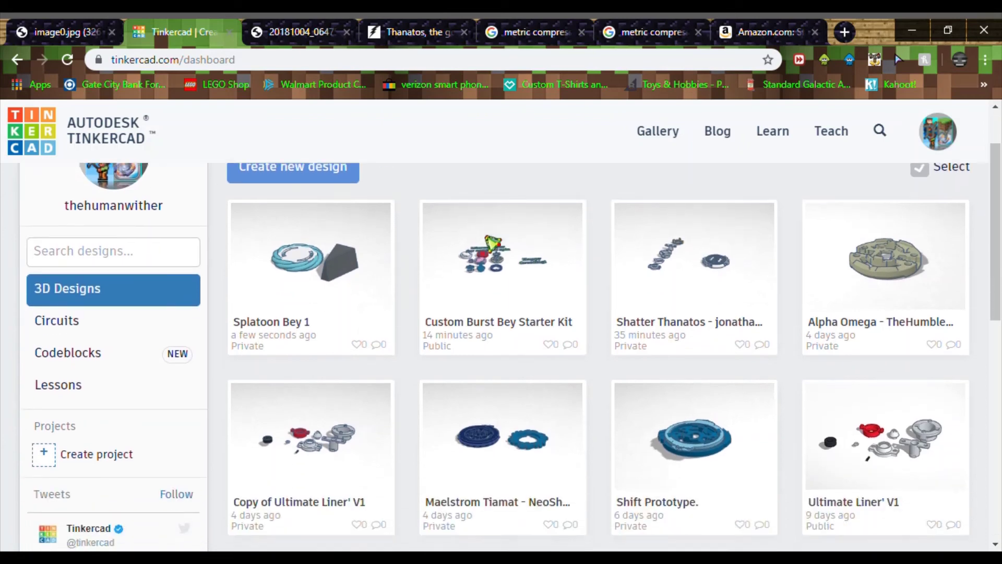
scroll(866, 405, "up", 7)
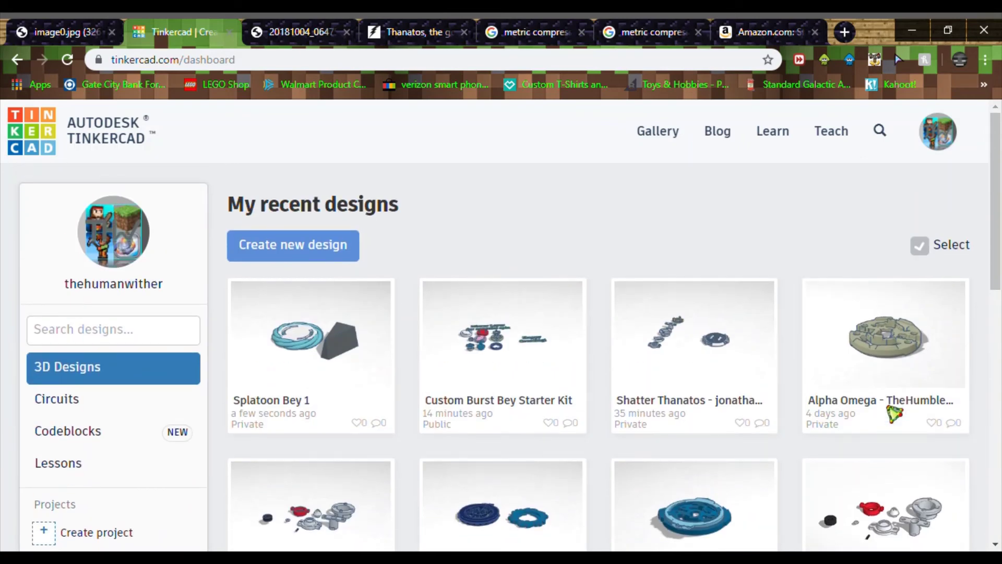